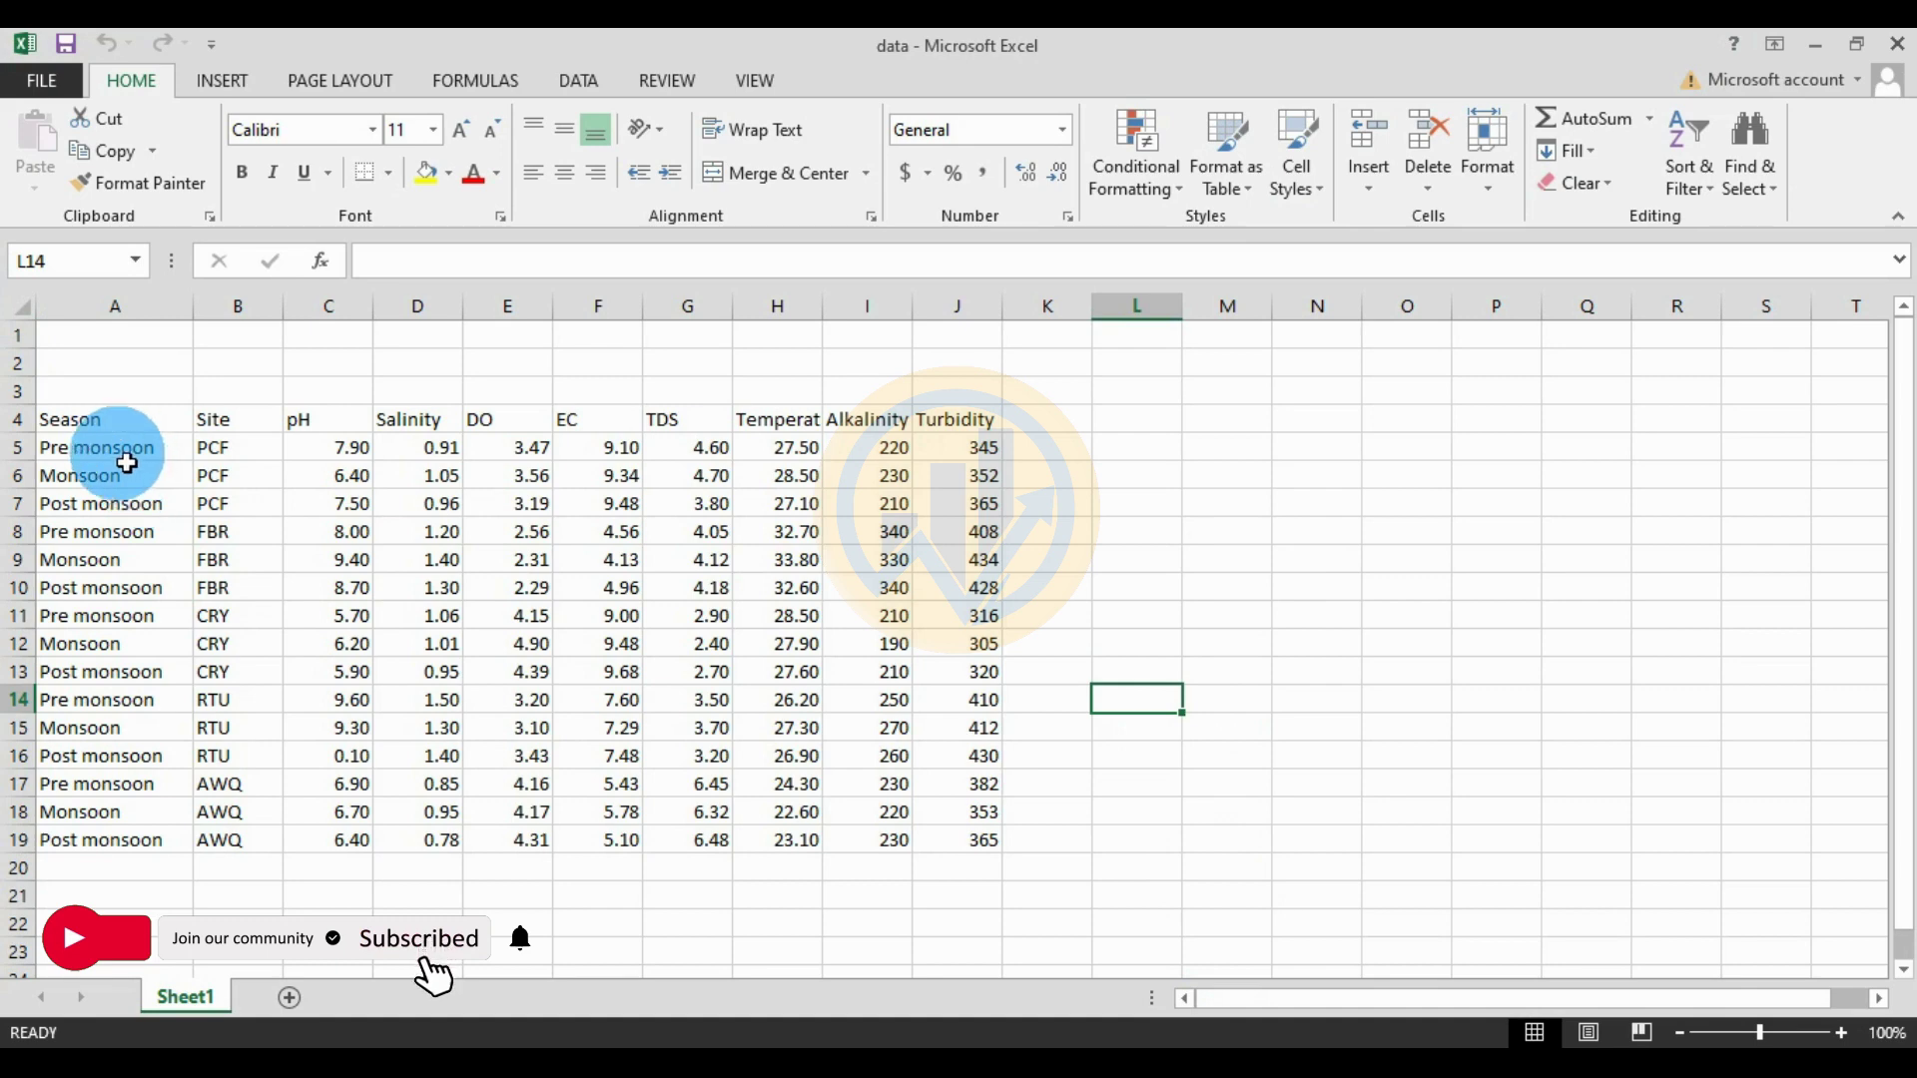
- Examine the water-quality table, its three seasons and the PCF, FBR, CRY, RTU and AWQ site groups
left_click_drag(76, 420, 984, 842)
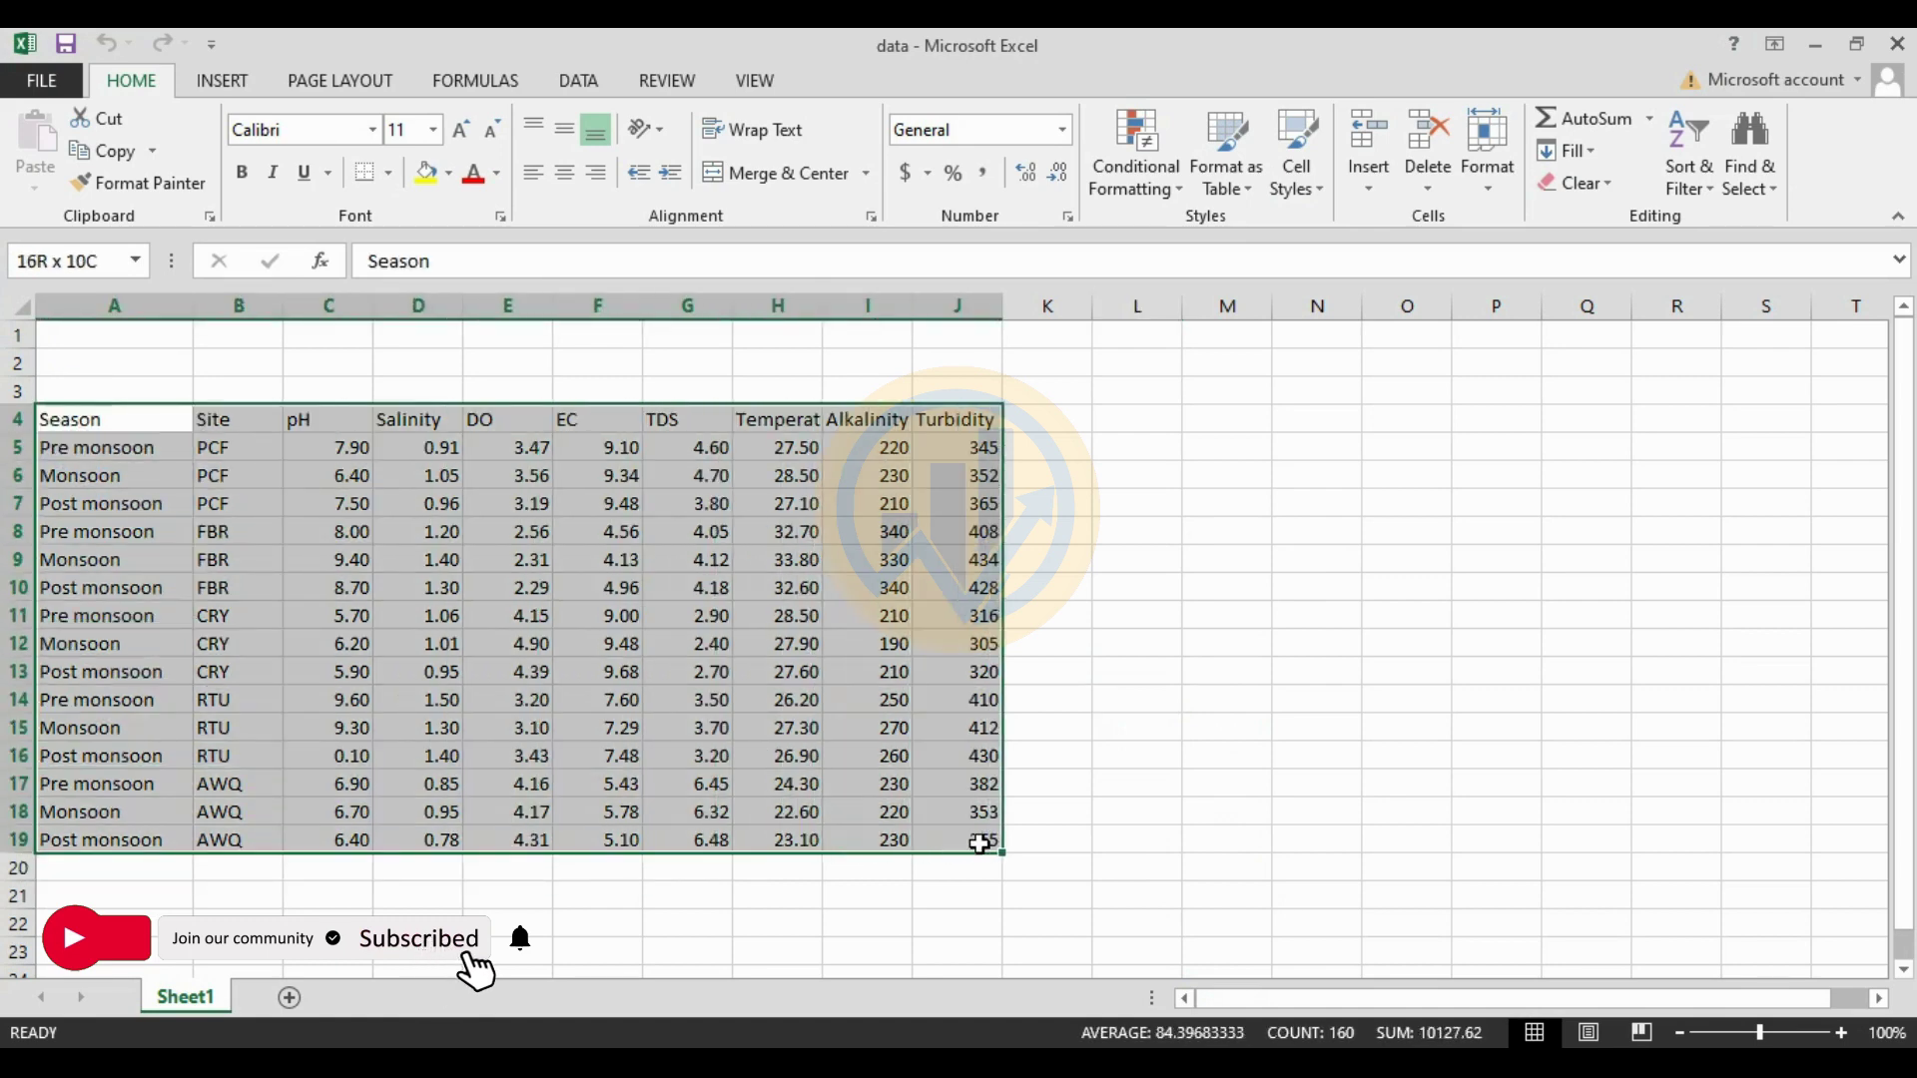
left_click(1138, 784)
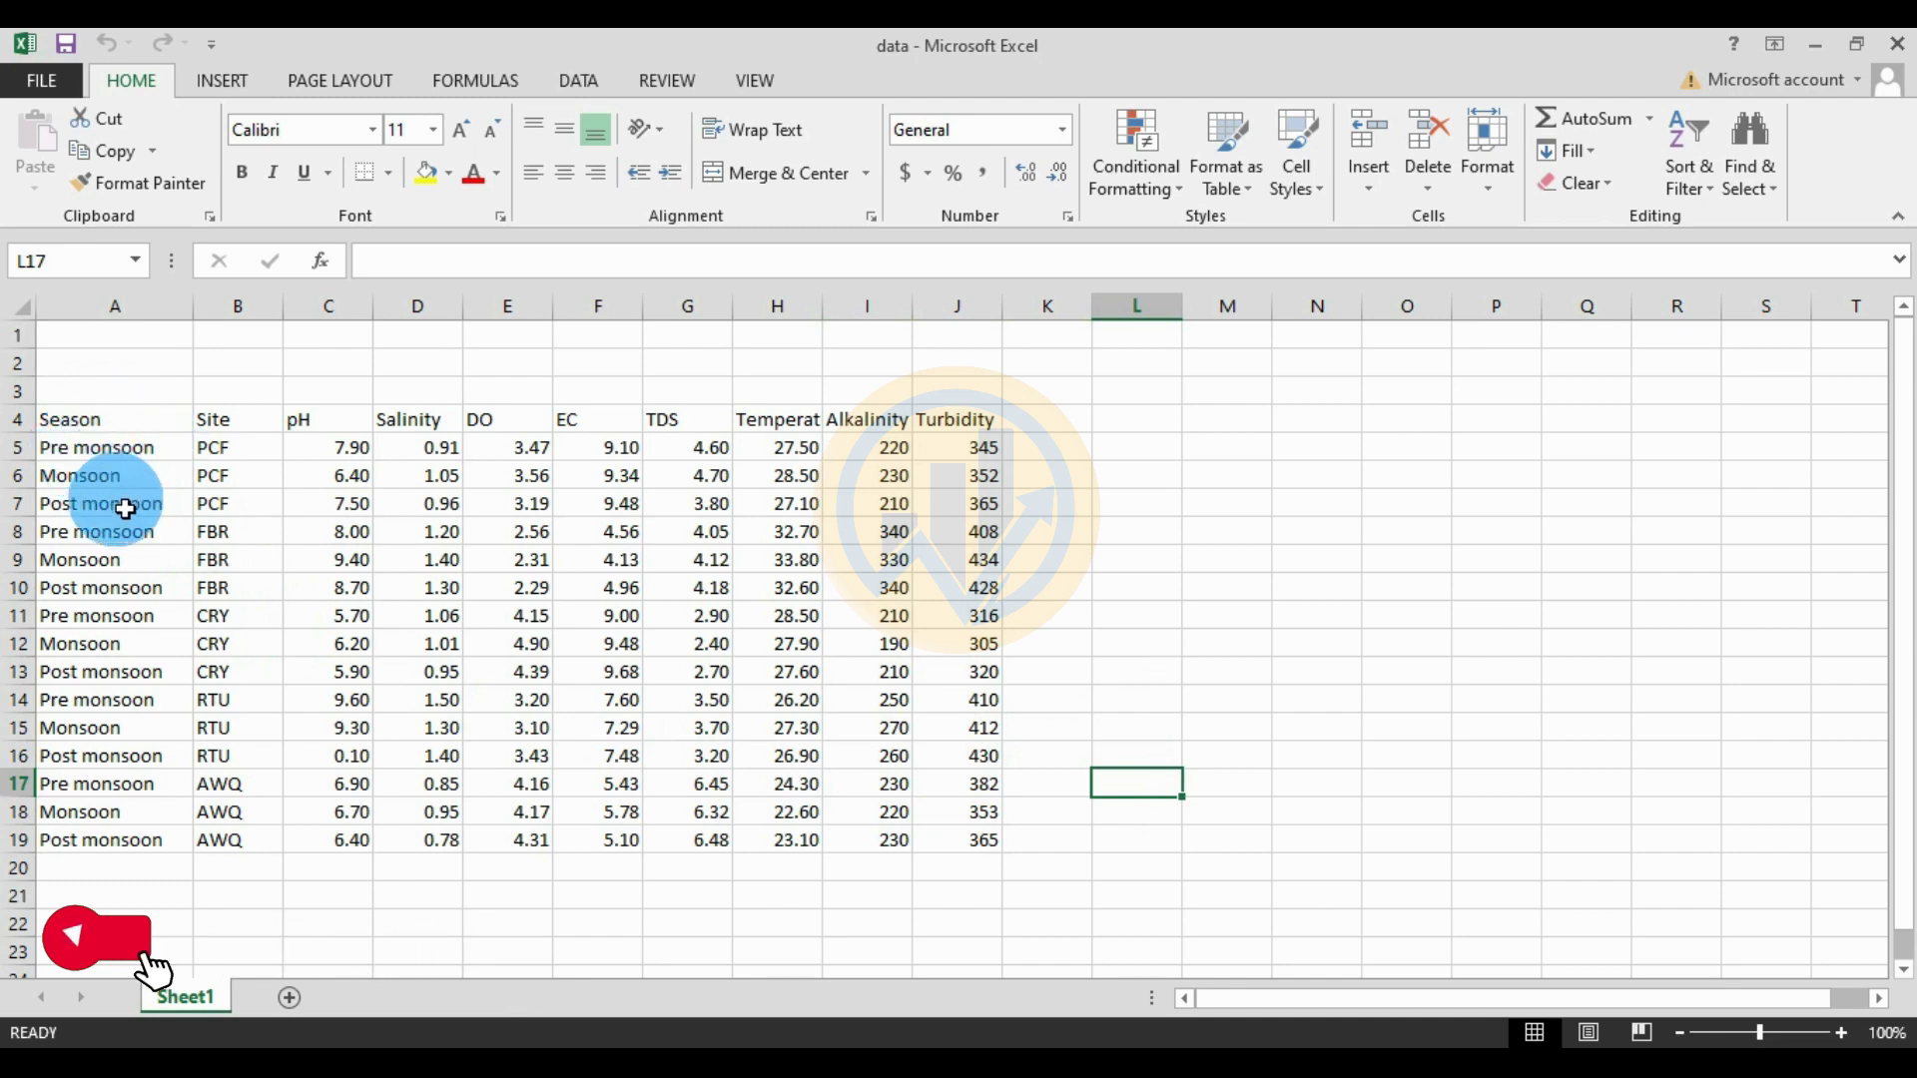
left_click_drag(121, 450, 142, 502)
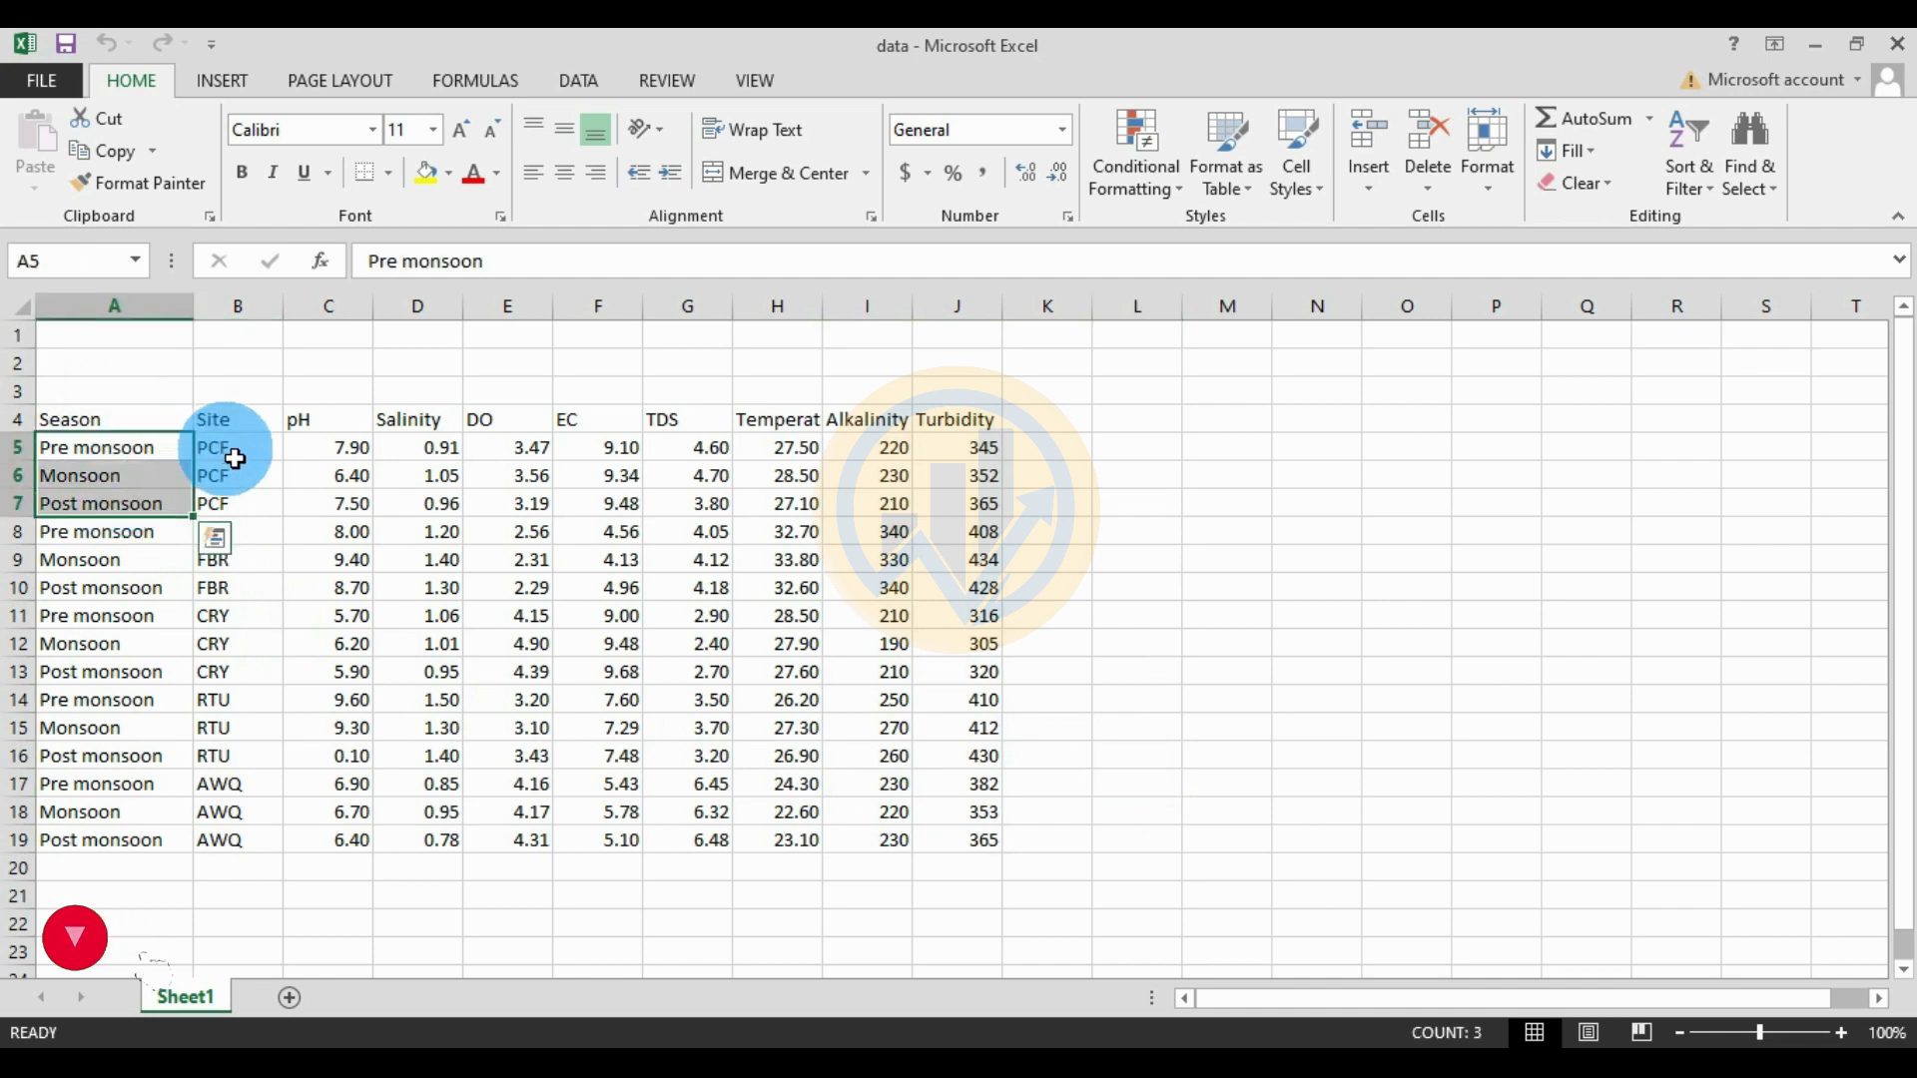
left_click(255, 457)
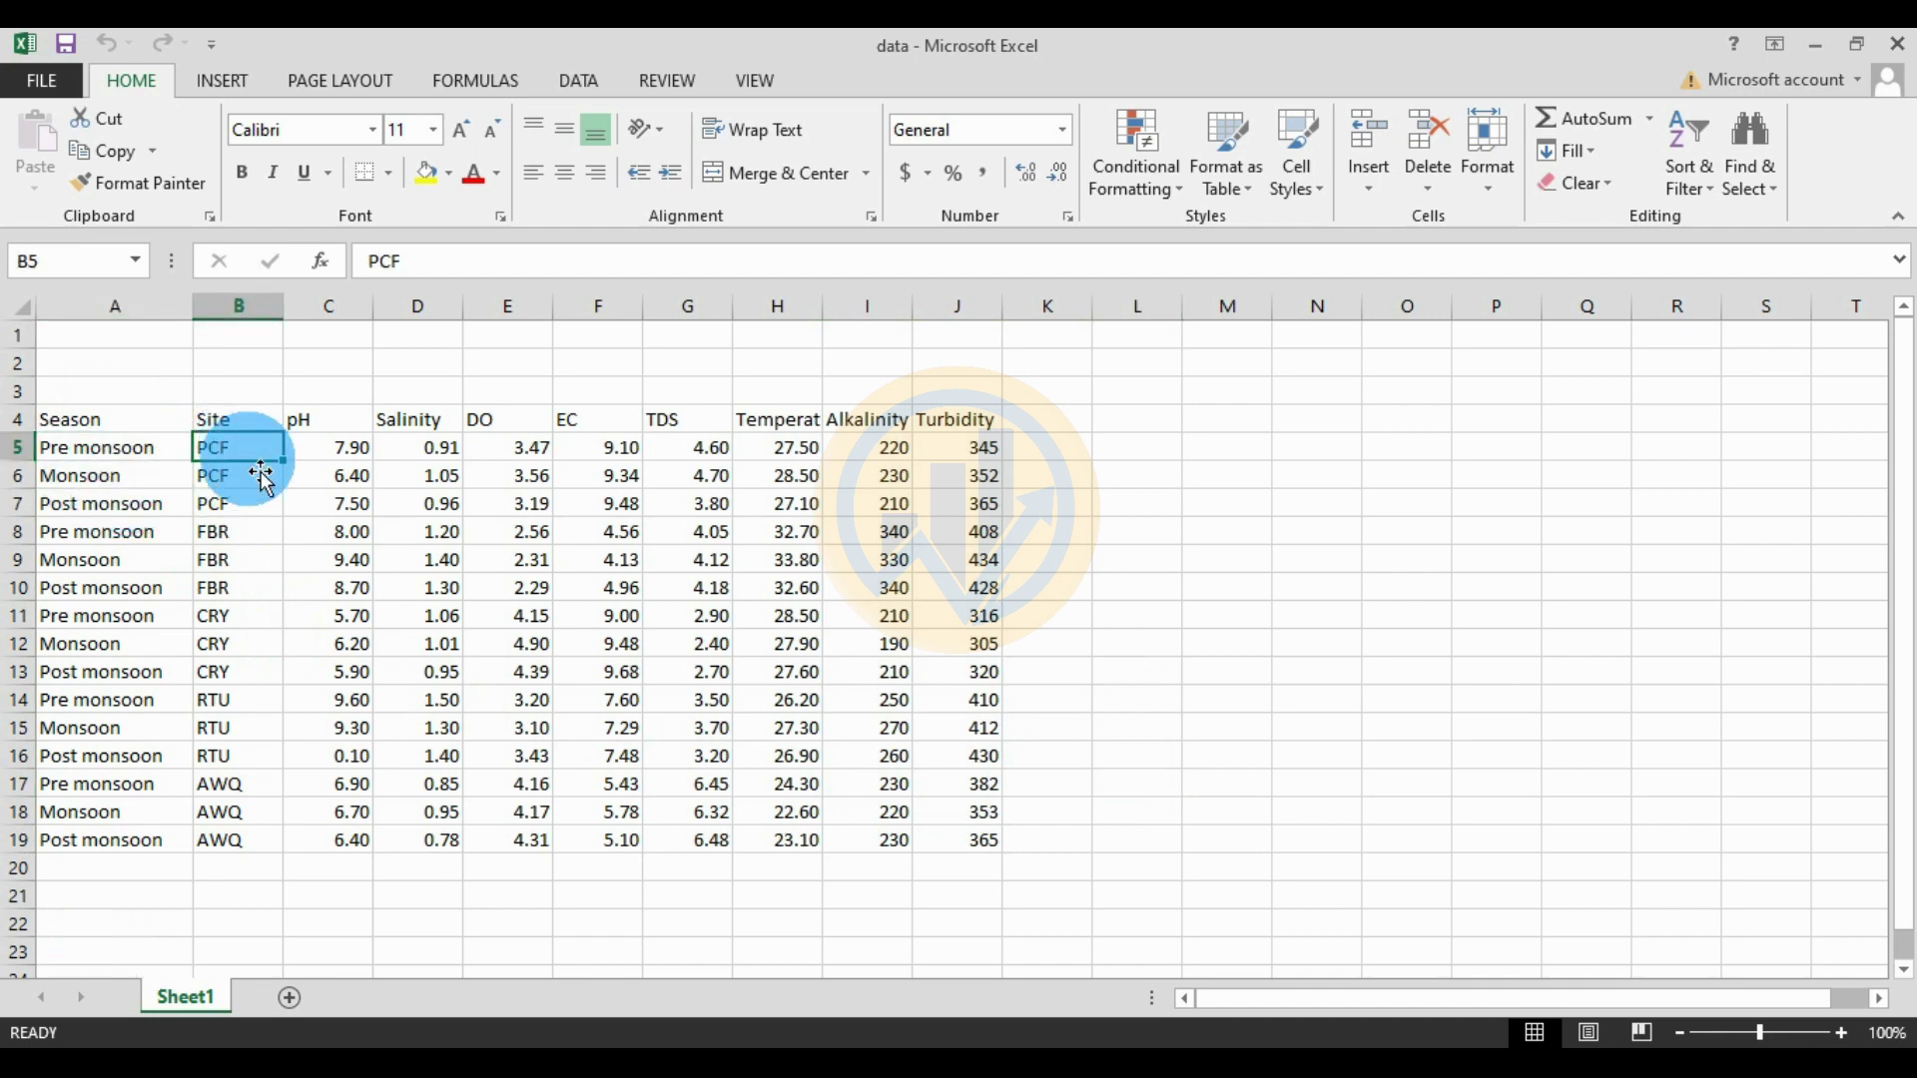
left_click(257, 537)
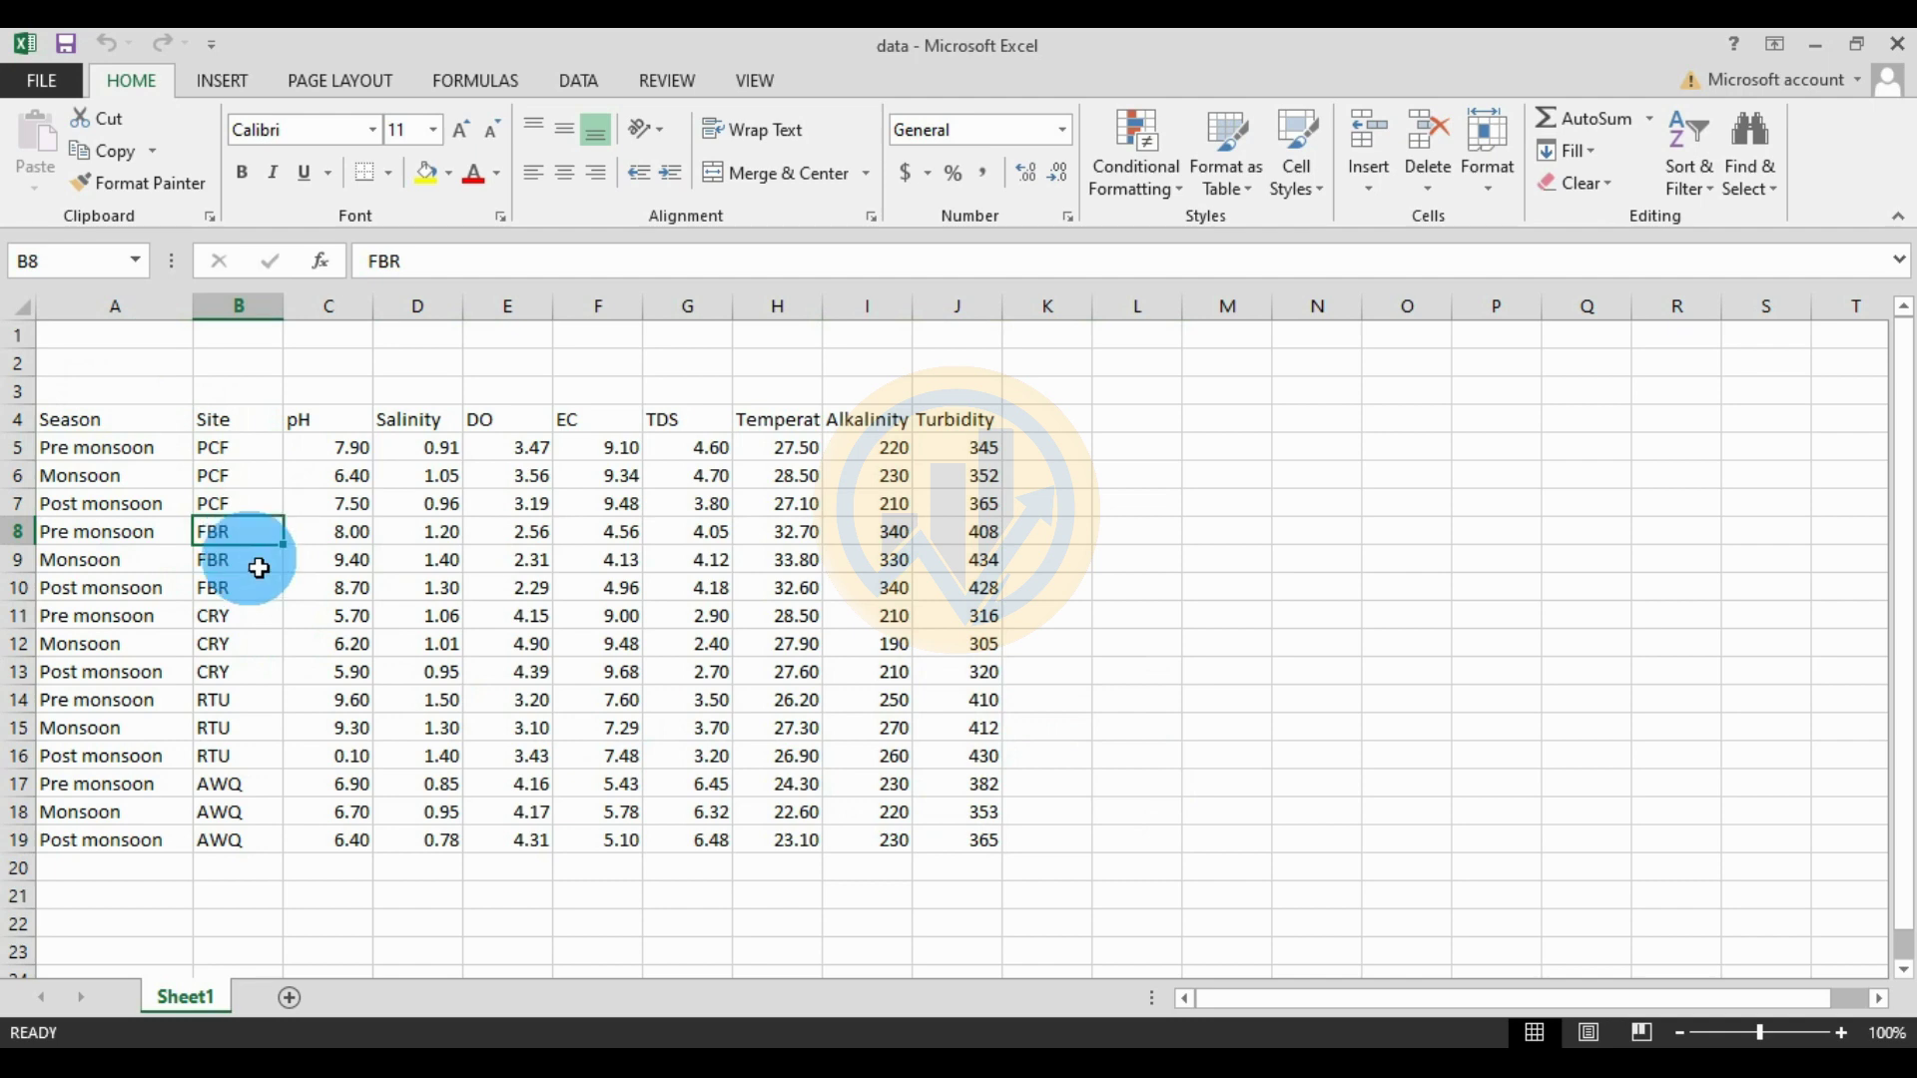
left_click(257, 622)
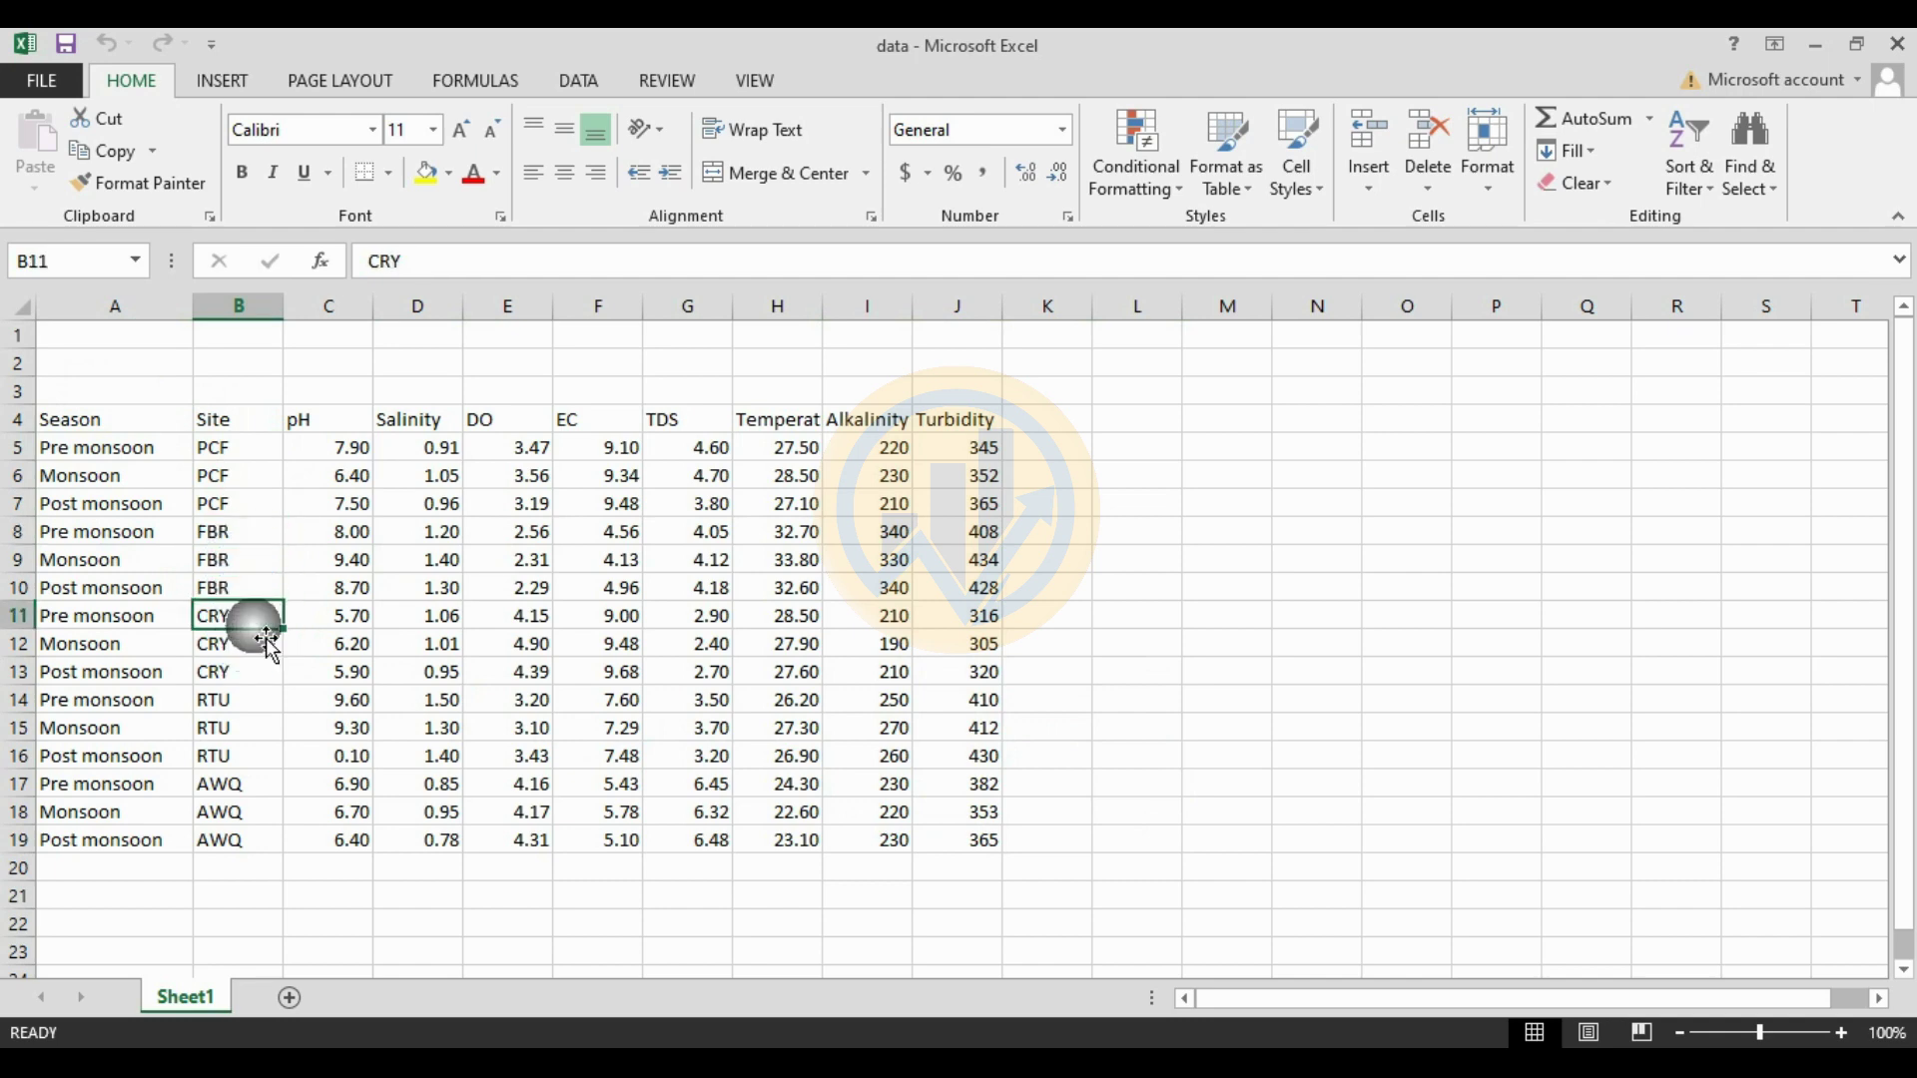
left_click(265, 706)
left_click(267, 796)
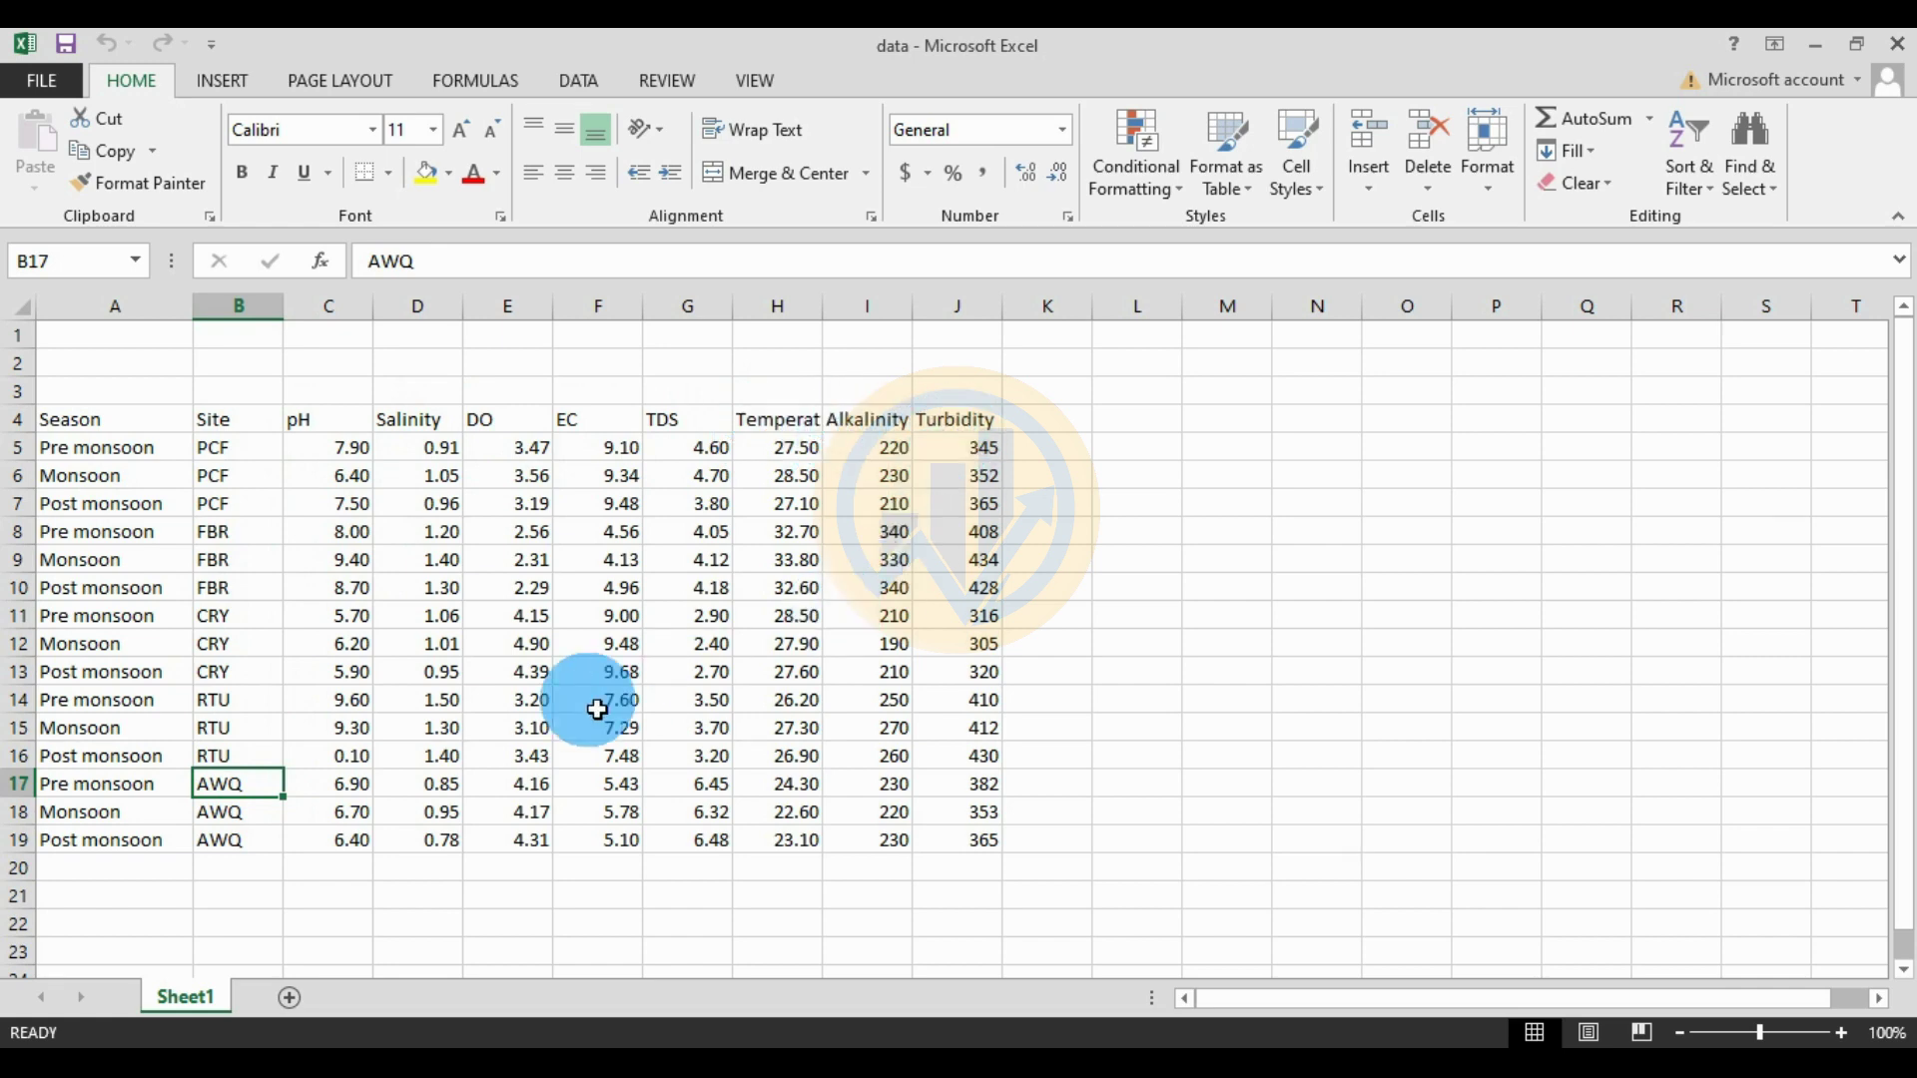
- Copy the whole data table A4:J19, including the header row
left_click_drag(130, 433, 957, 846)
right_click(958, 847)
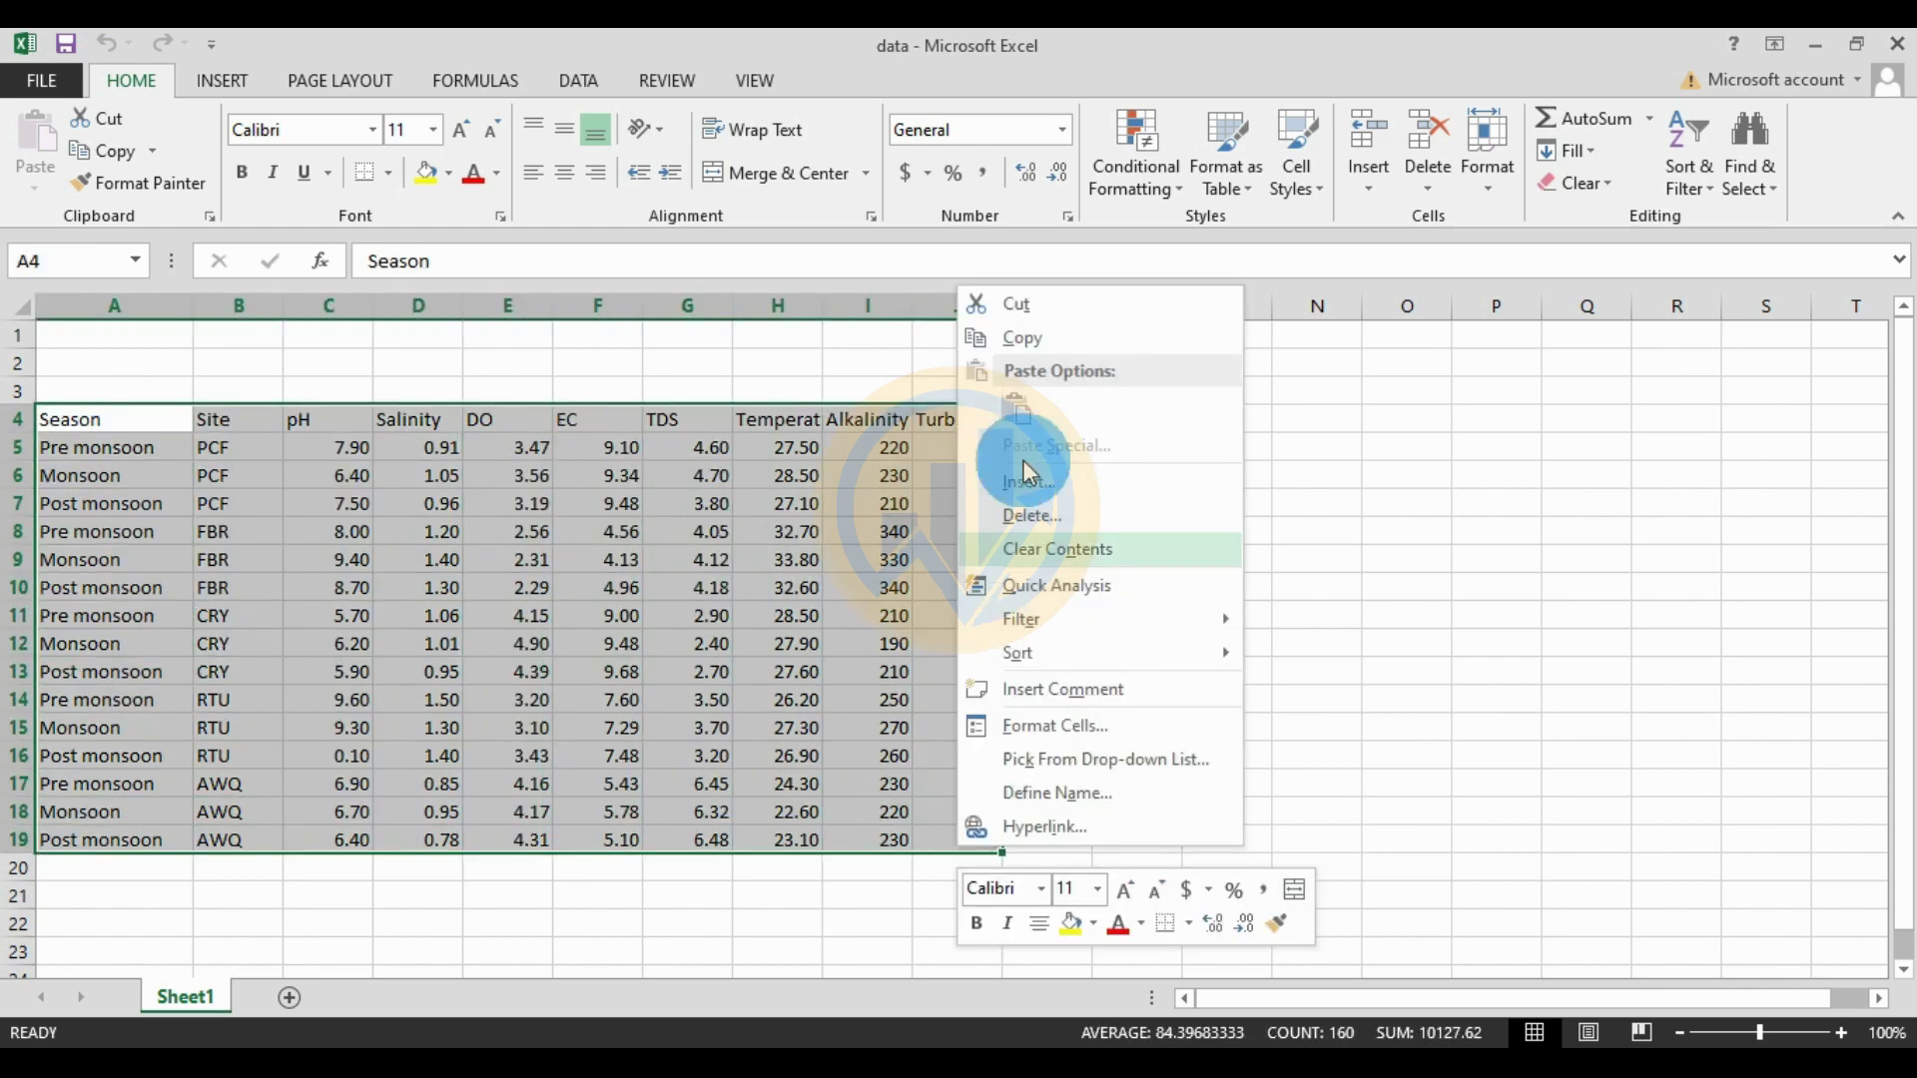
left_click(1020, 337)
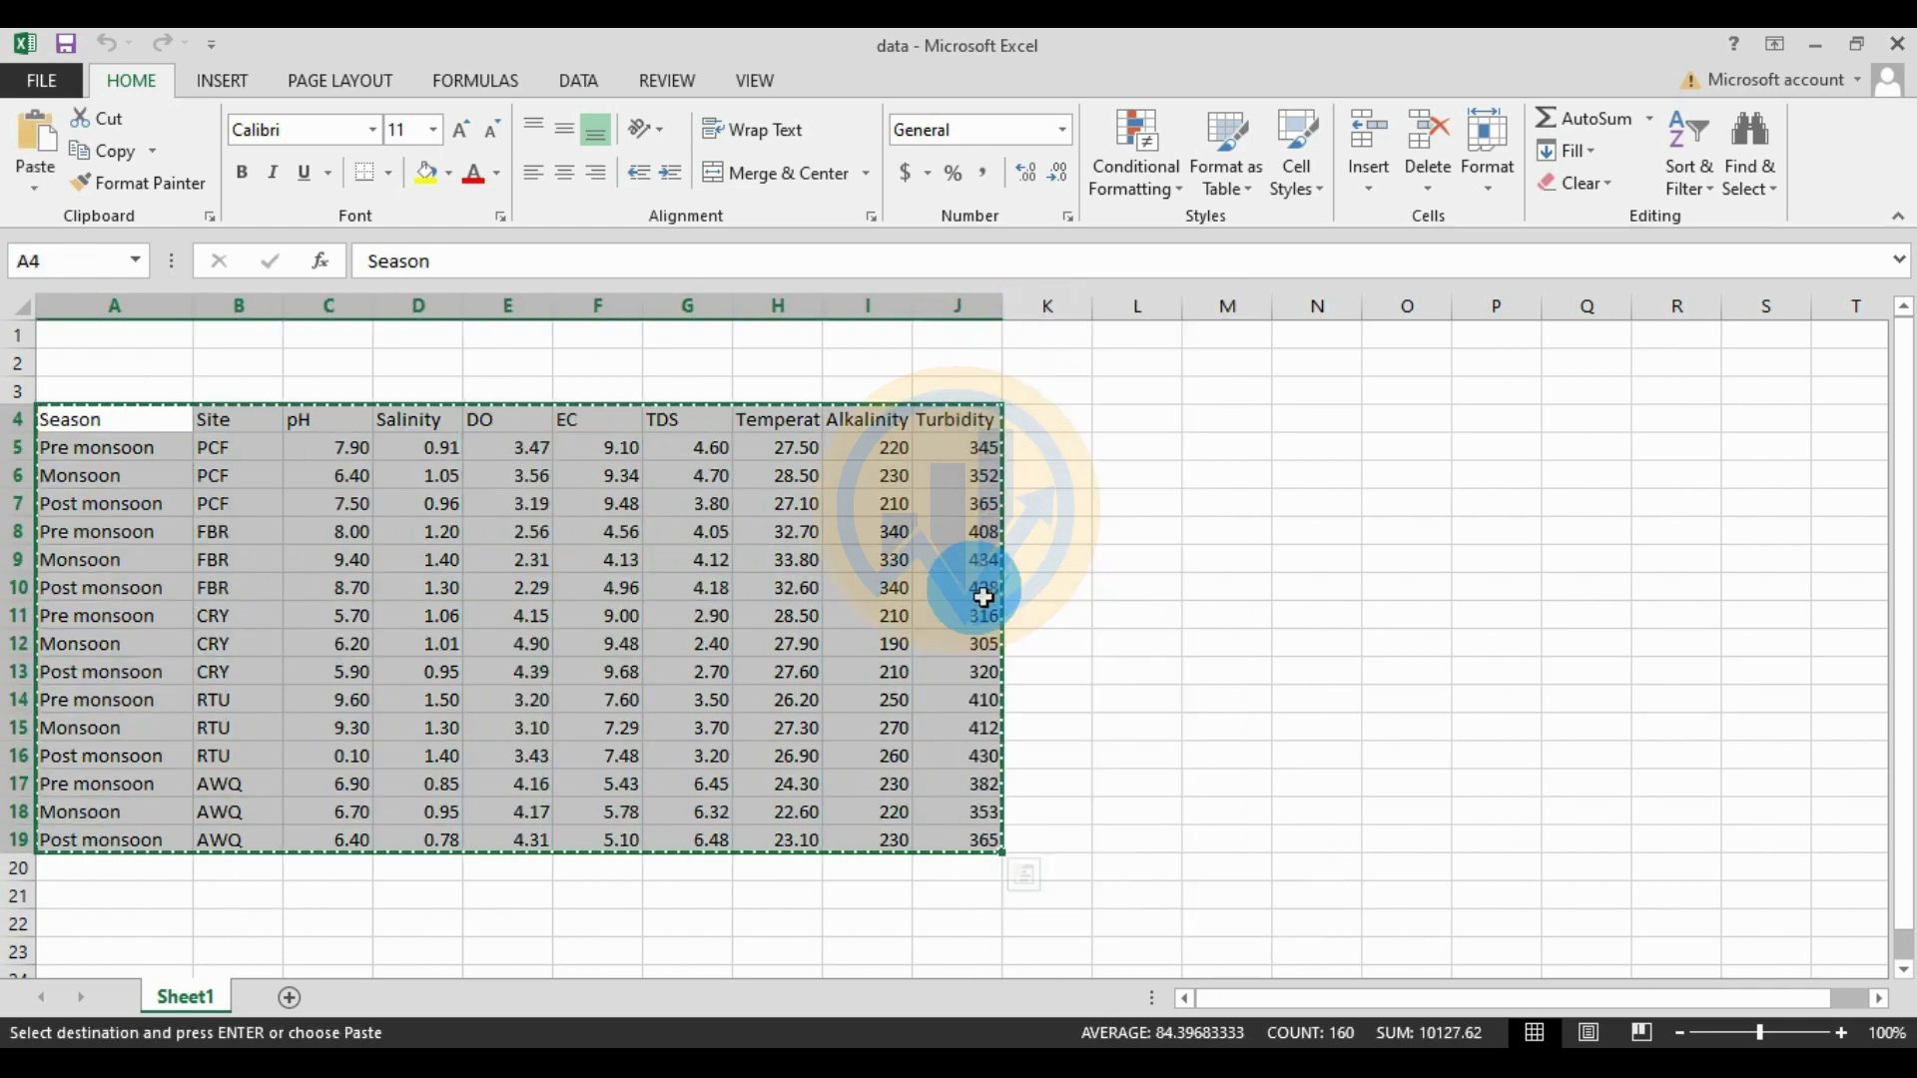
- Switch to PAST, show the row and column attributes, and paste the copied table starting where the Name row meets the Name column
left_click(1019, 1029)
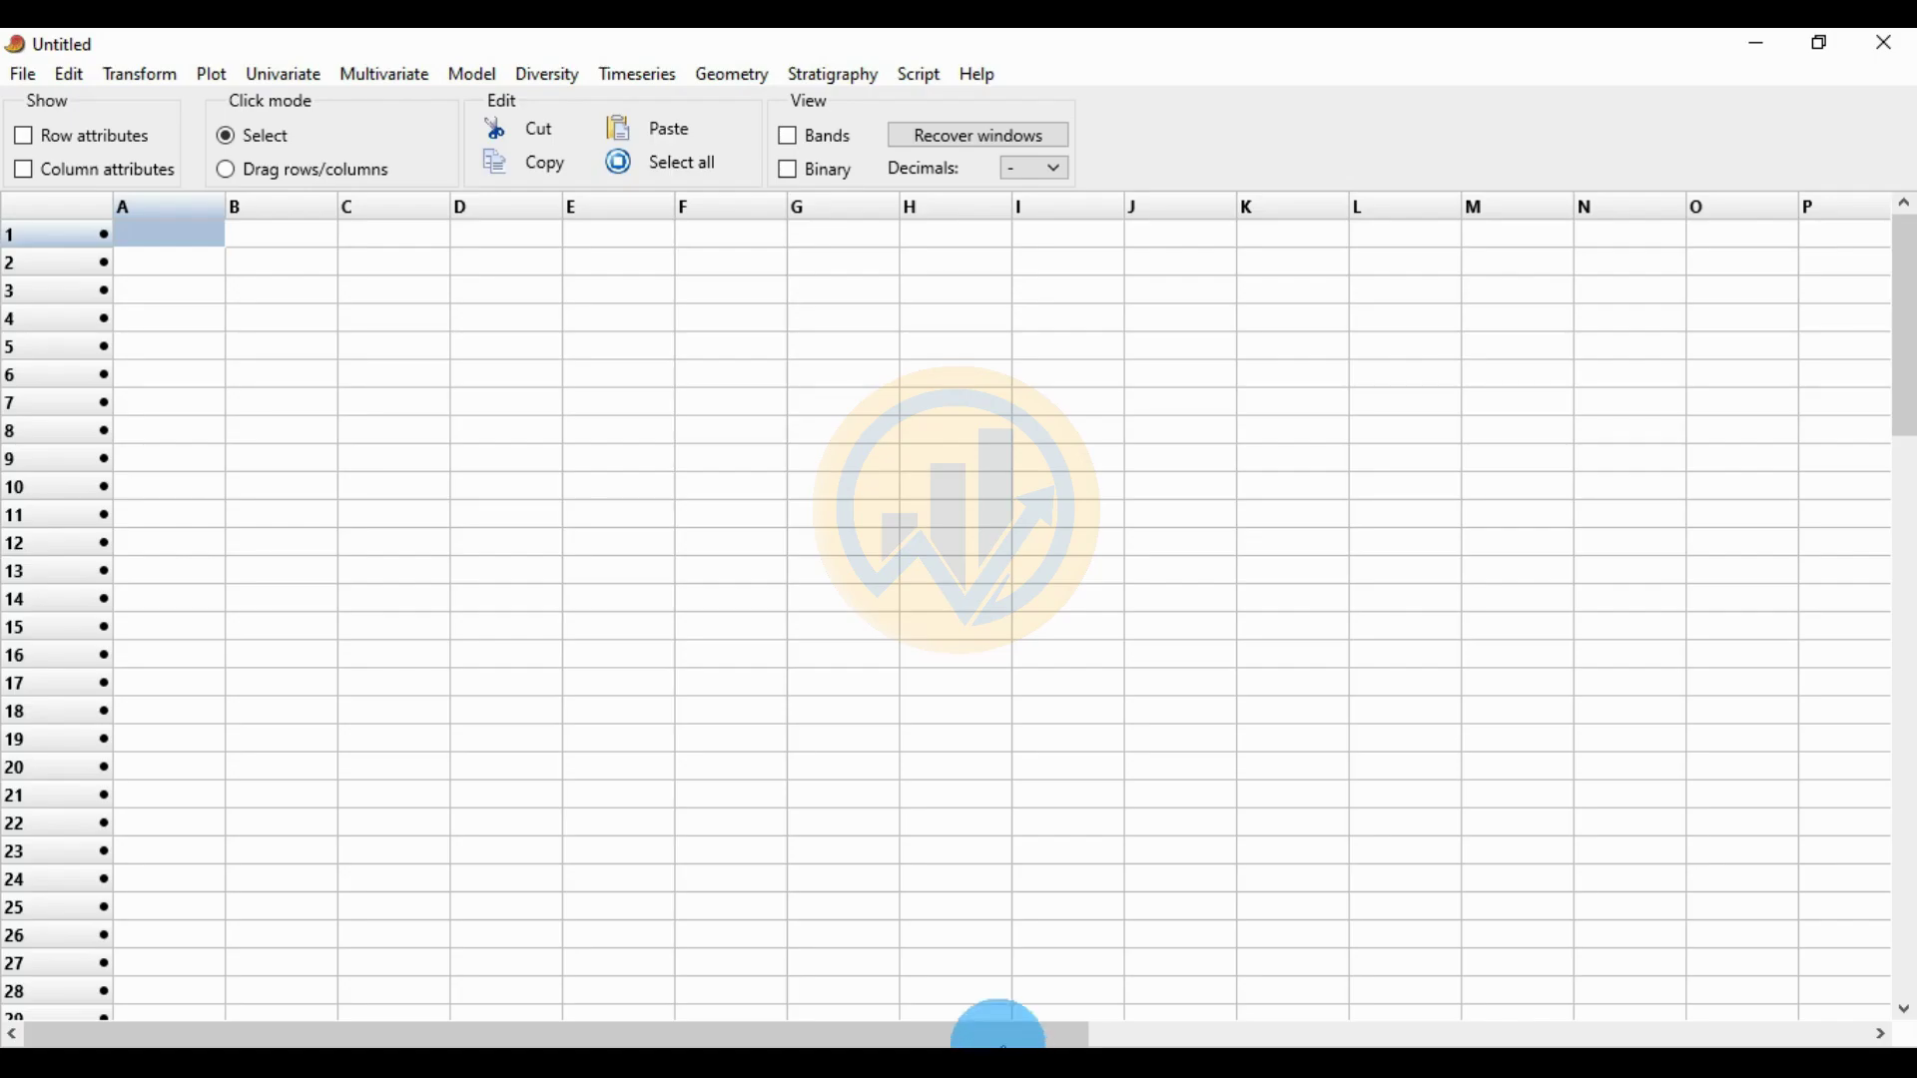
left_click(24, 170)
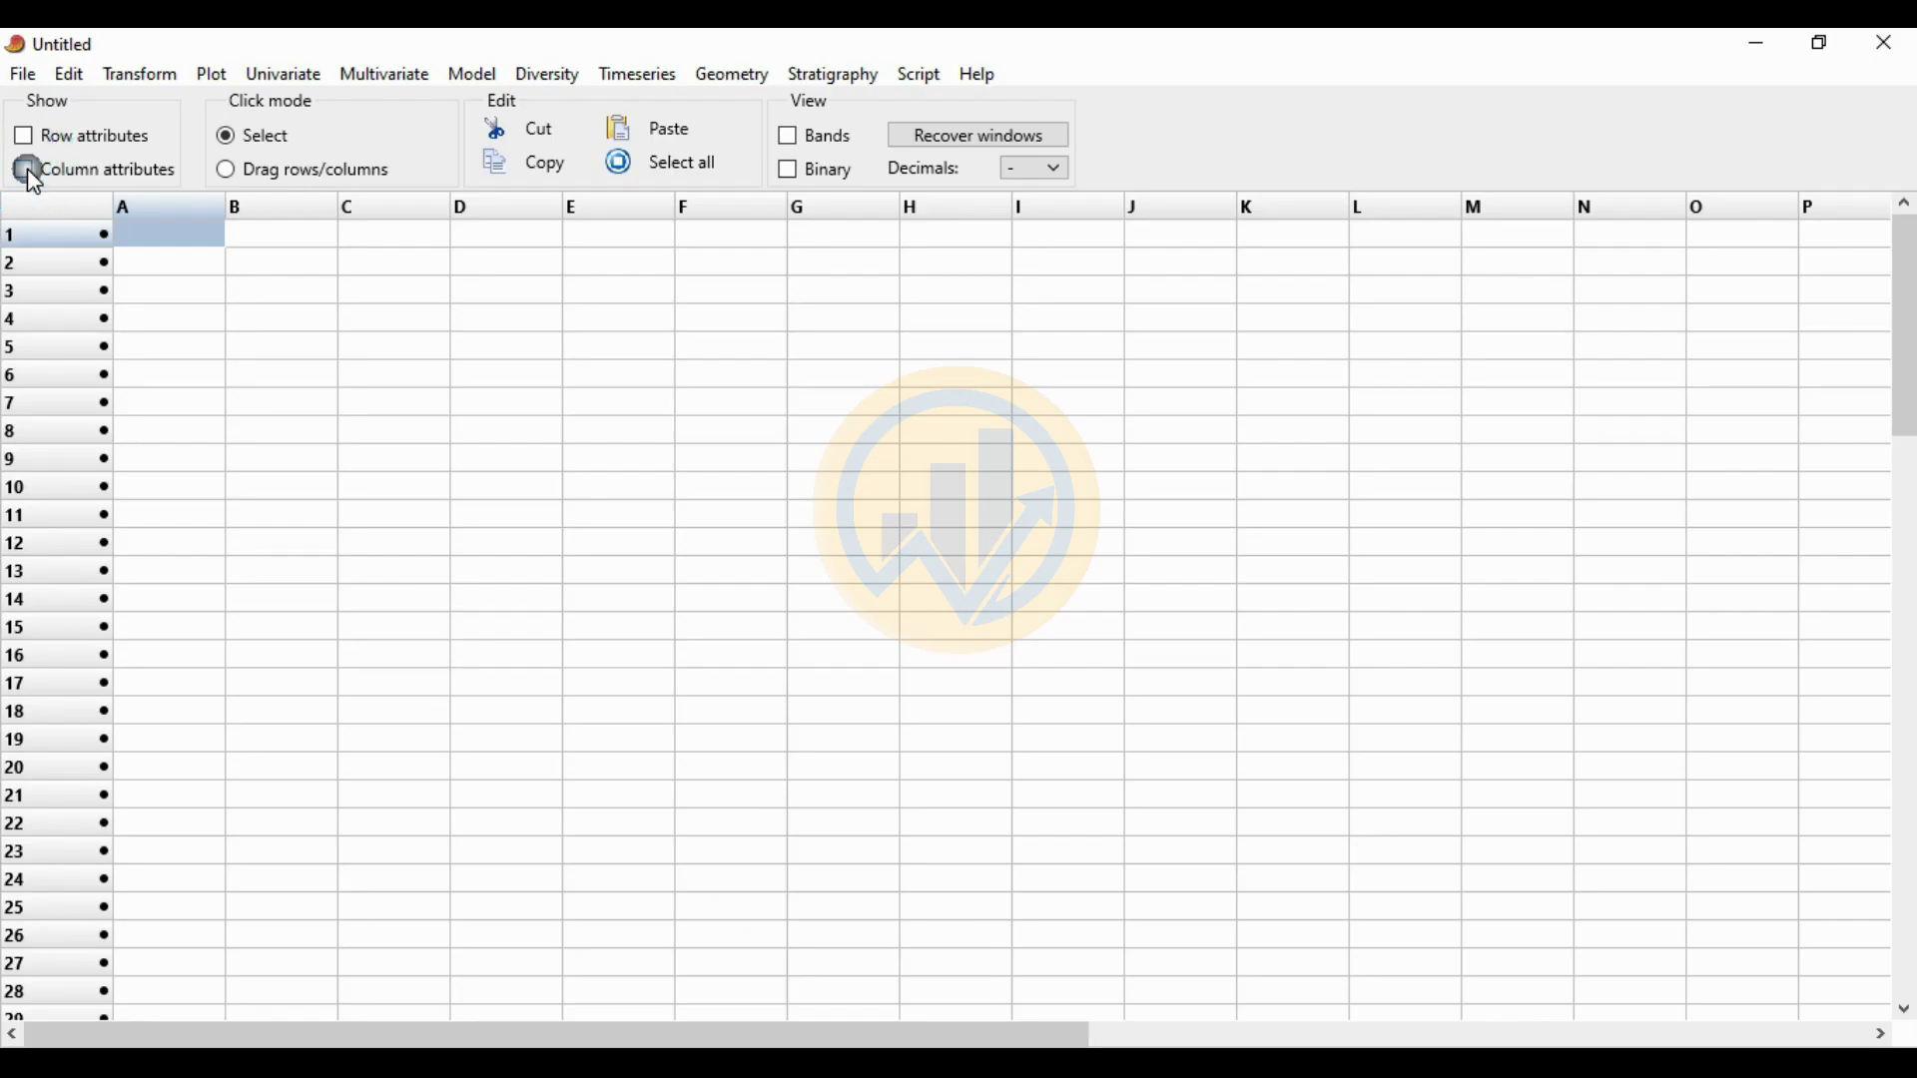
left_click(23, 137)
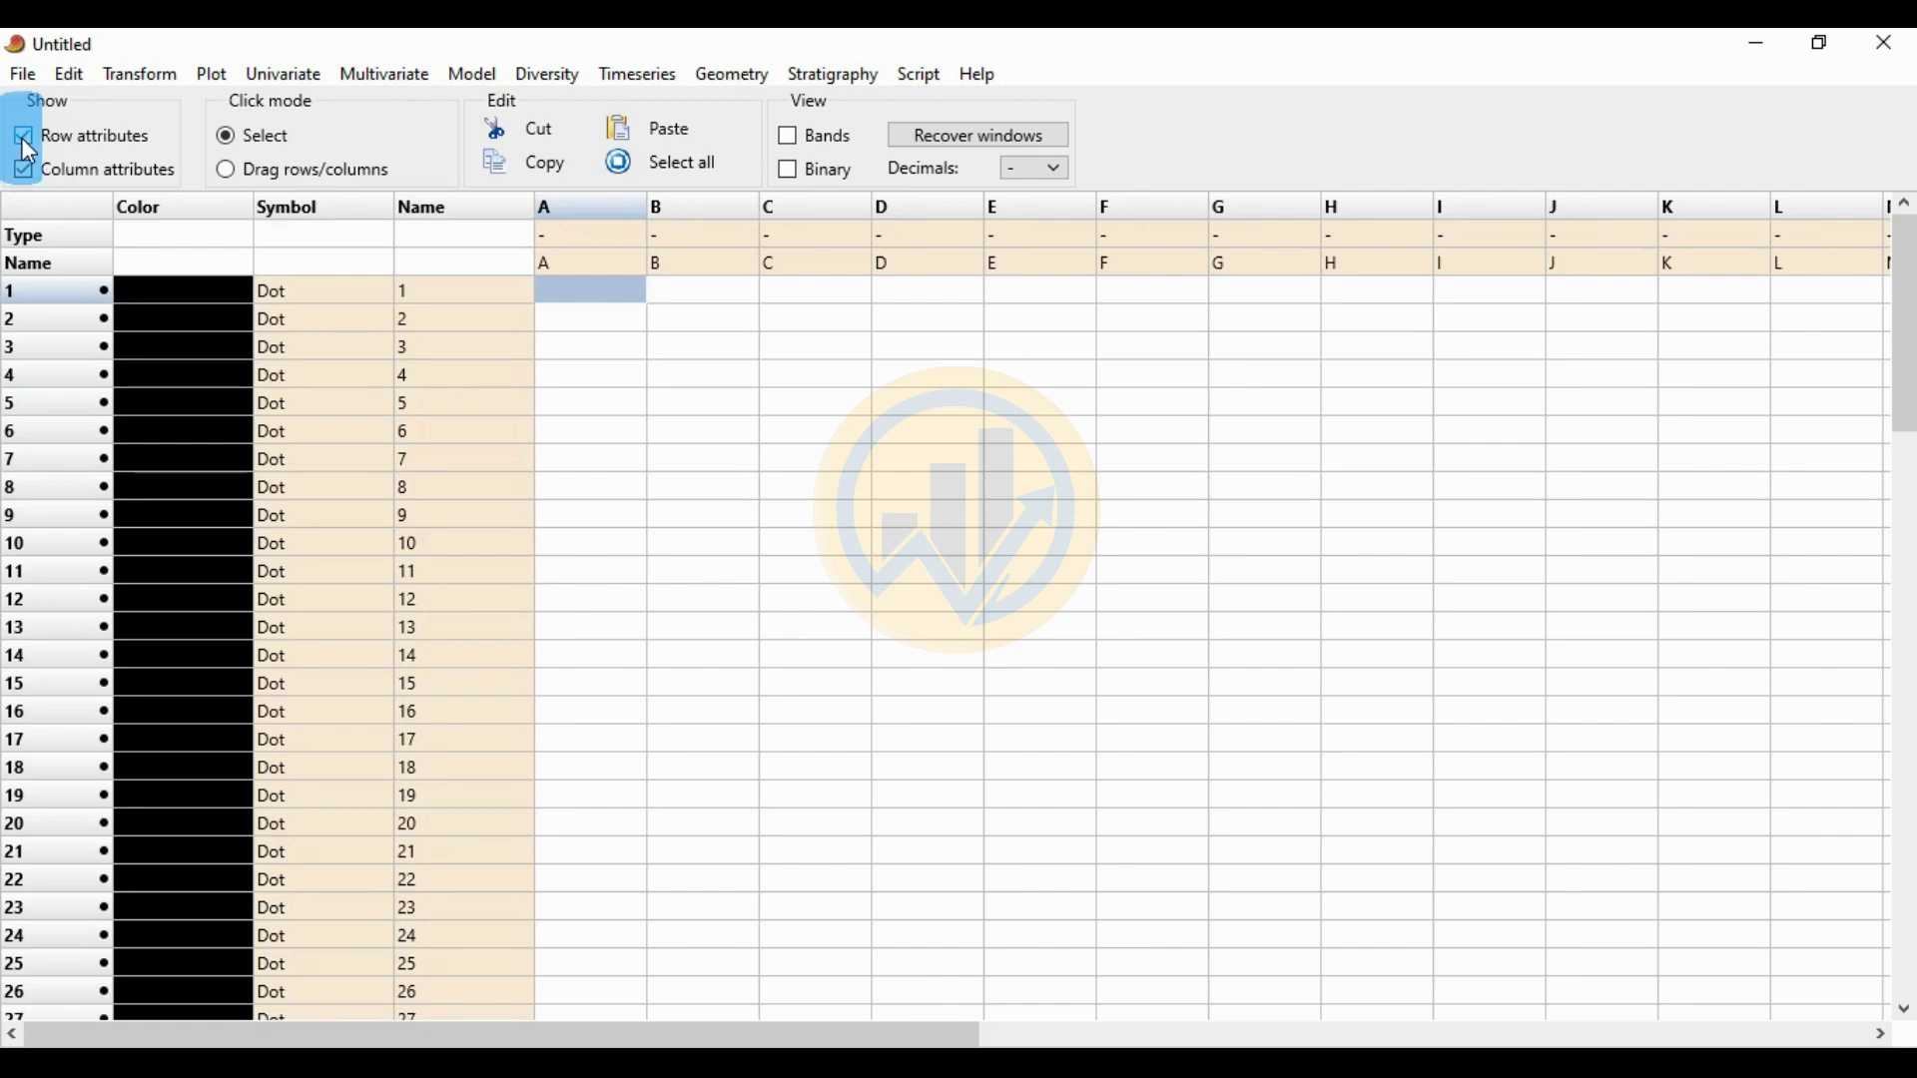
left_click(454, 262)
left_click(678, 127)
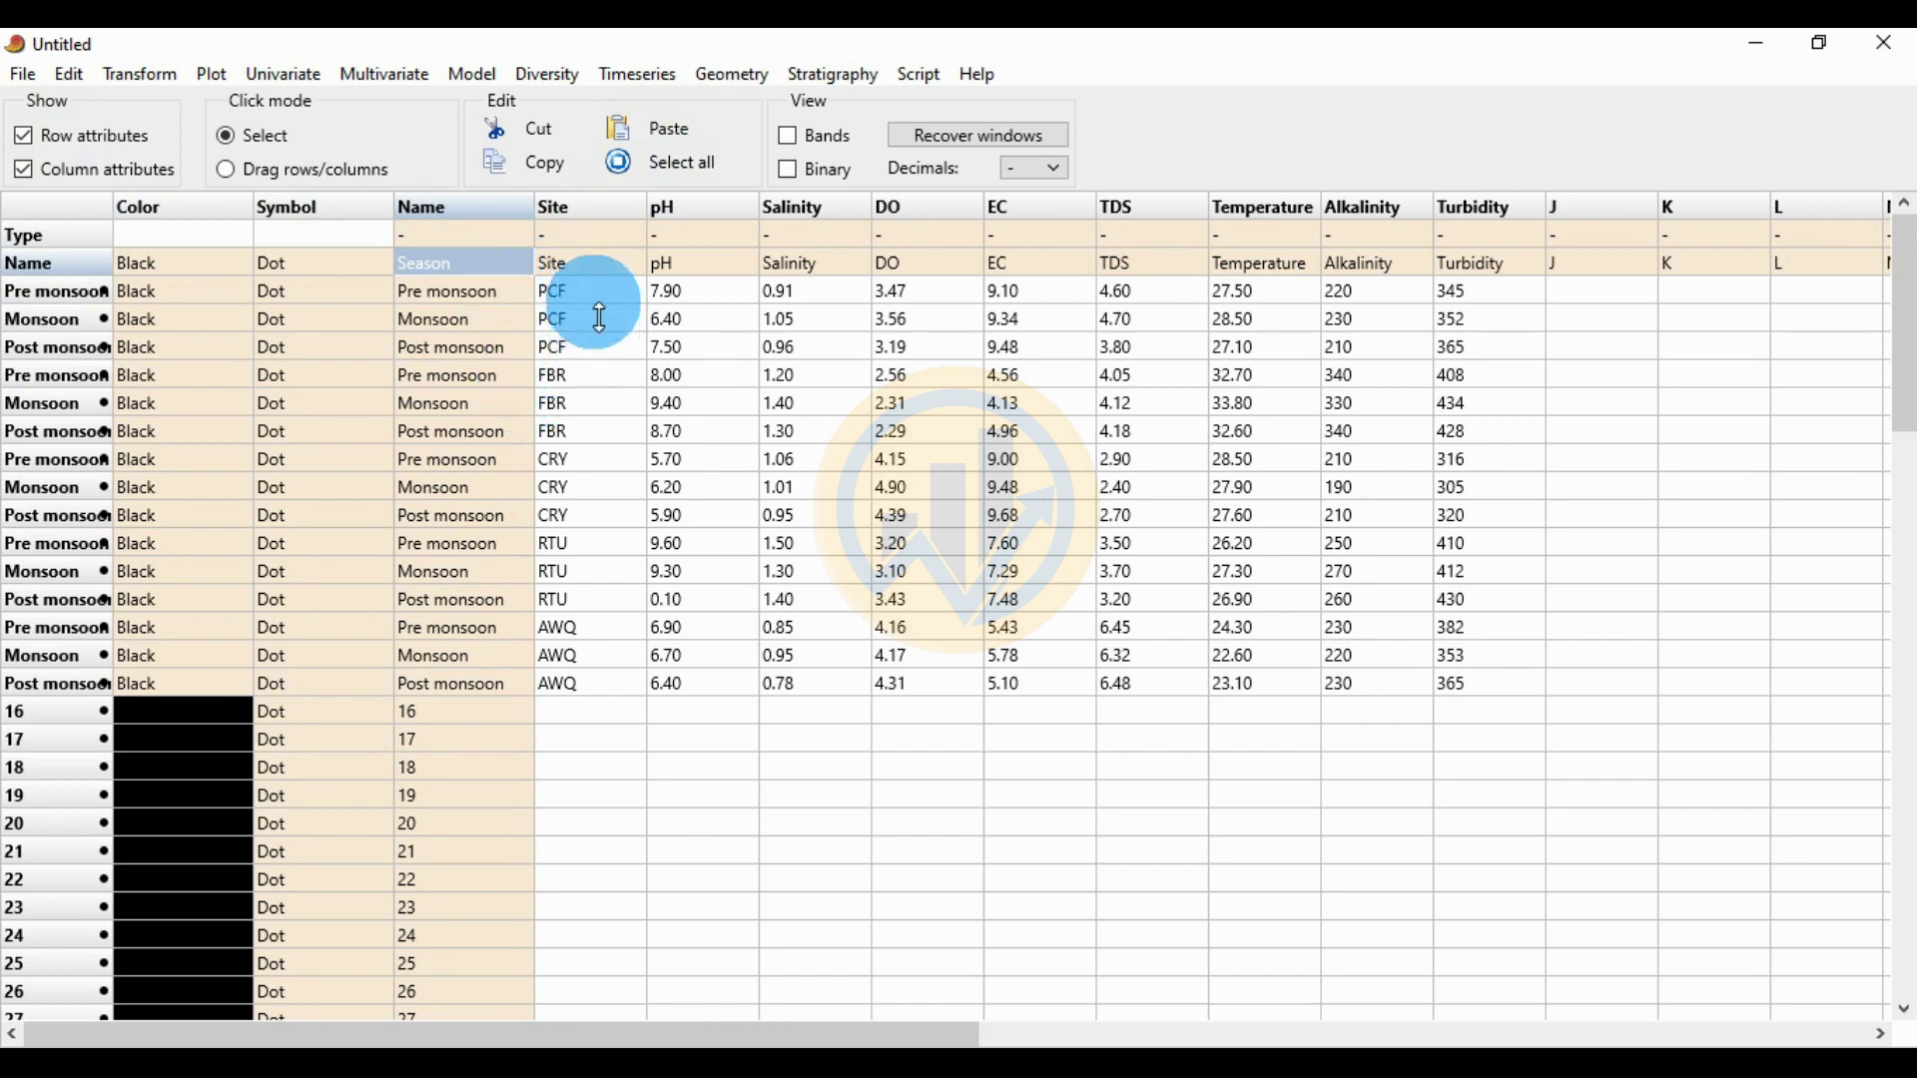
- Set the data type of the Site column to Group
left_click(594, 234)
left_click(594, 234)
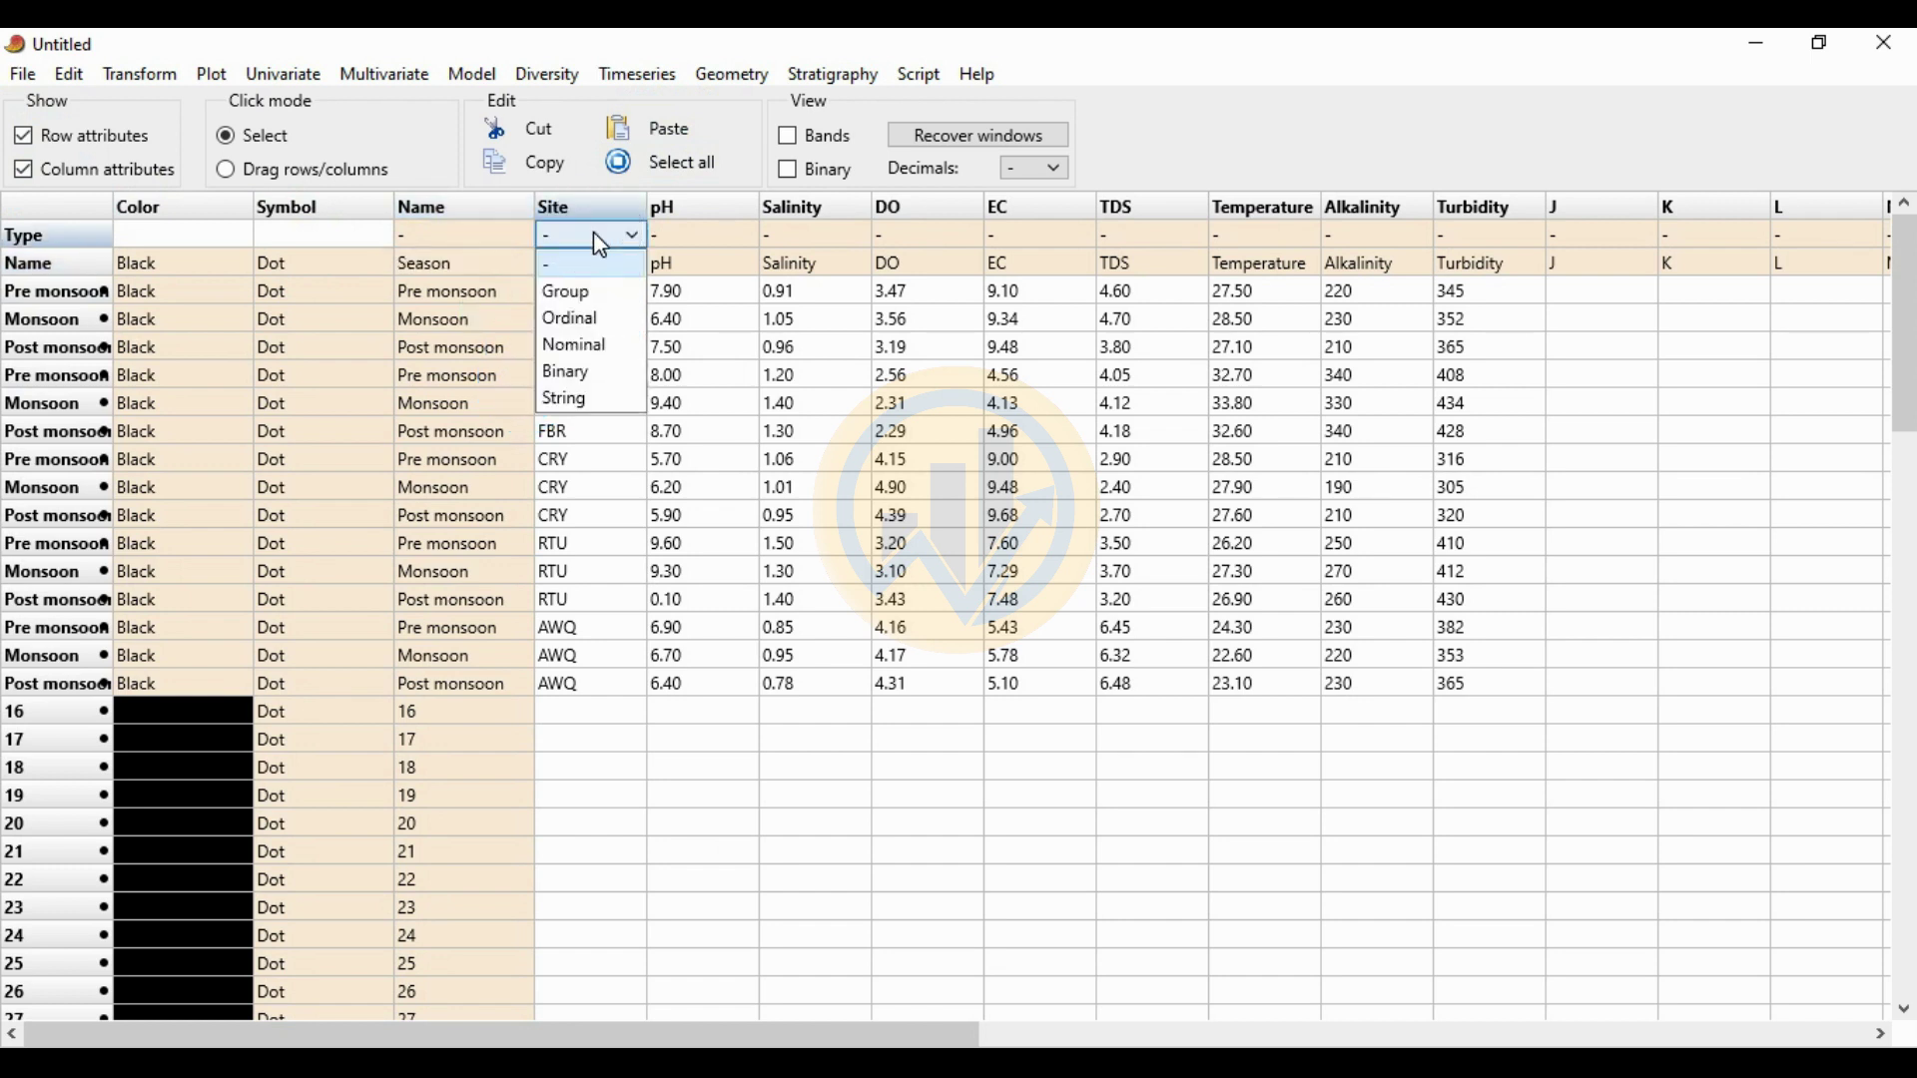
left_click(582, 299)
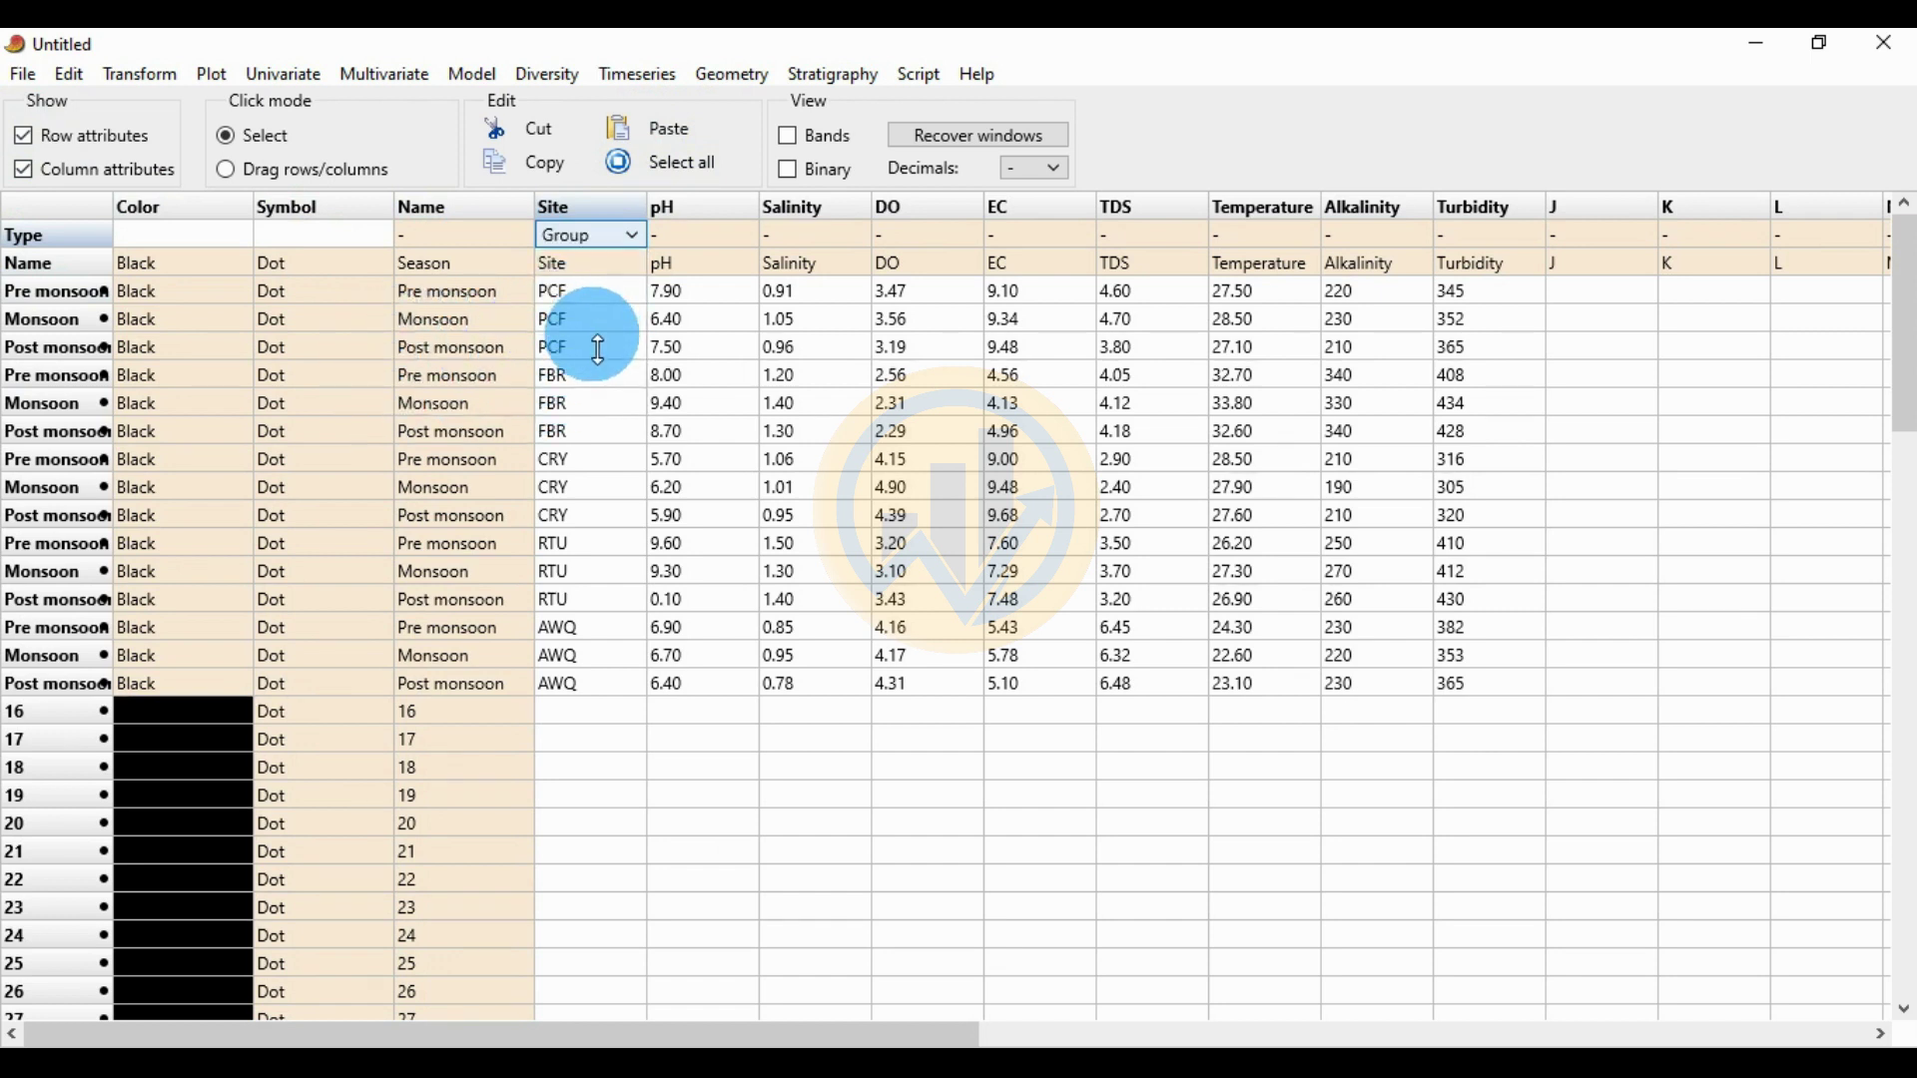
- Set the color of the three PCF site rows to Aqua
left_click(159, 292)
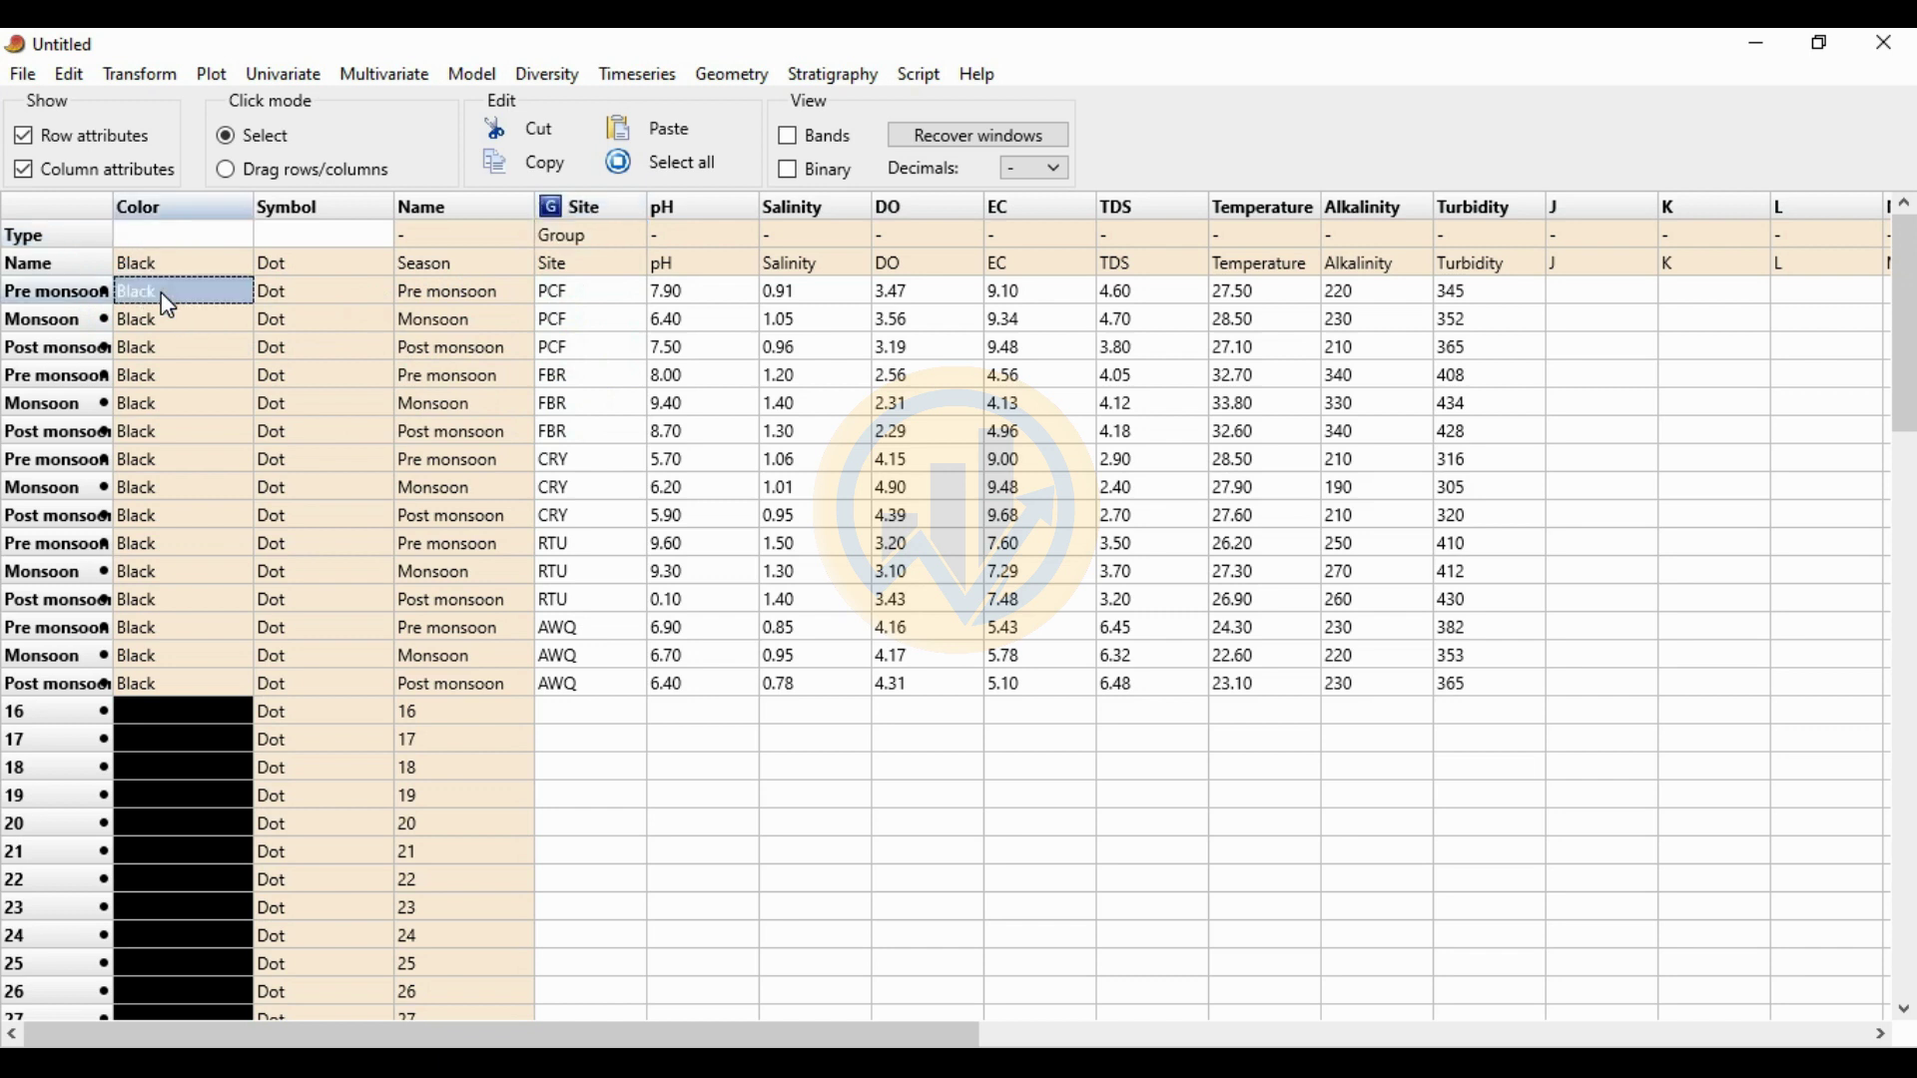
left_click(161, 293)
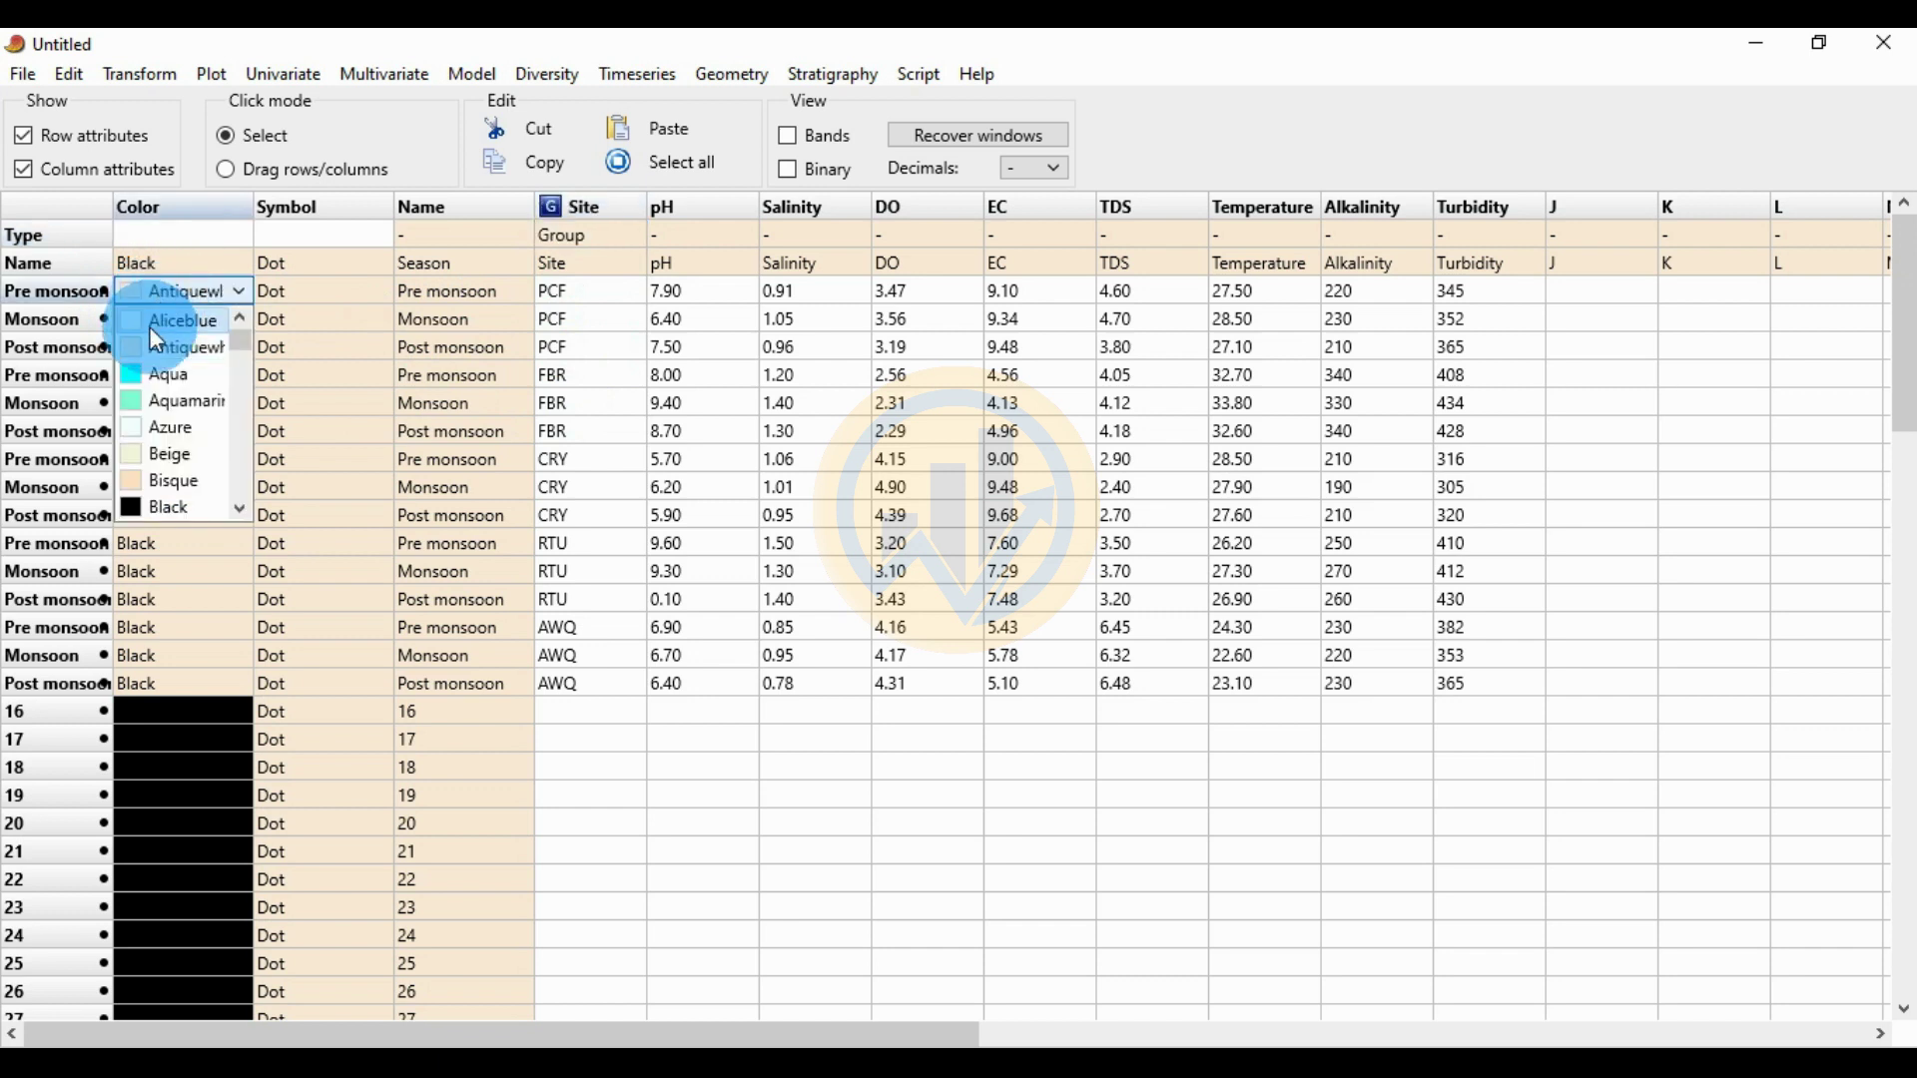
left_click(165, 376)
left_click(165, 320)
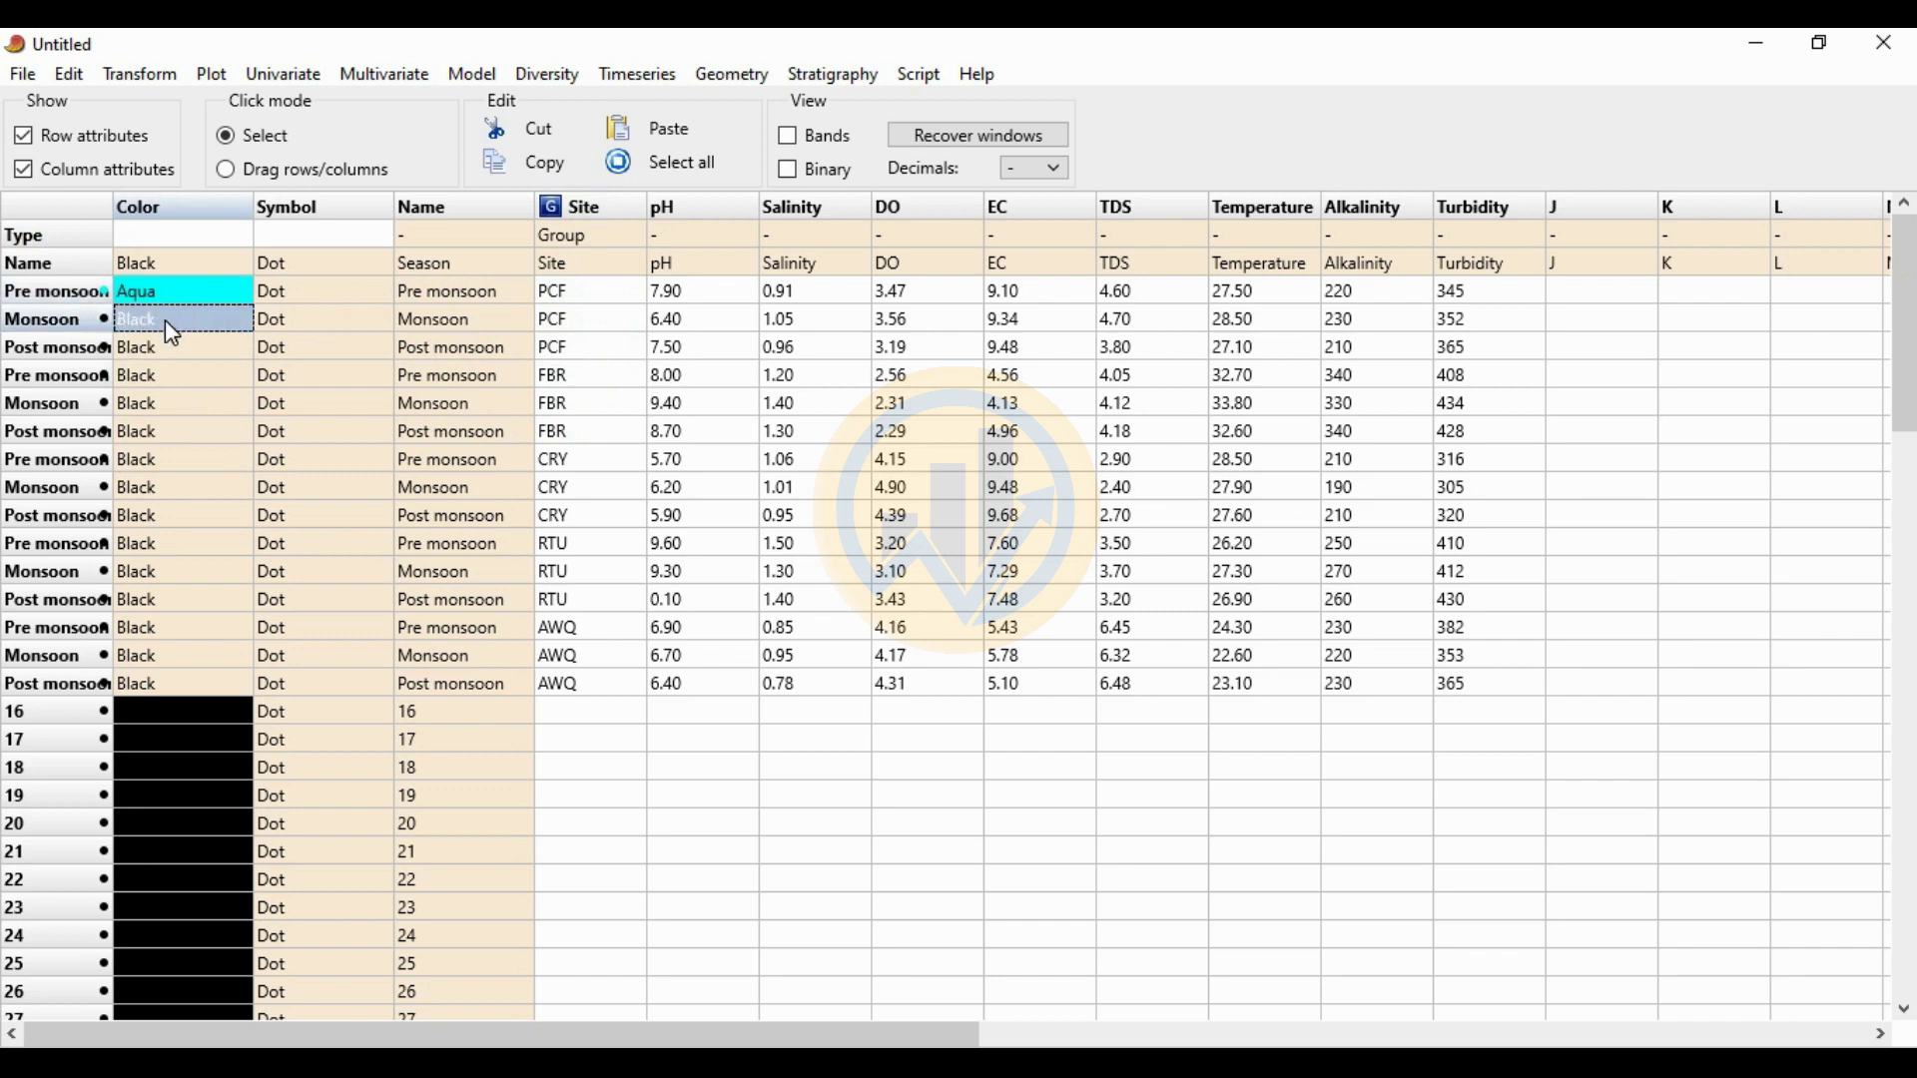
left_click(166, 319)
left_click(164, 403)
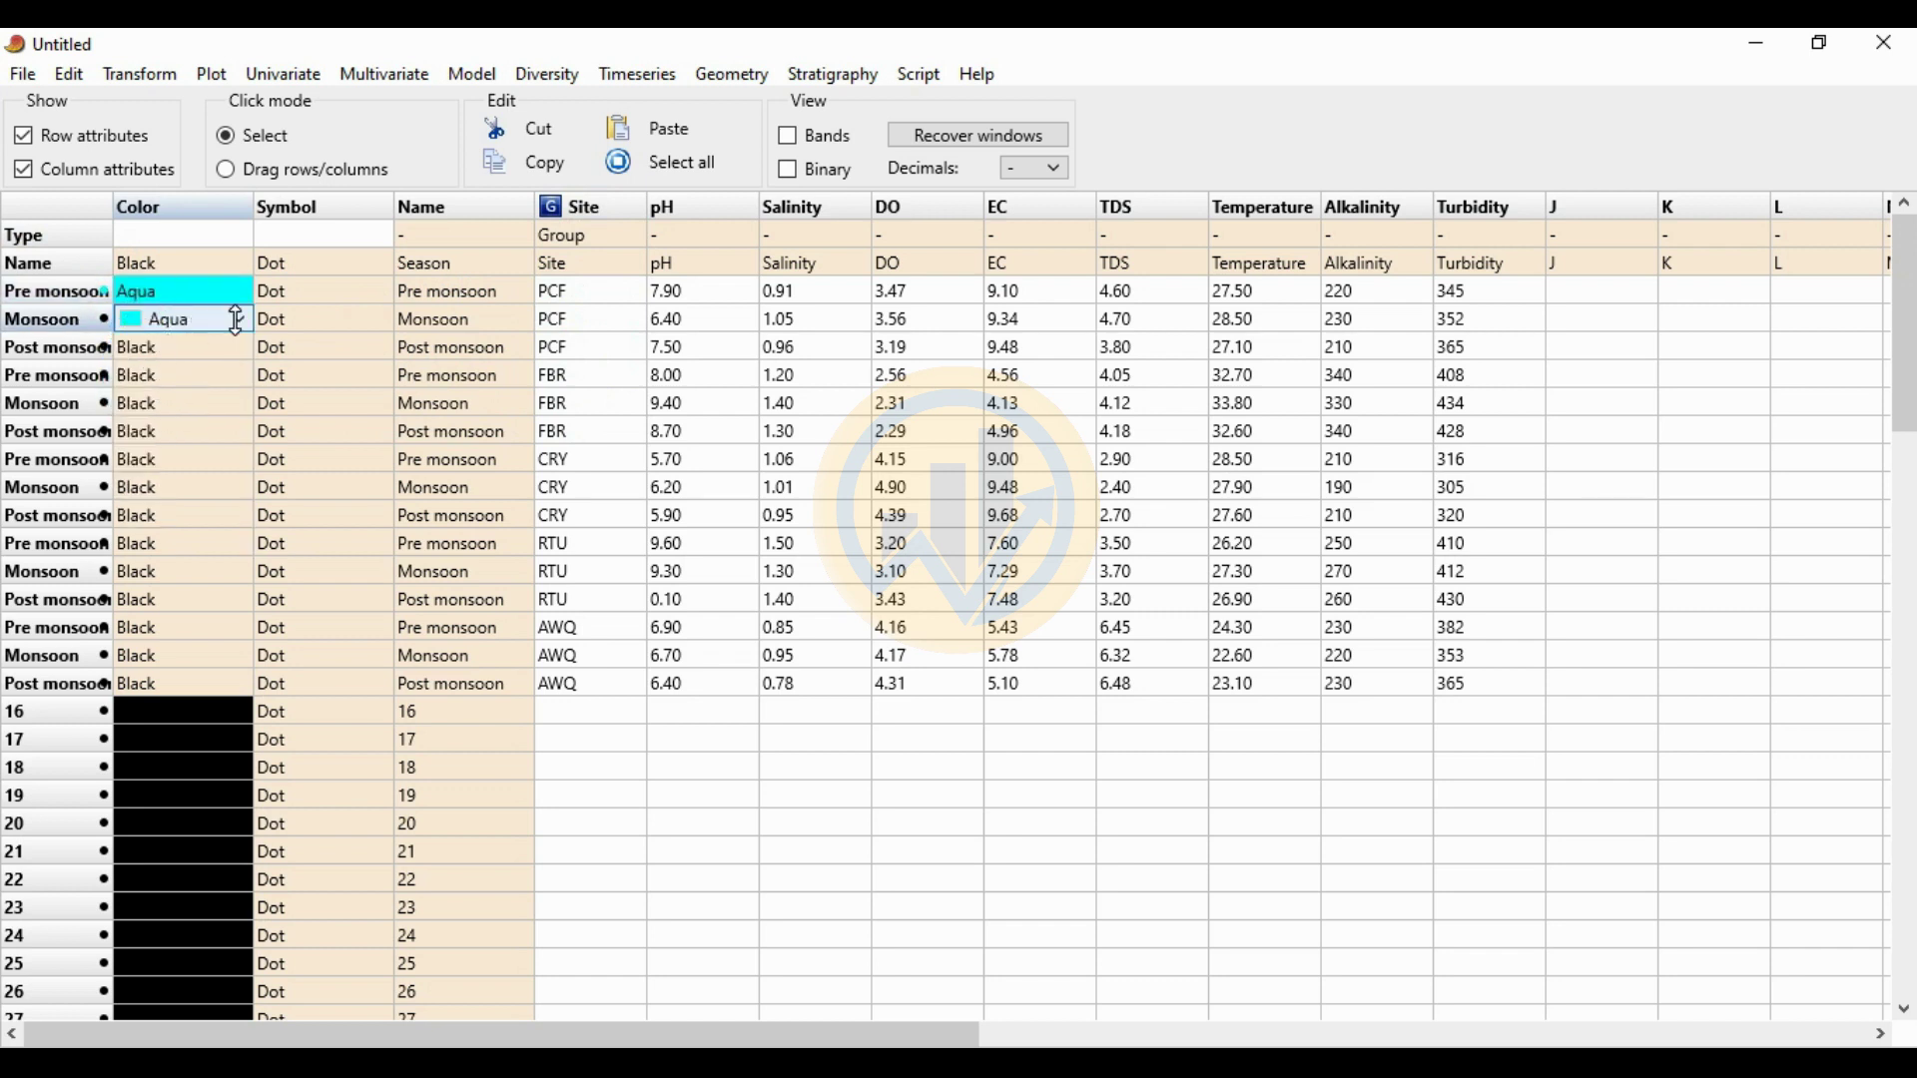
left_click(166, 348)
left_click(167, 347)
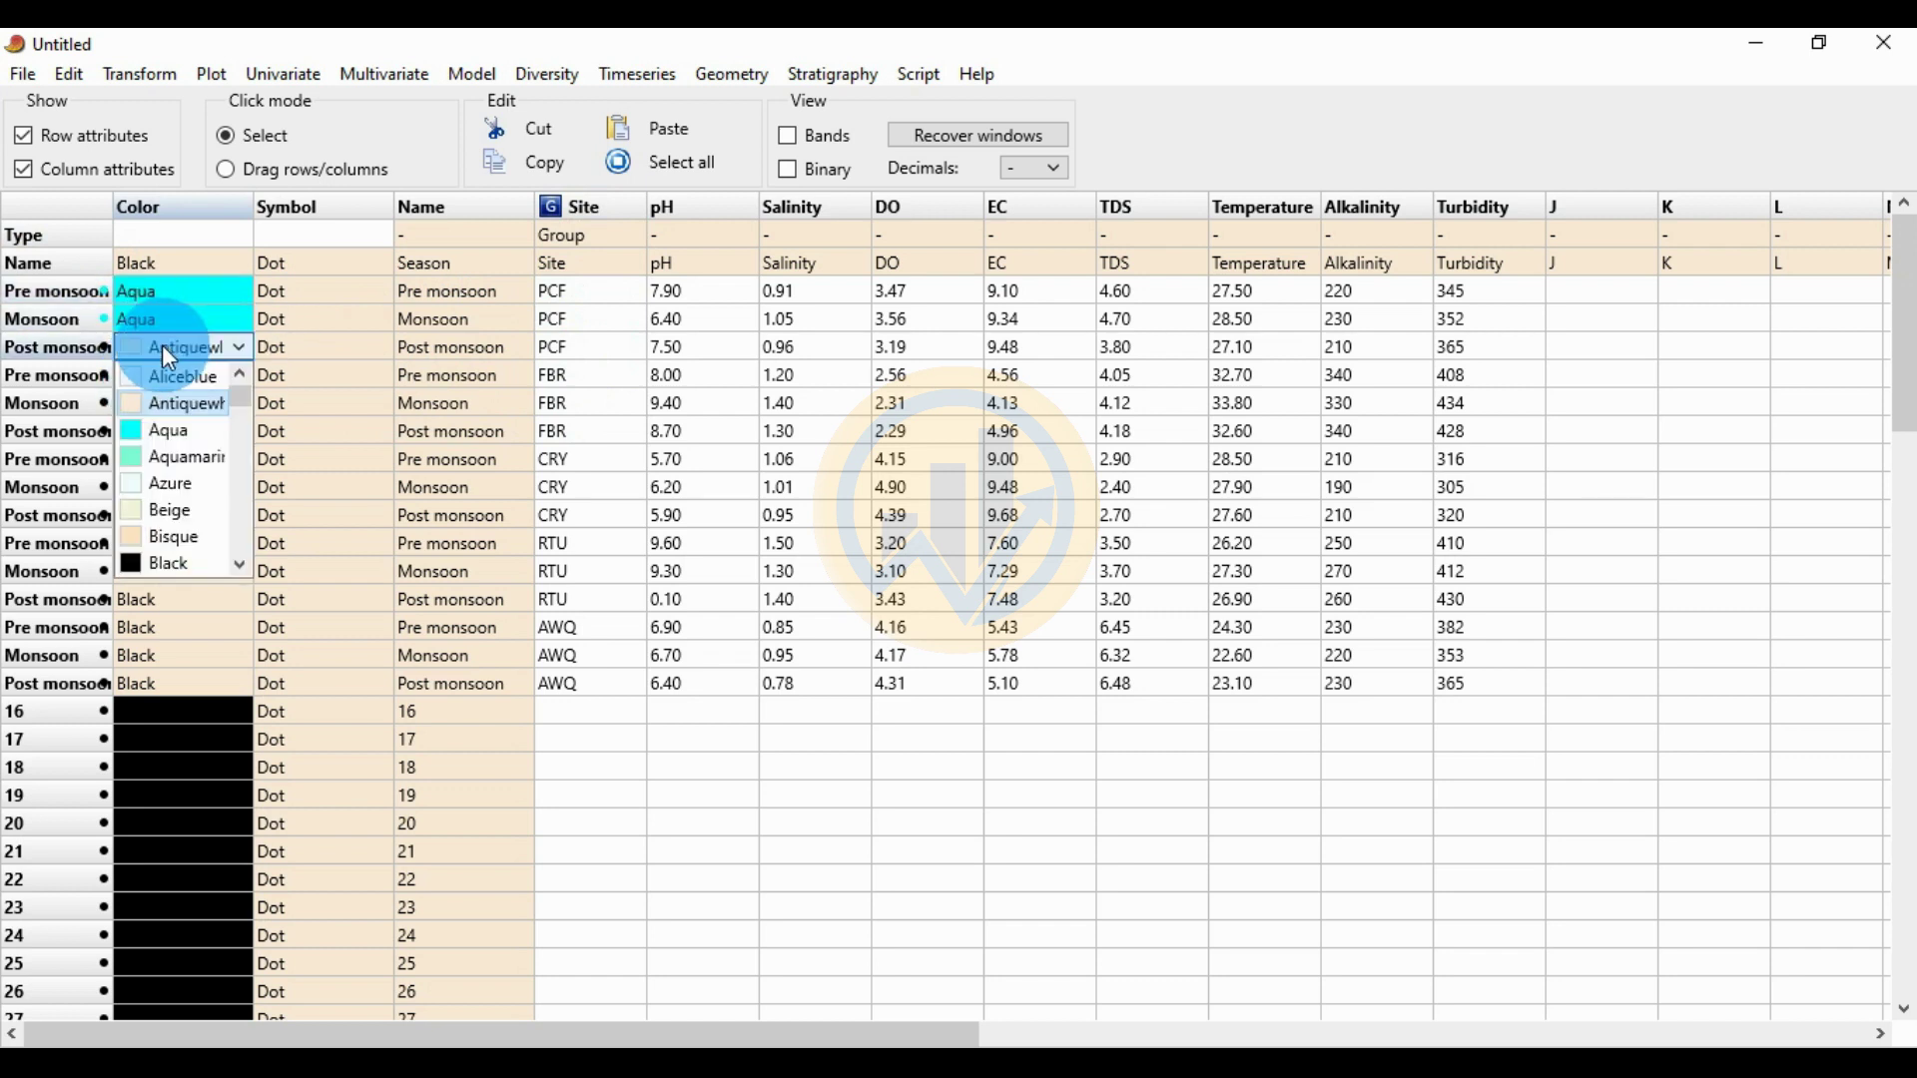
left_click(163, 432)
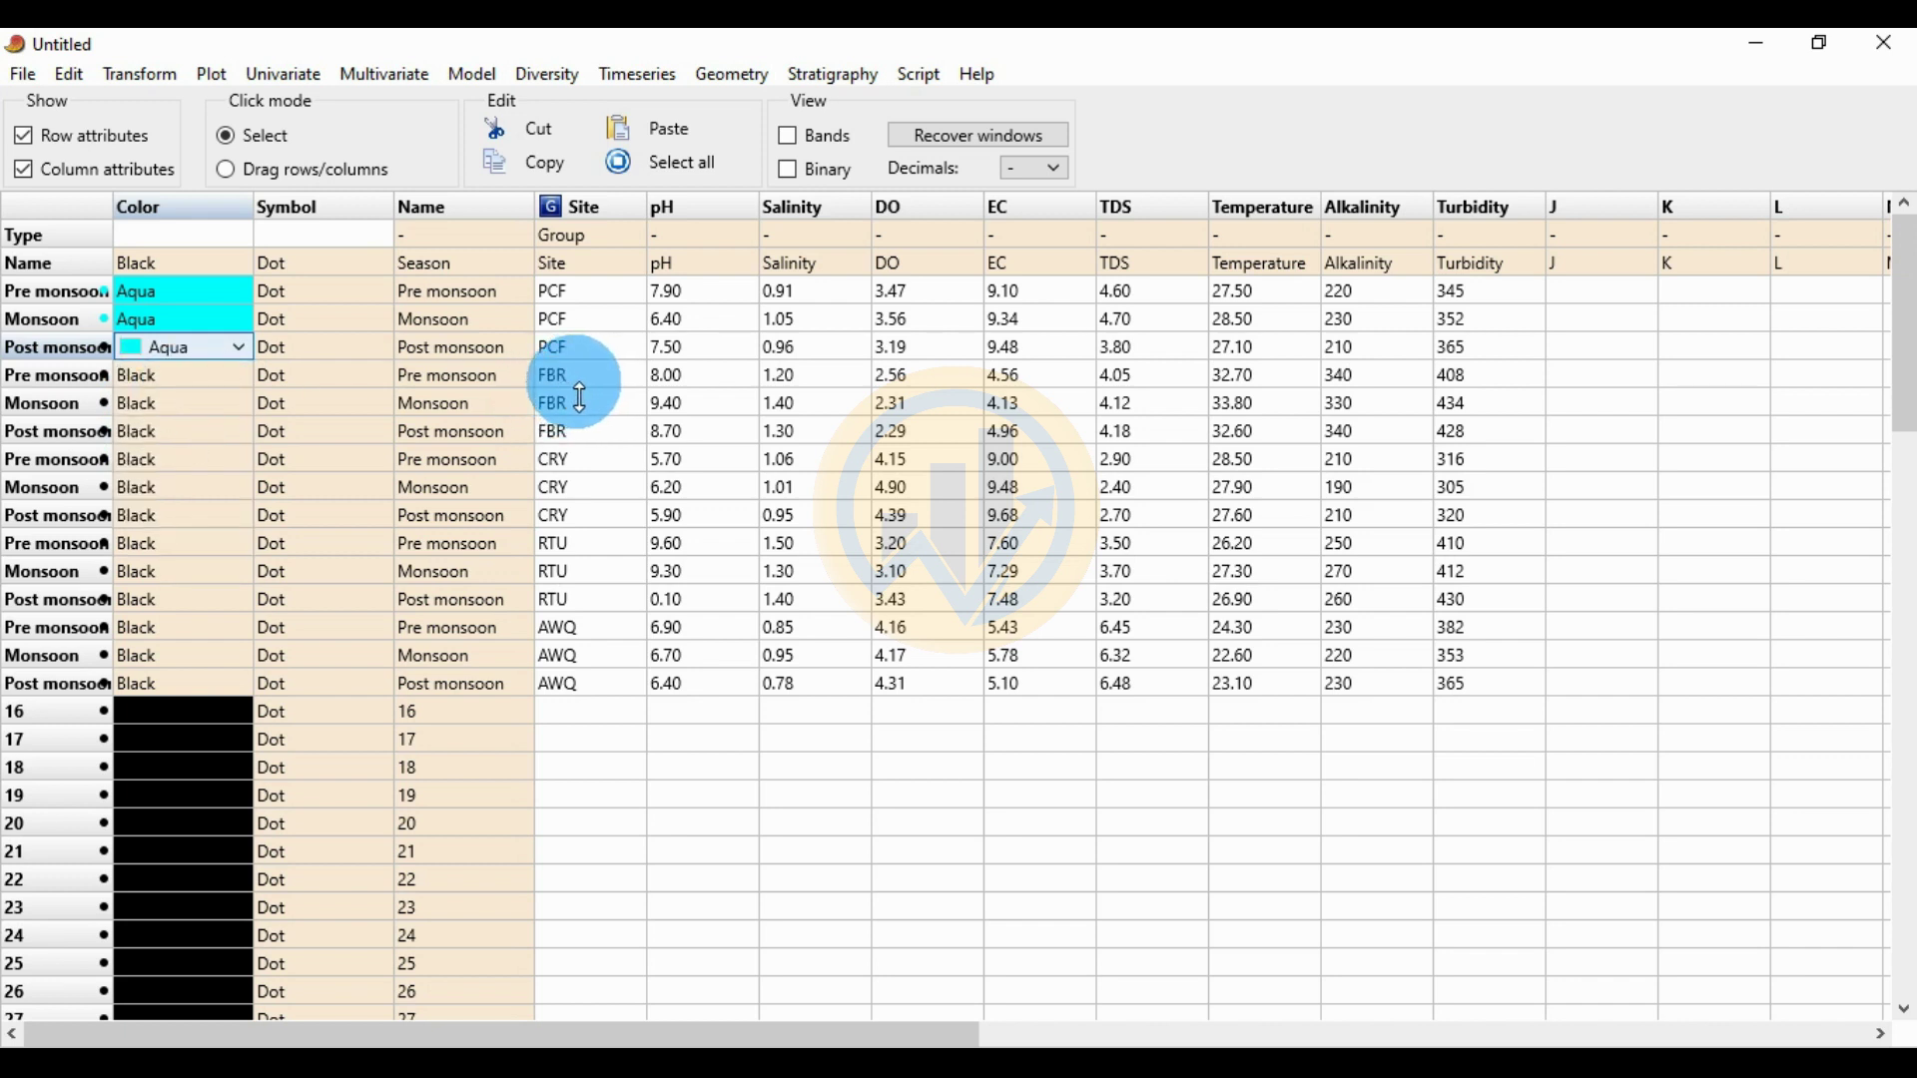
- Set the color of the three FBR site rows to Blue
left_click(177, 373)
left_click(175, 374)
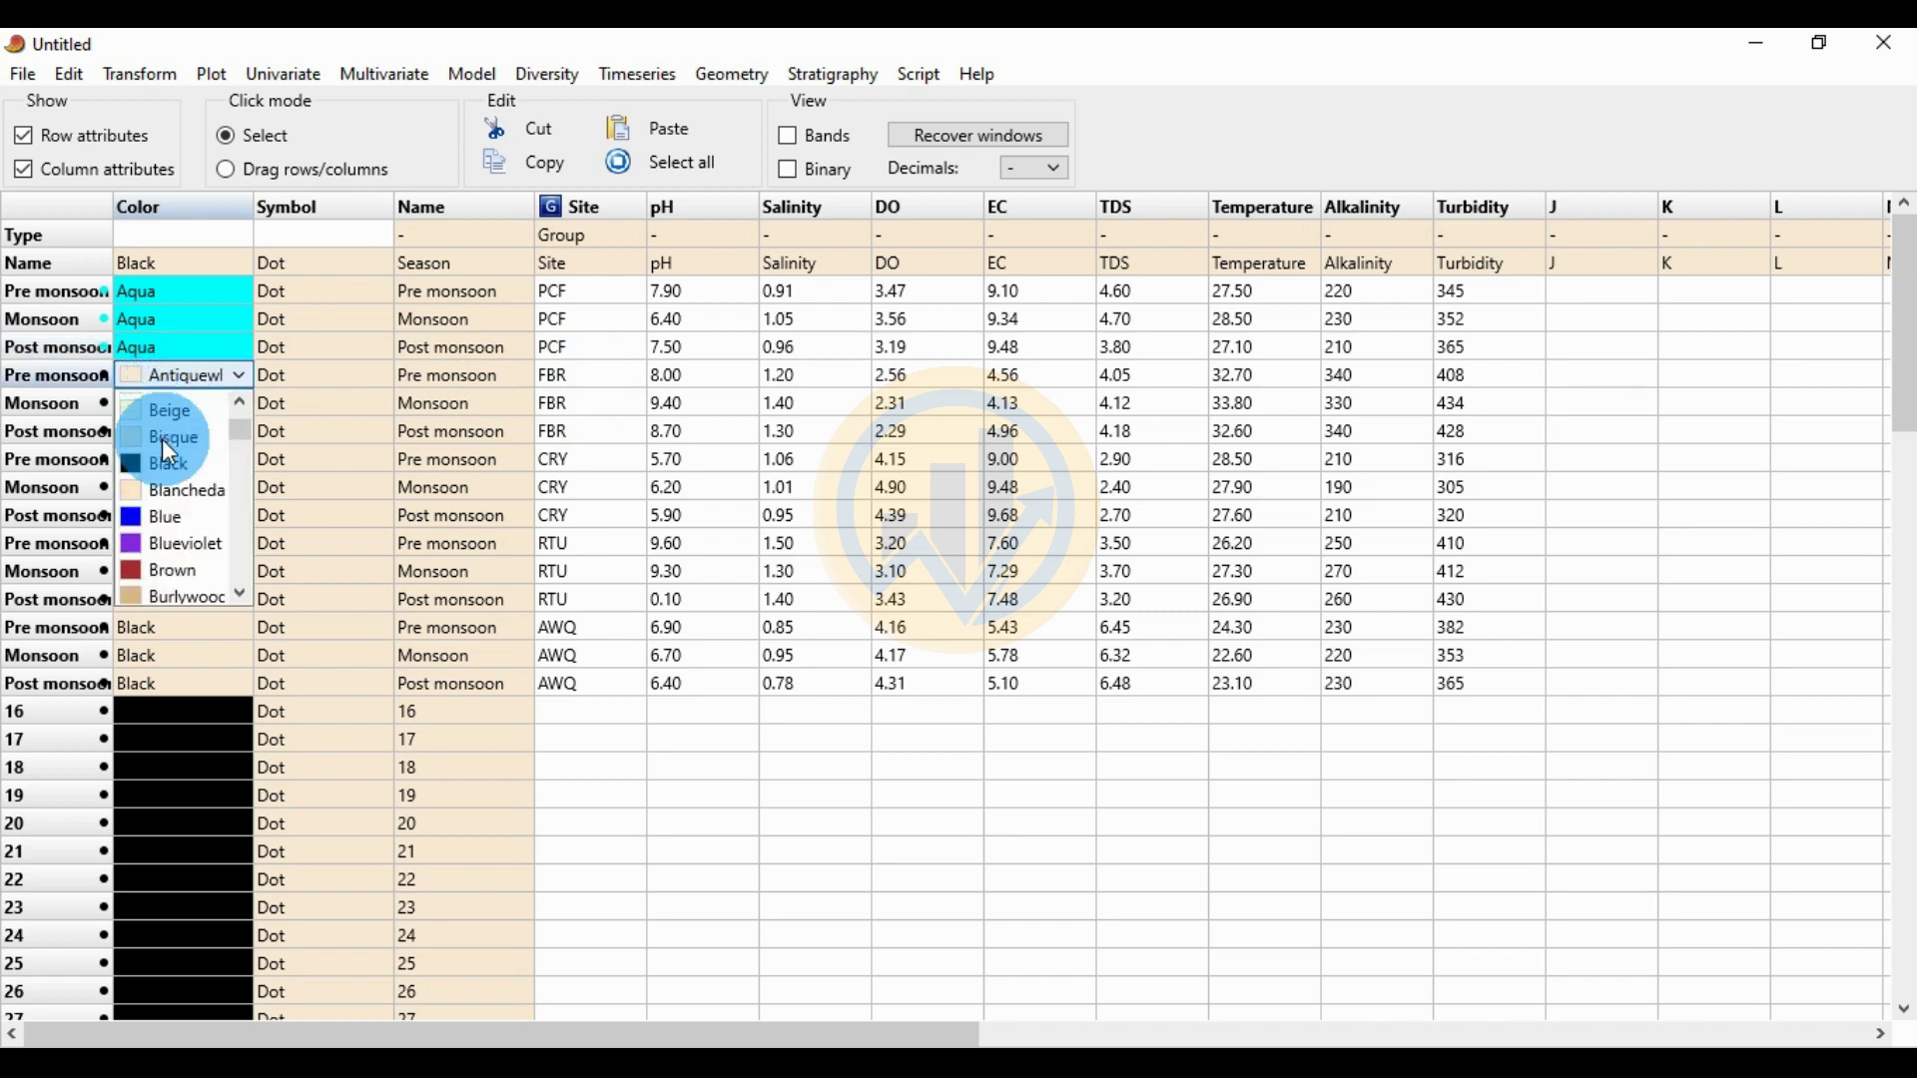
left_click(163, 498)
left_click(155, 401)
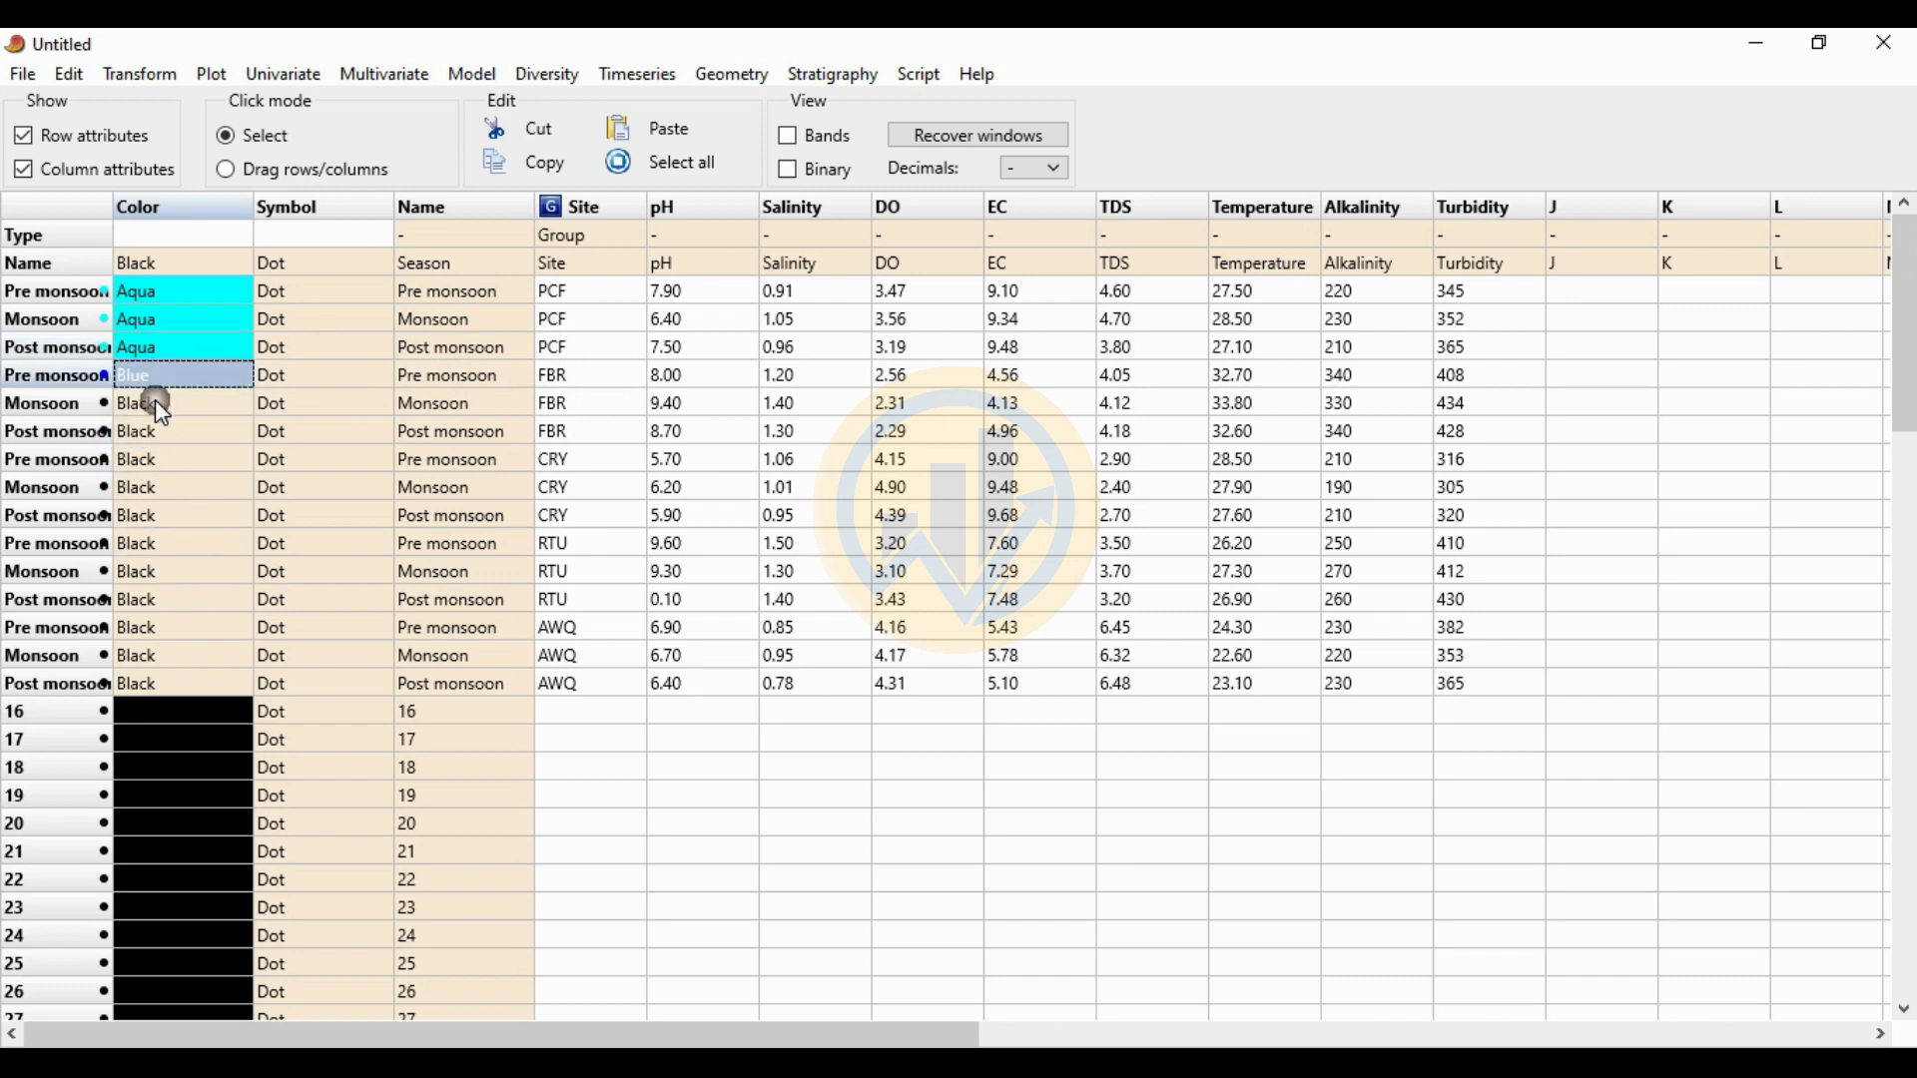
left_click(154, 400)
scroll(149, 539, "down", 2)
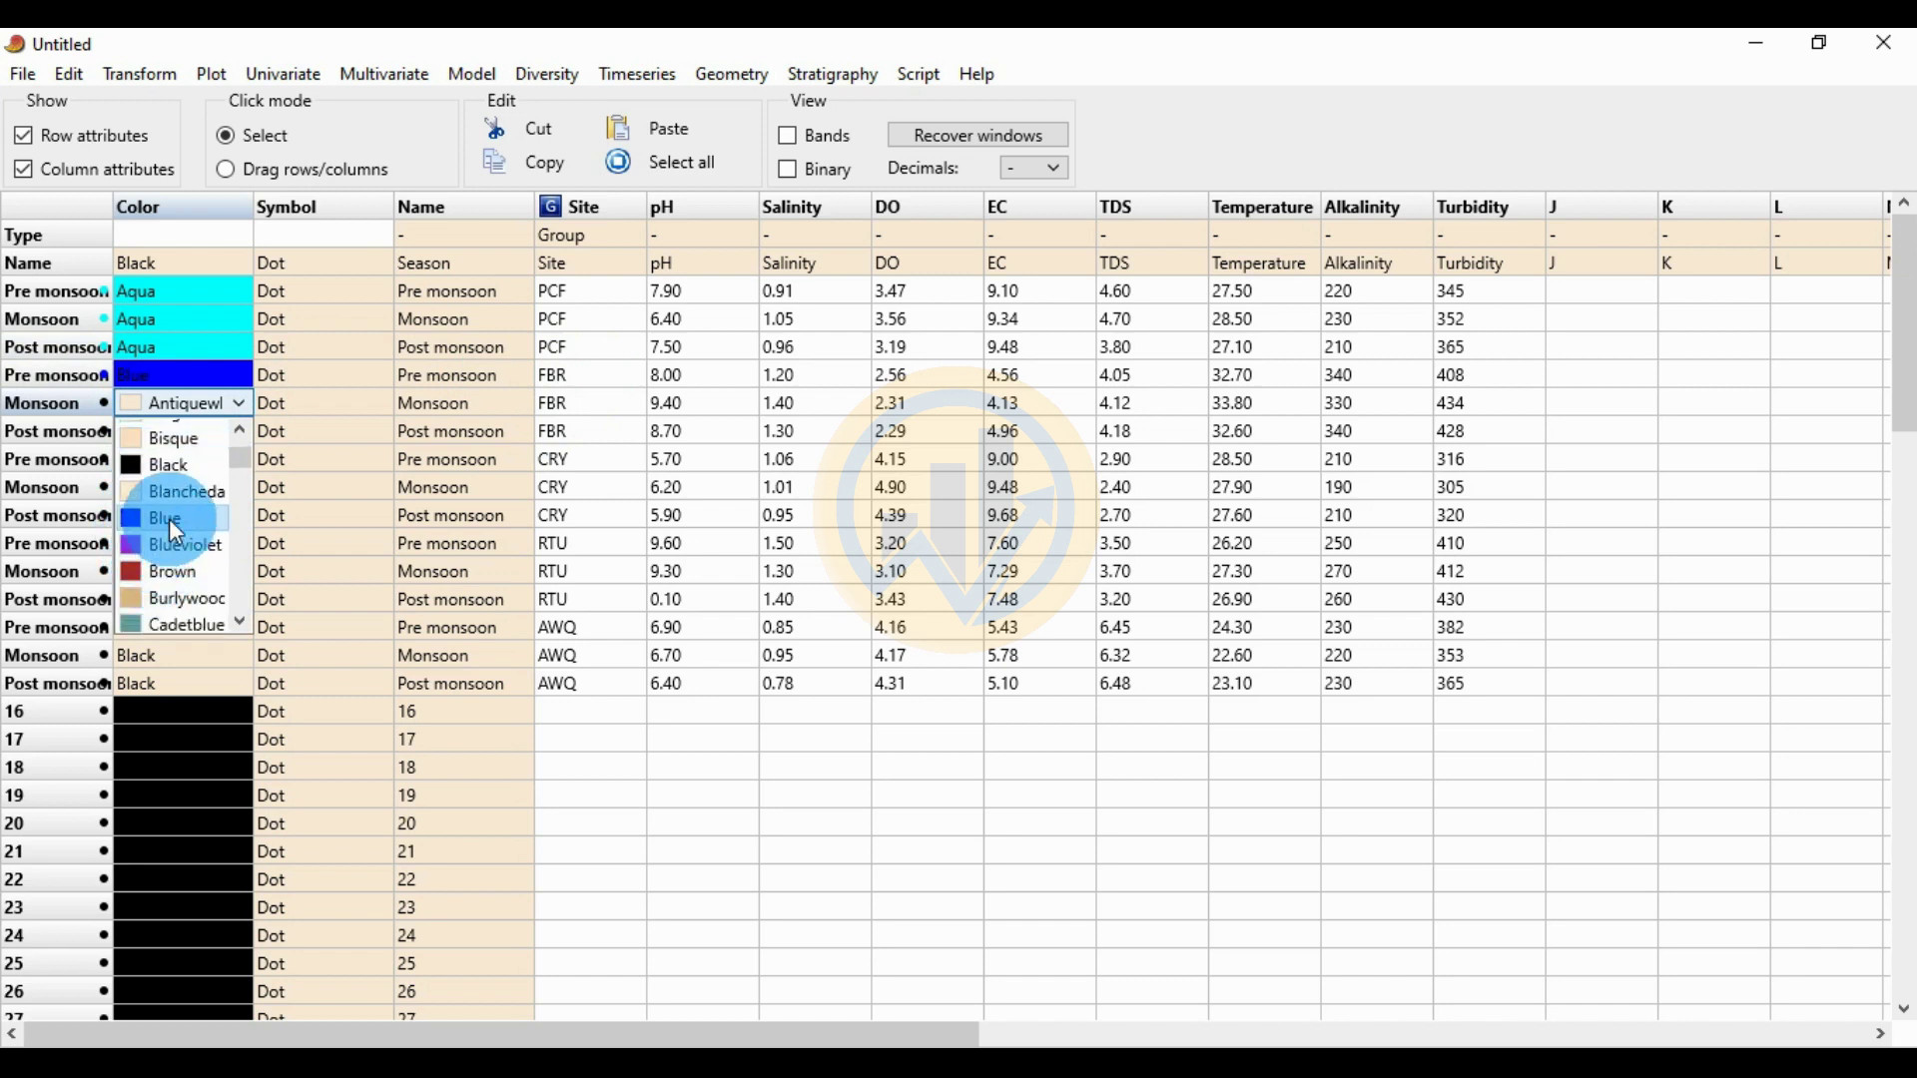
left_click(169, 518)
left_click(152, 427)
left_click(152, 428)
scroll(190, 627, "down", 2)
left_click(179, 590)
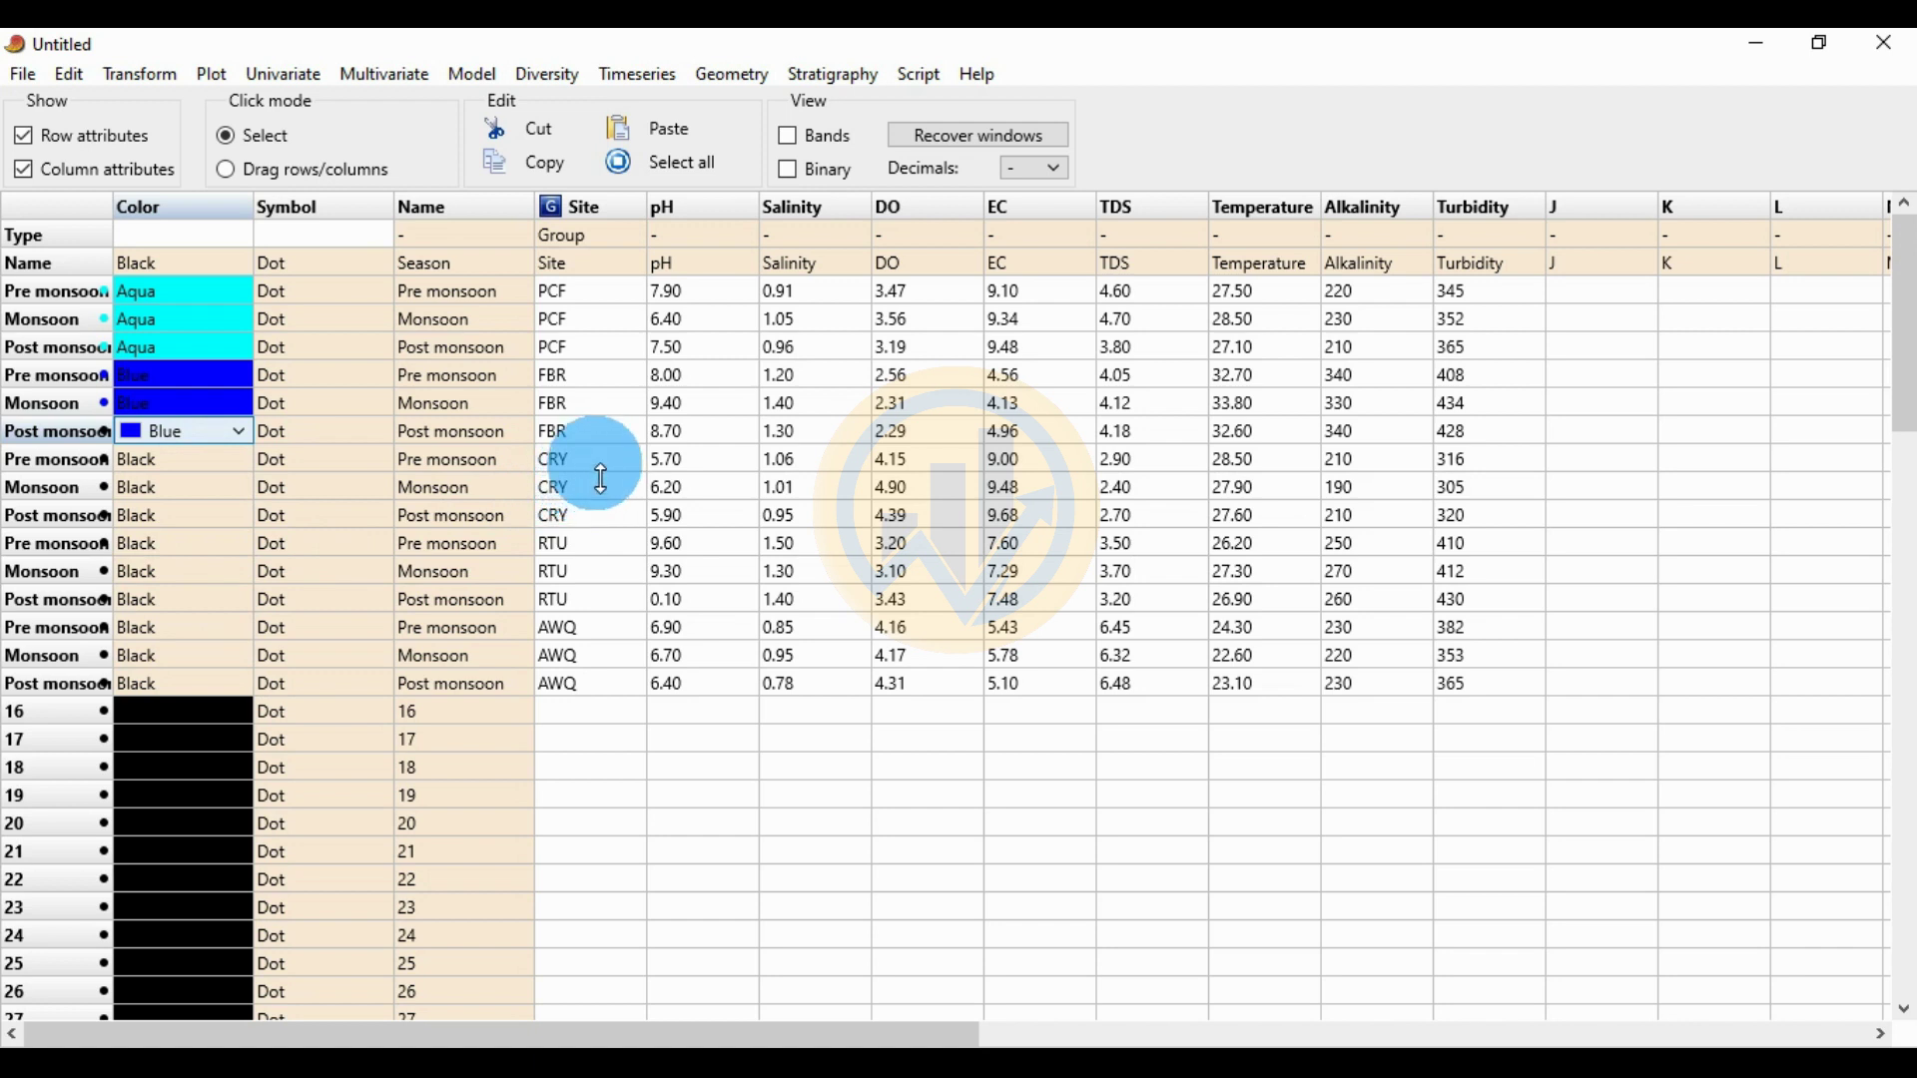
- Set the color of the three CRY site rows to Chartreuse
left_click(191, 465)
left_click(163, 462)
scroll(160, 569, "down", 3)
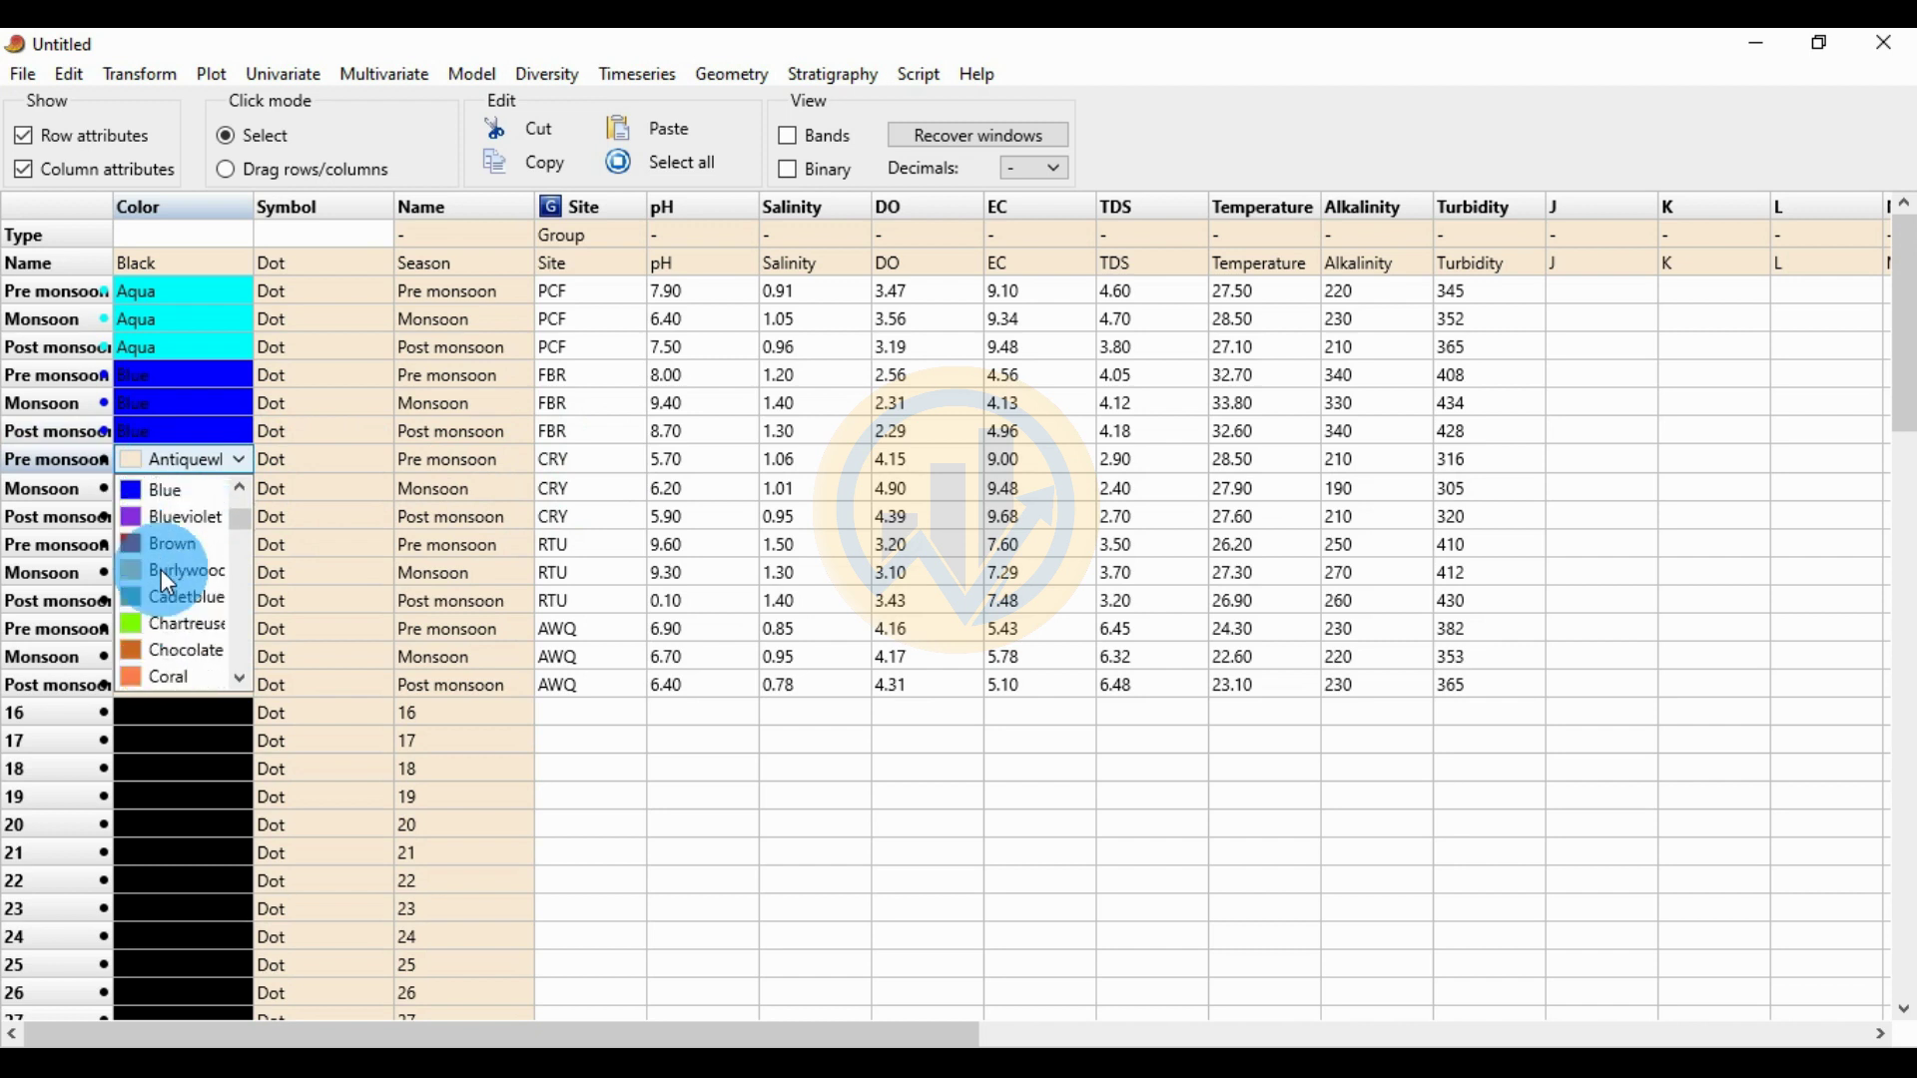
left_click(188, 627)
left_click(162, 489)
left_click(161, 491)
scroll(157, 598, "down", 2)
scroll(185, 676, "down", 1)
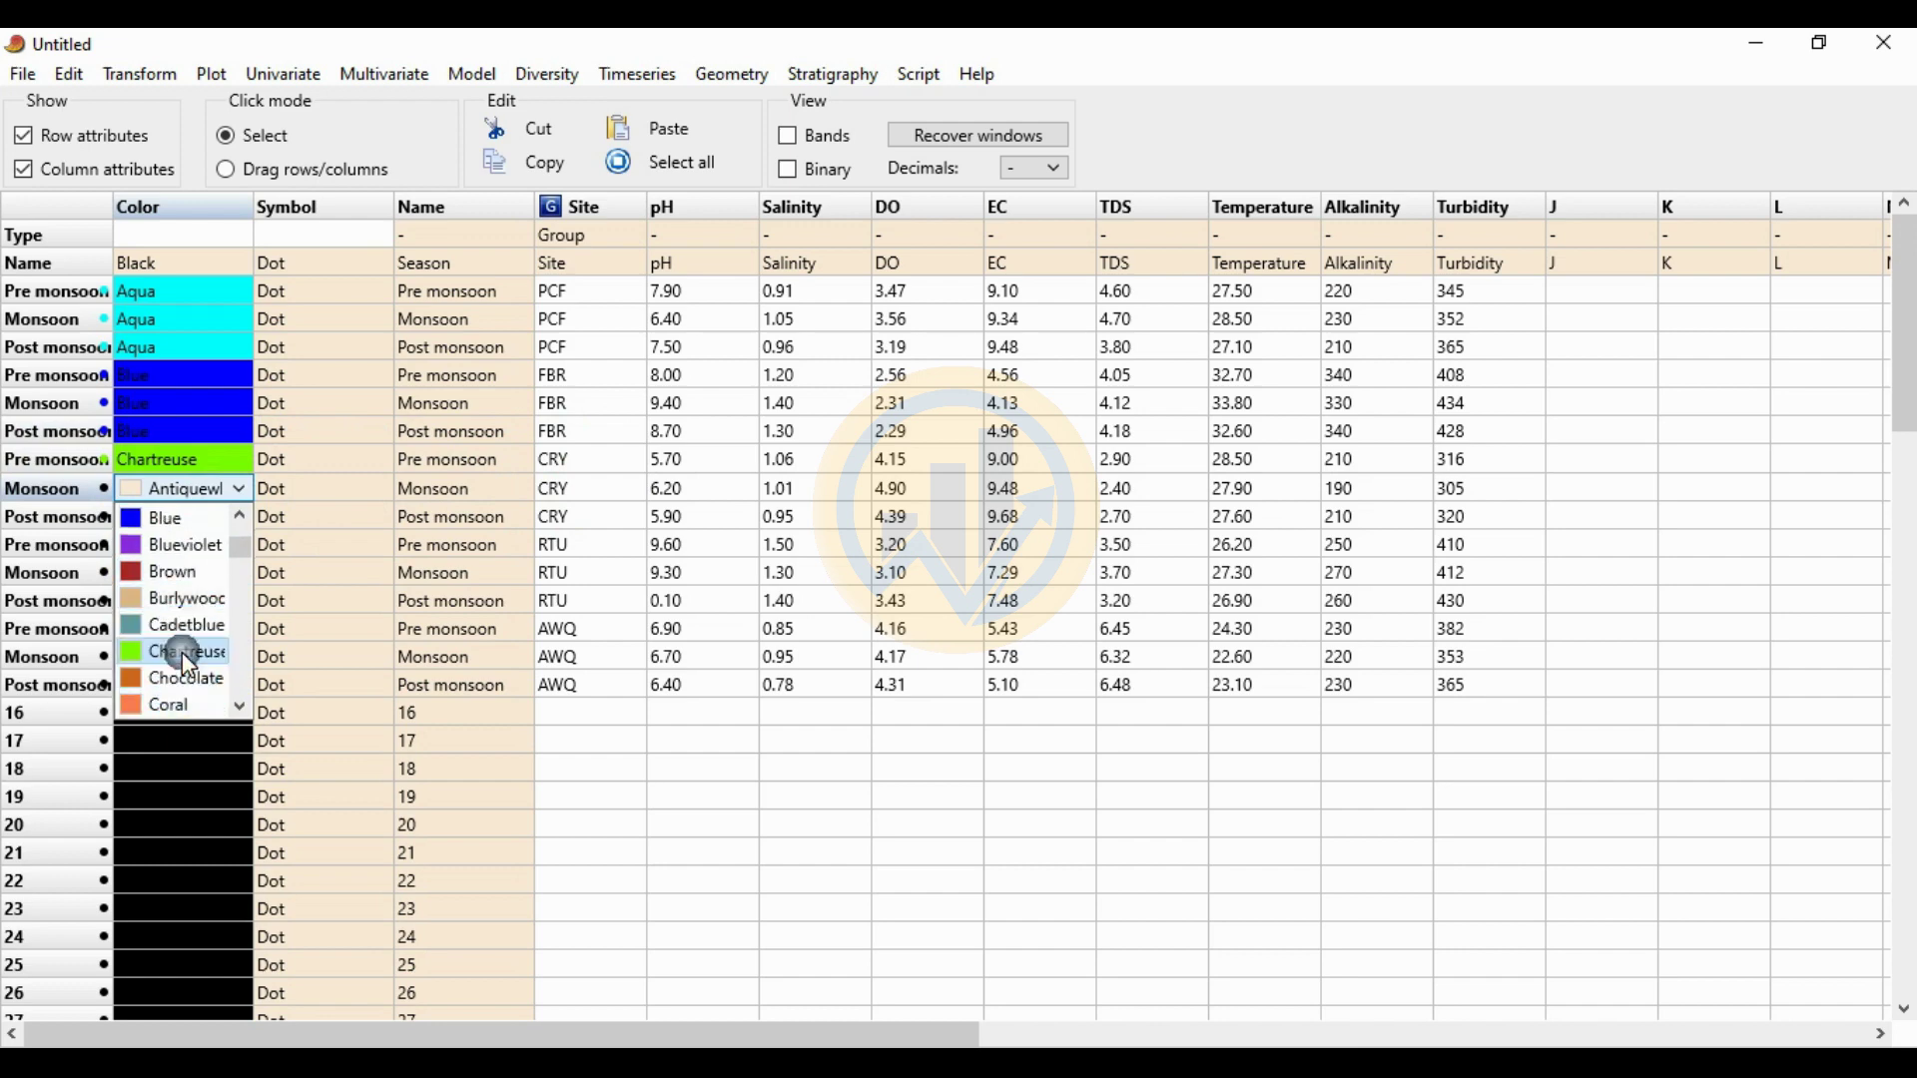
left_click(181, 652)
left_click(162, 517)
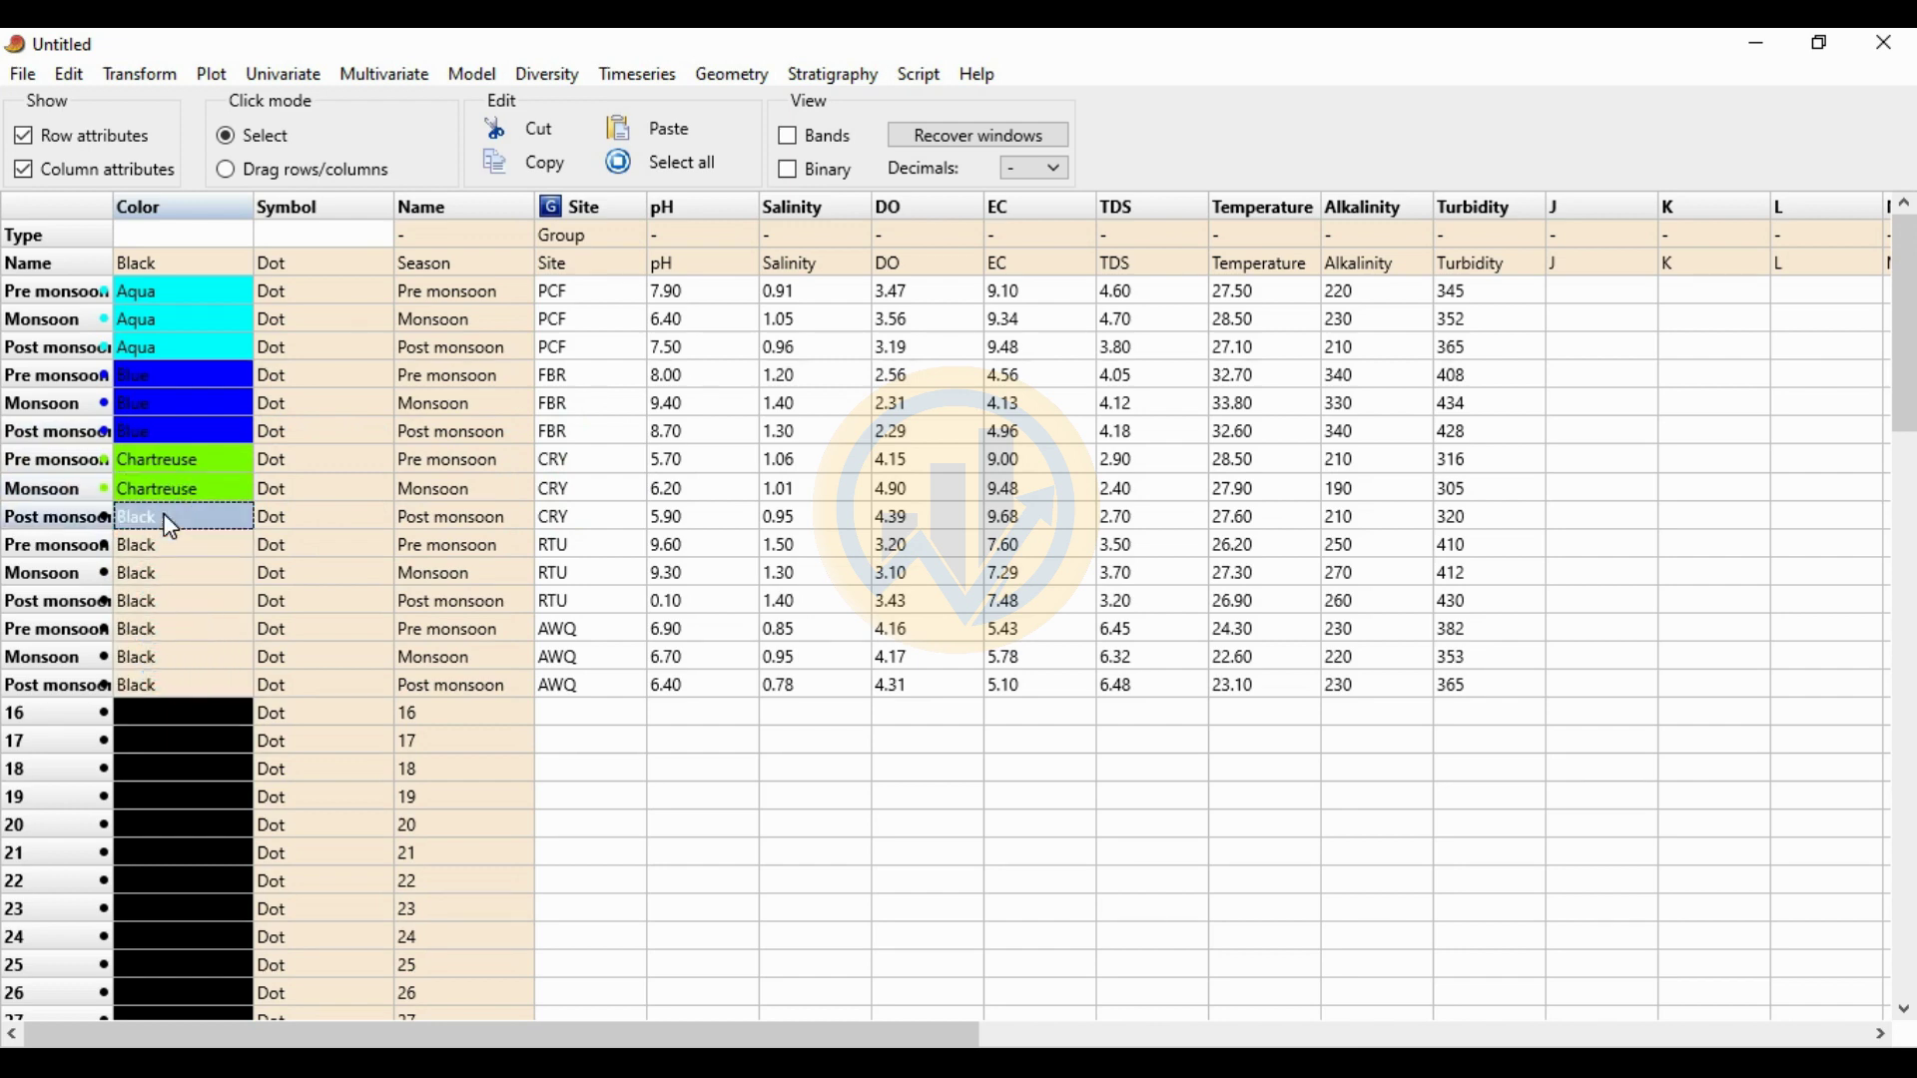
left_click(163, 517)
scroll(167, 562, "down", 2)
scroll(171, 703, "down", 1)
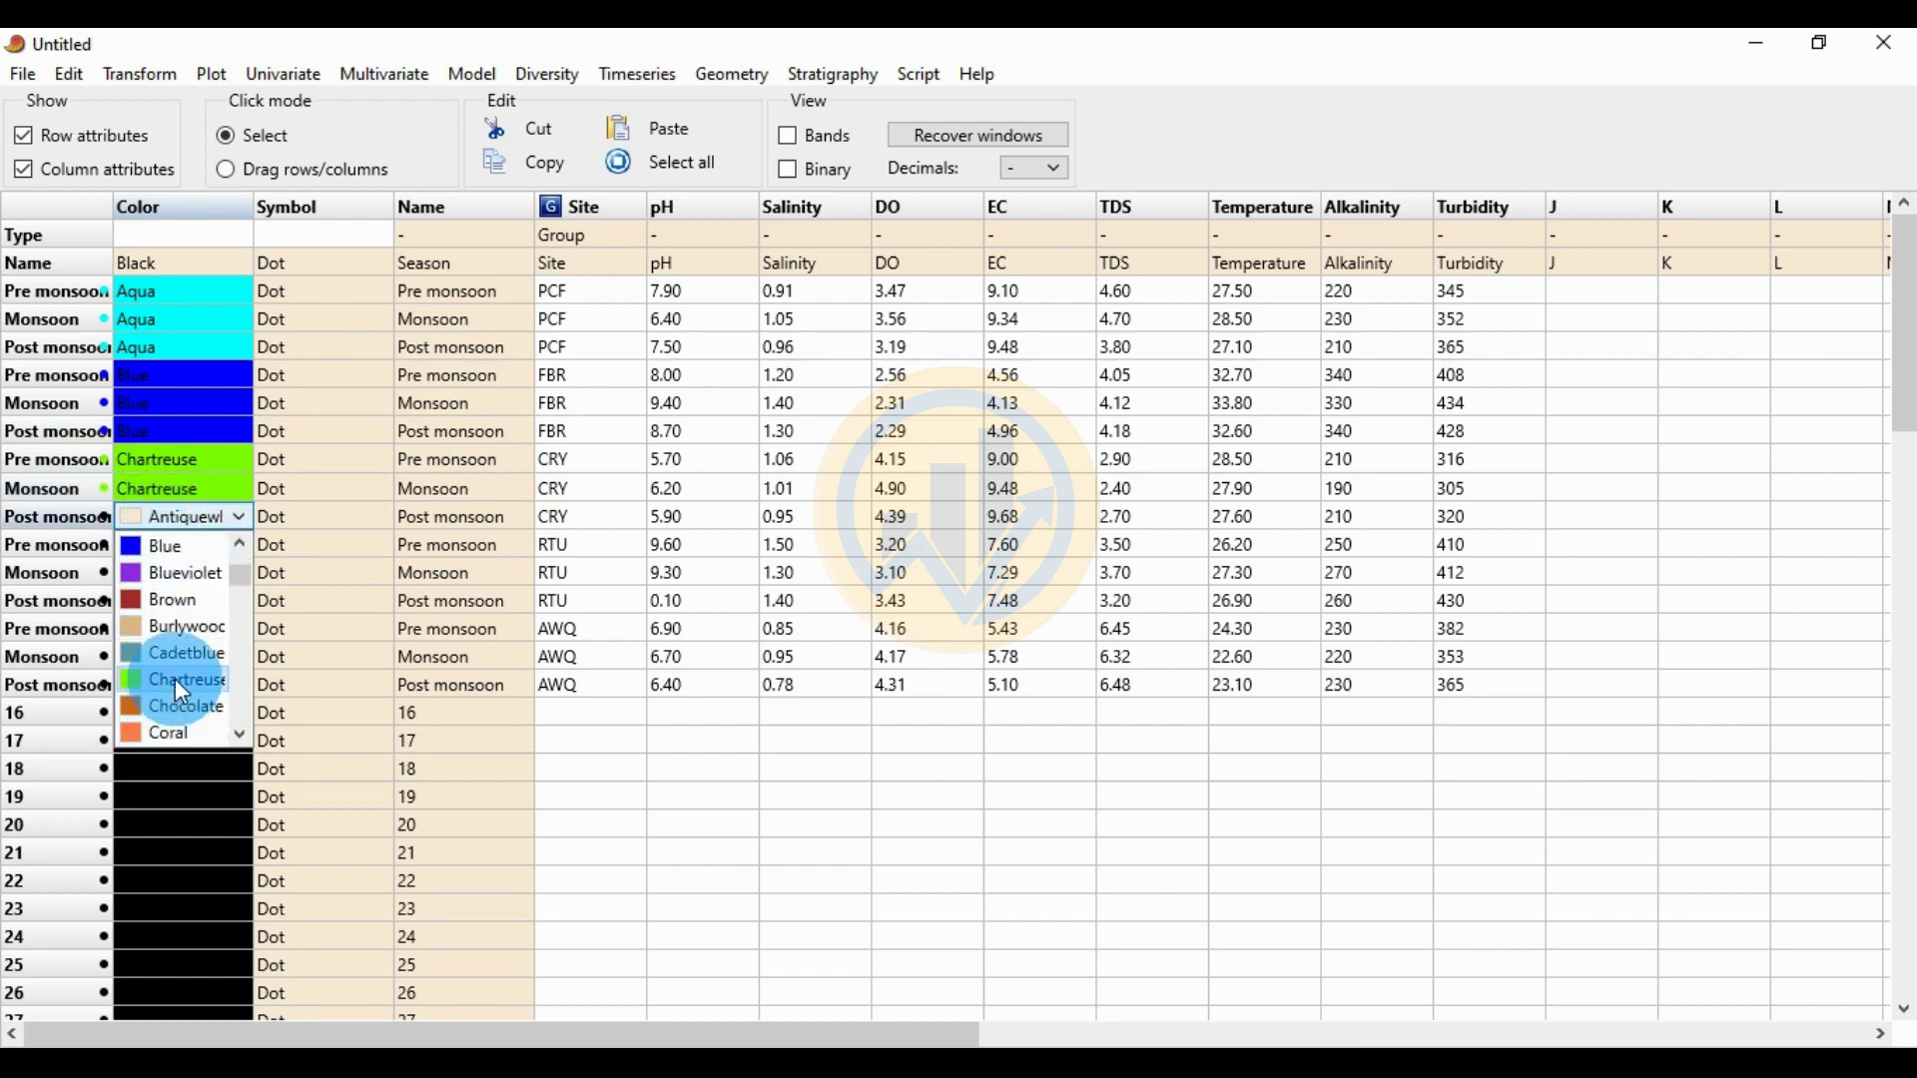
left_click(176, 679)
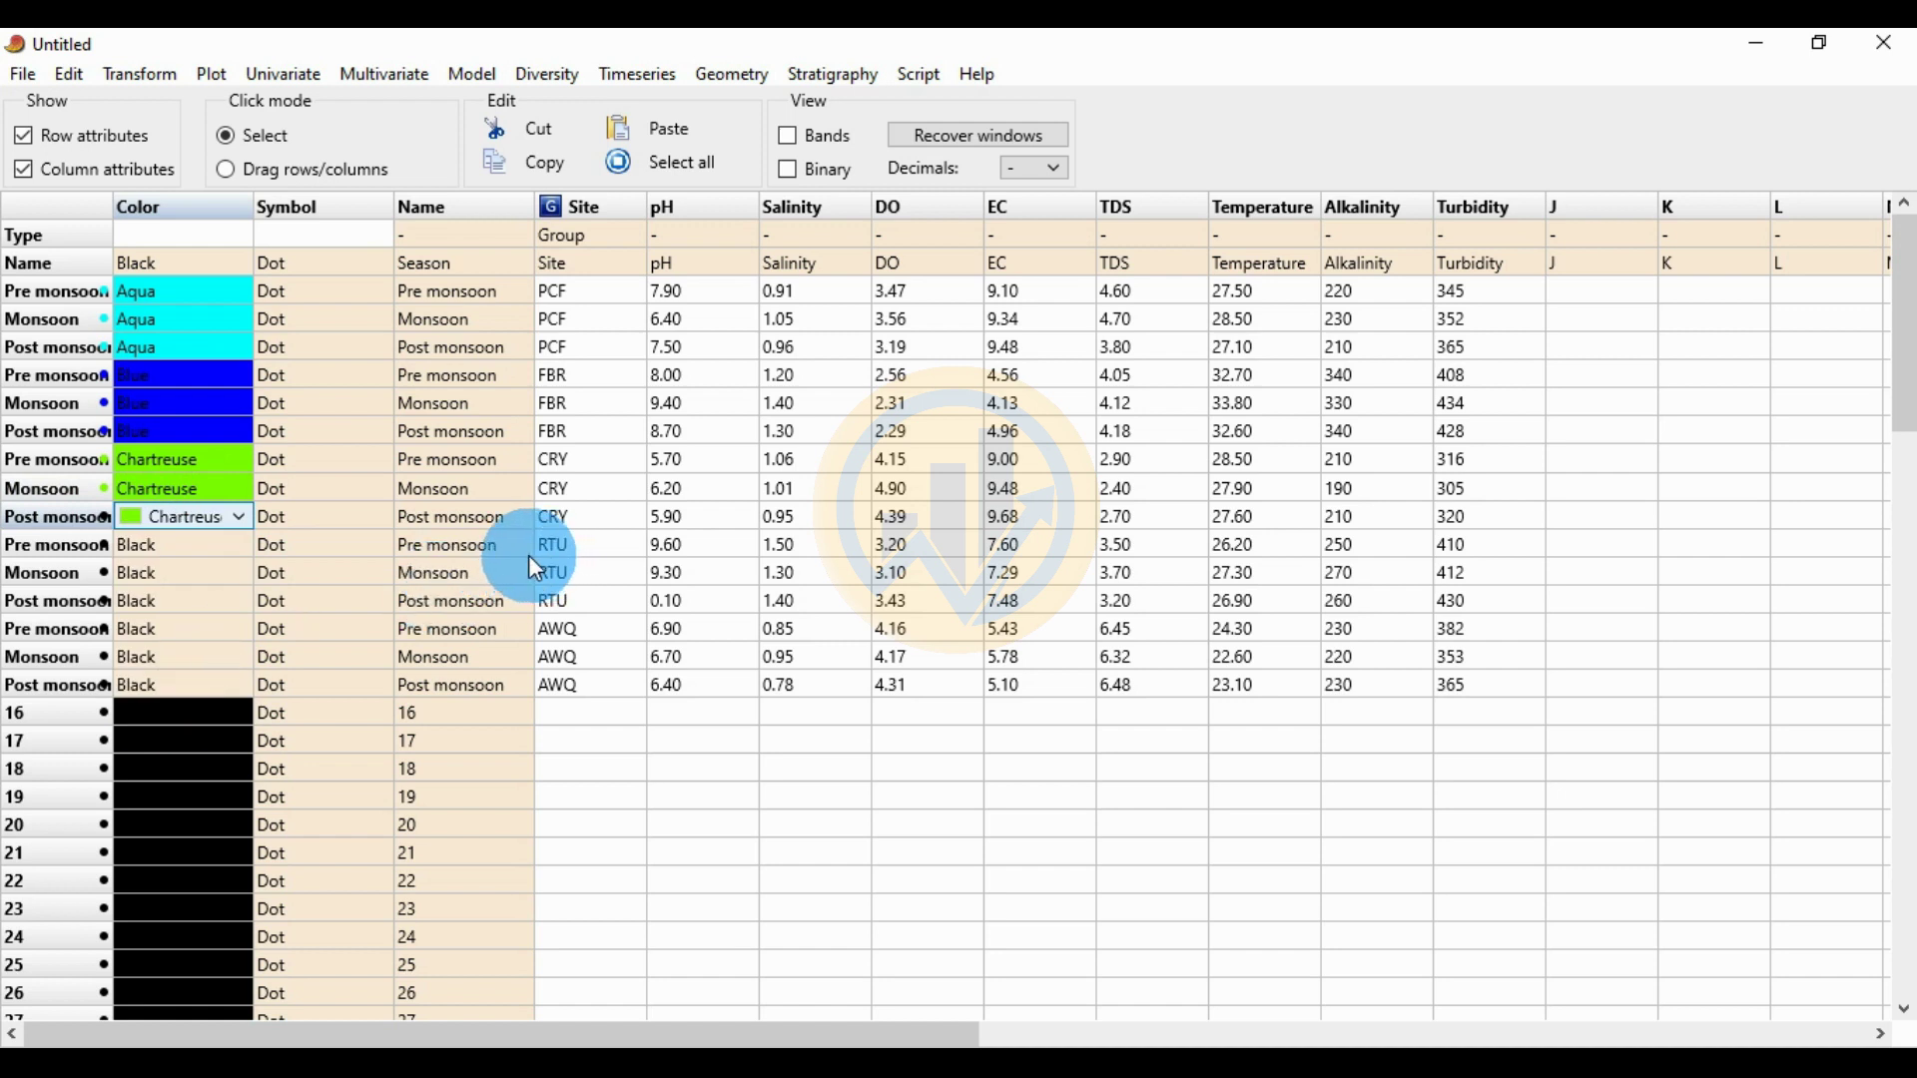
- Set the color of the three RTU site rows to Coral
left_click(162, 547)
left_click(161, 546)
scroll(176, 629, "down", 3)
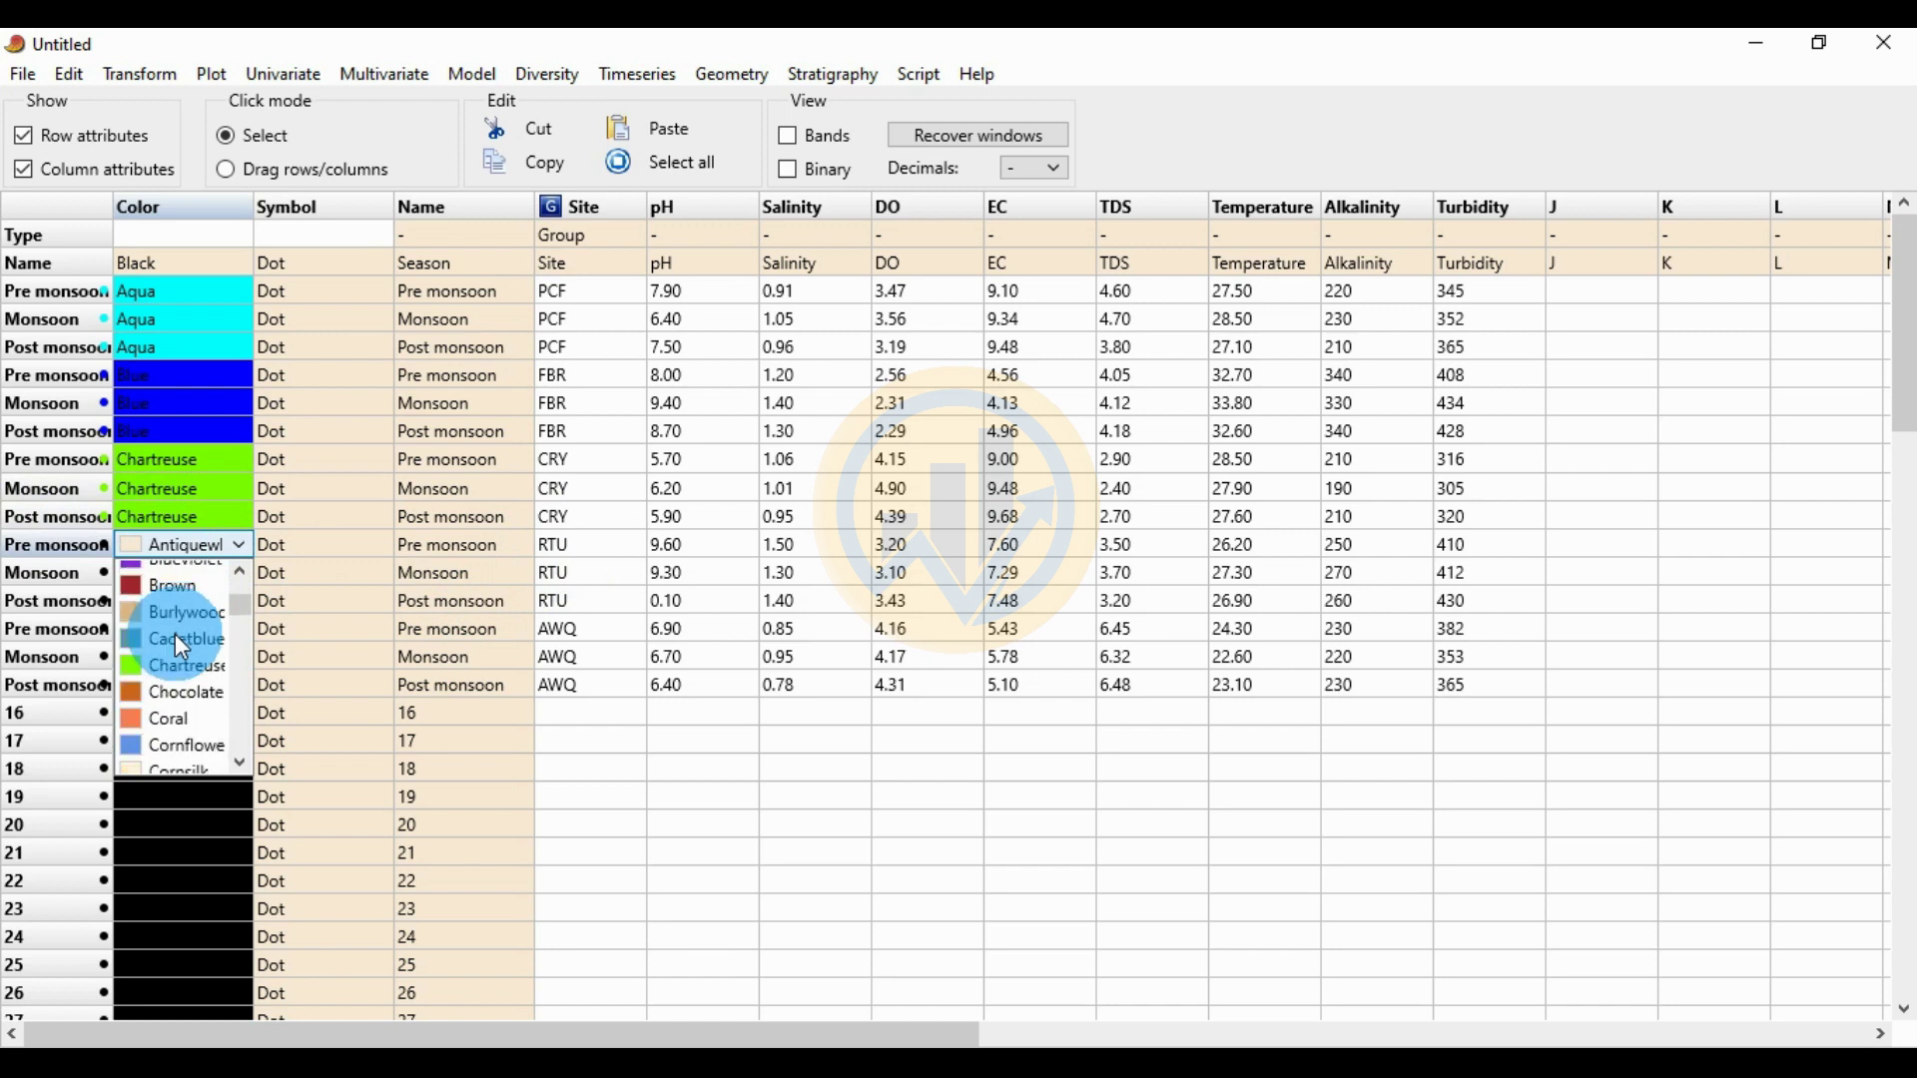
left_click(185, 720)
left_click(158, 575)
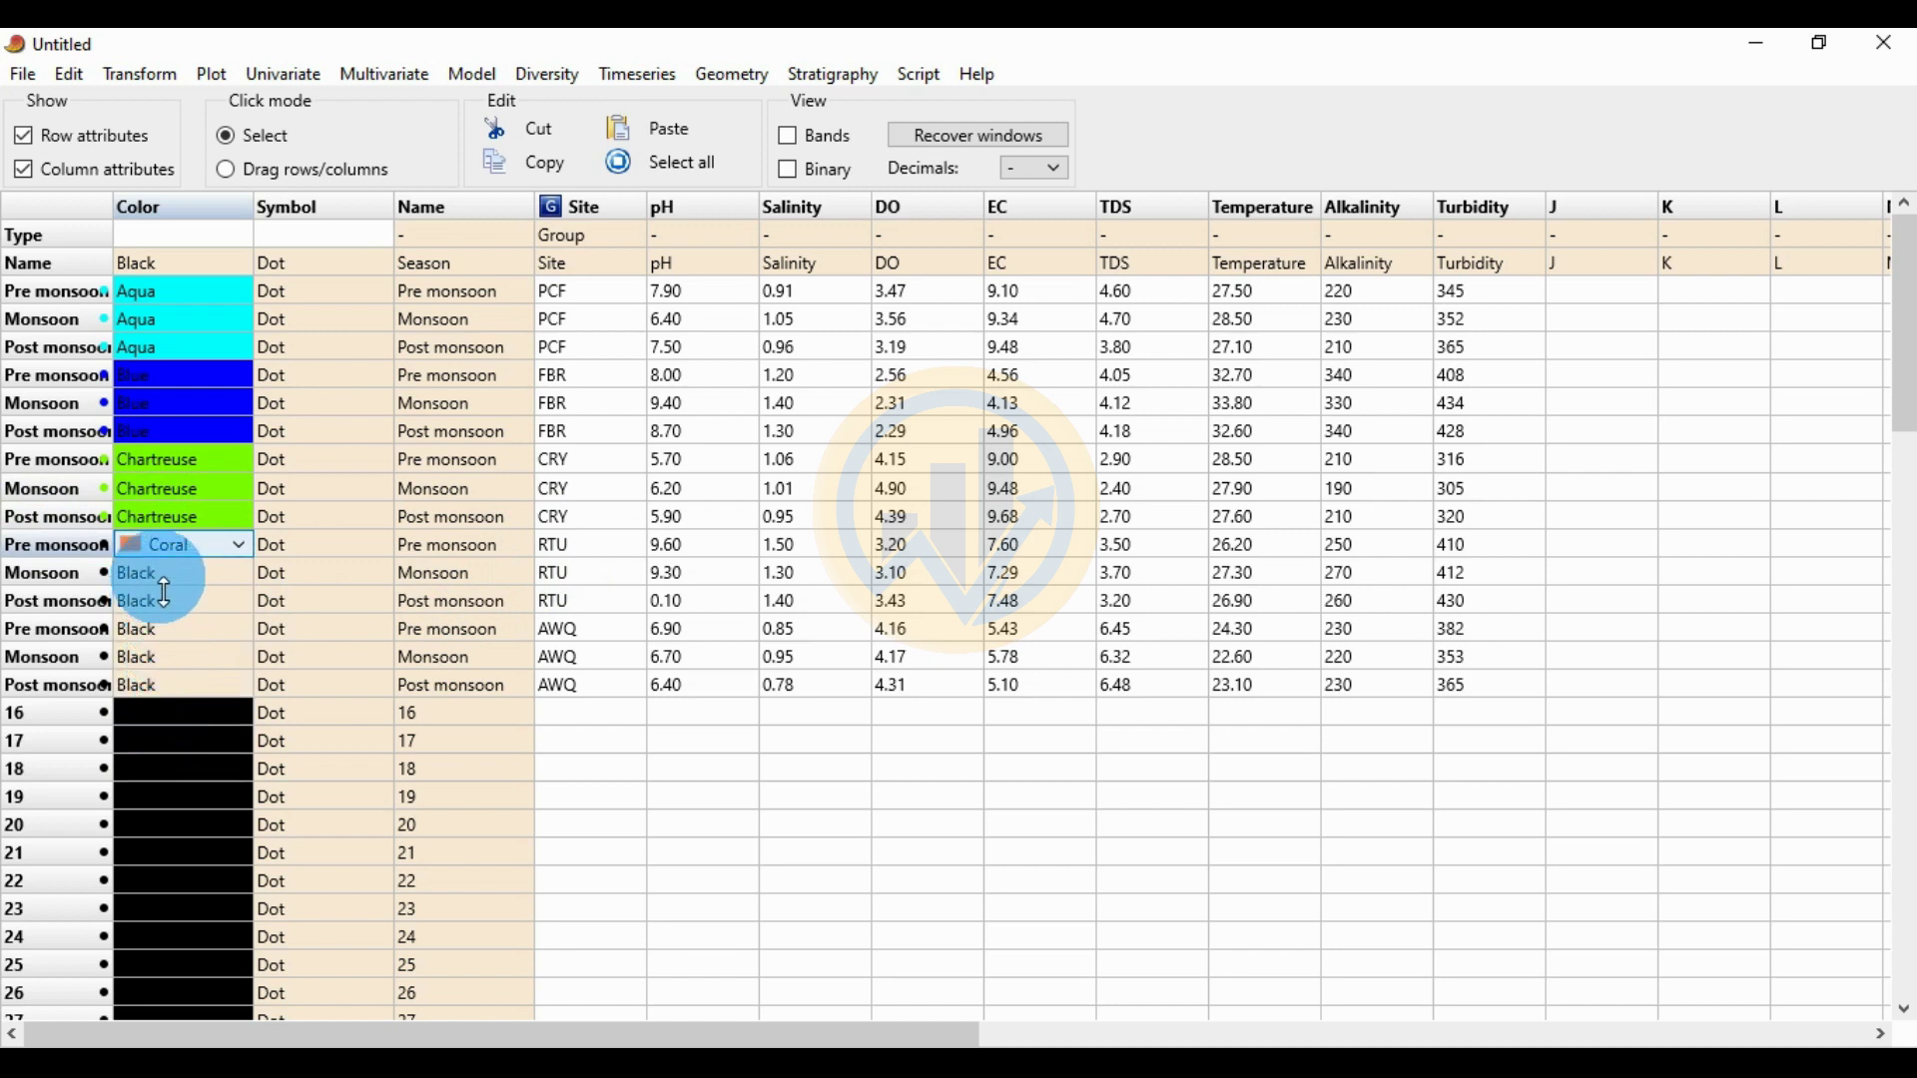
left_click(157, 576)
scroll(160, 659, "down", 3)
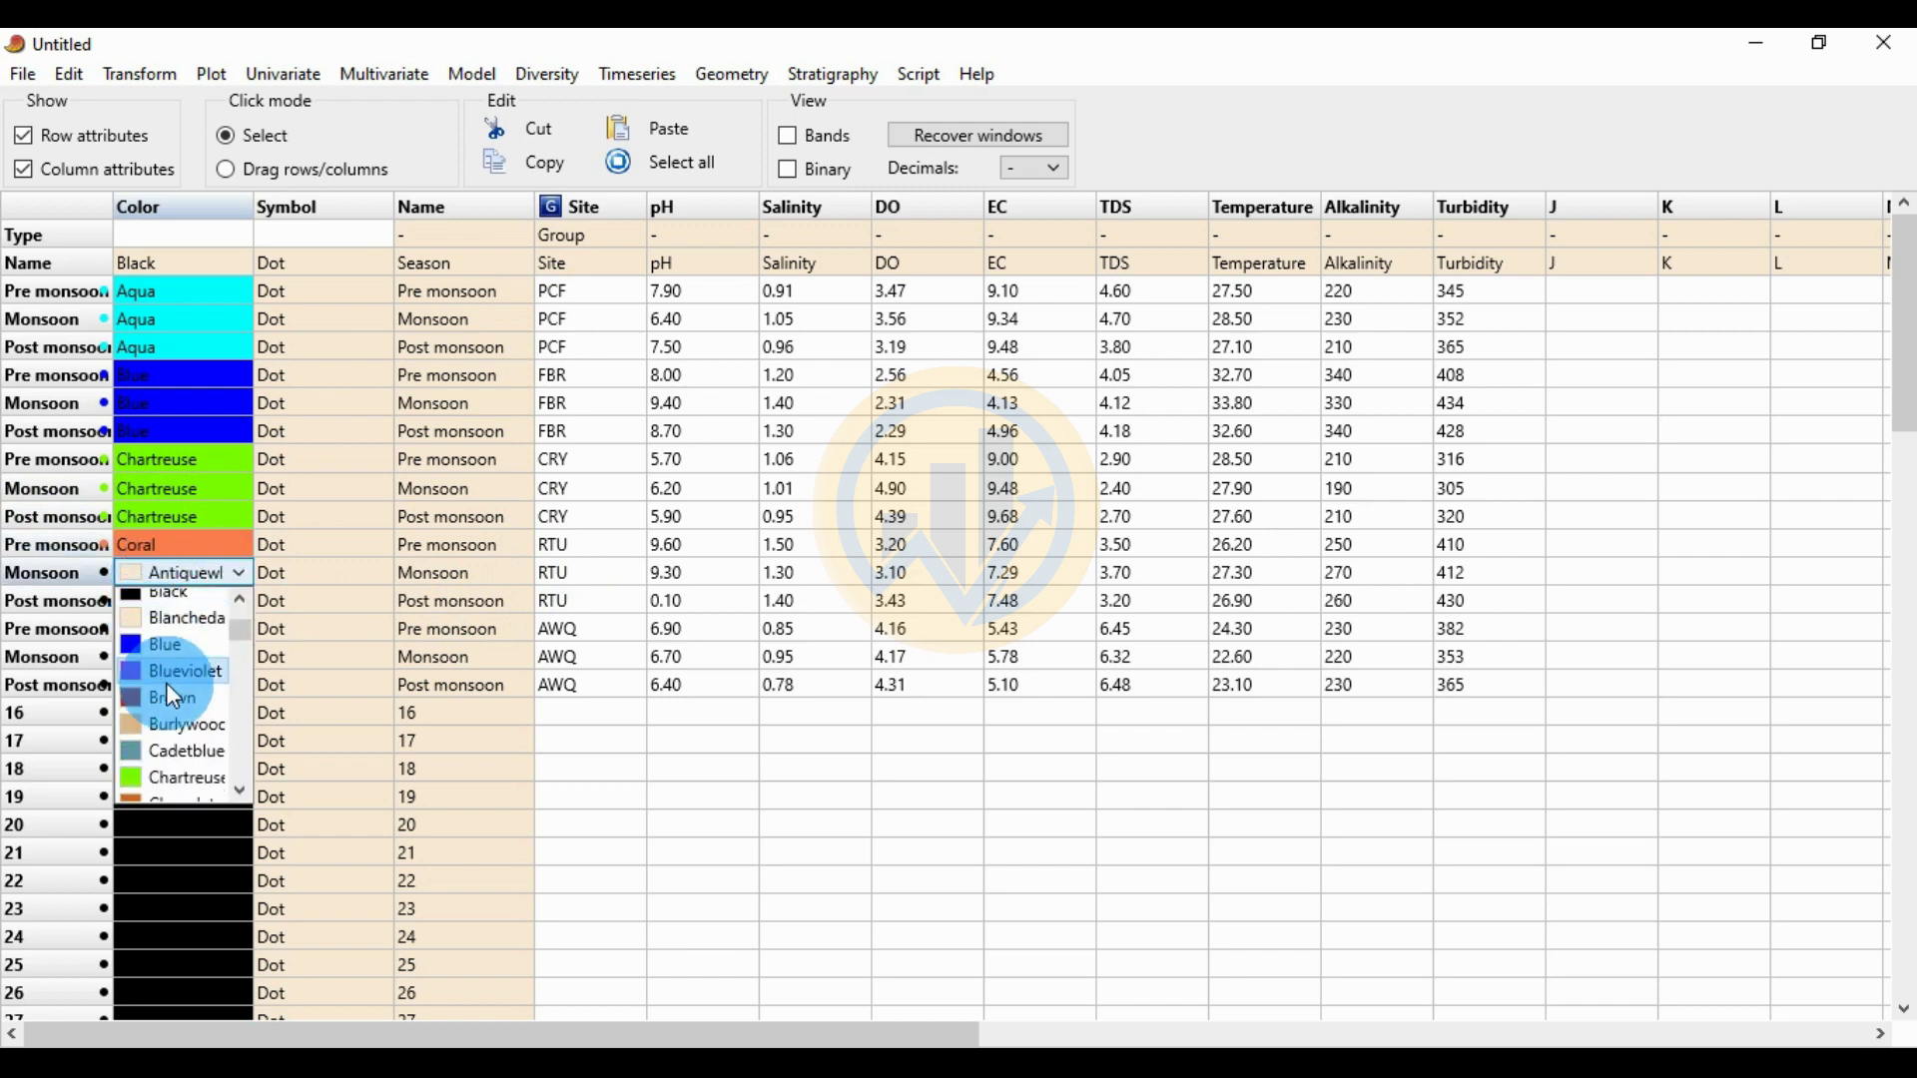
left_click(175, 750)
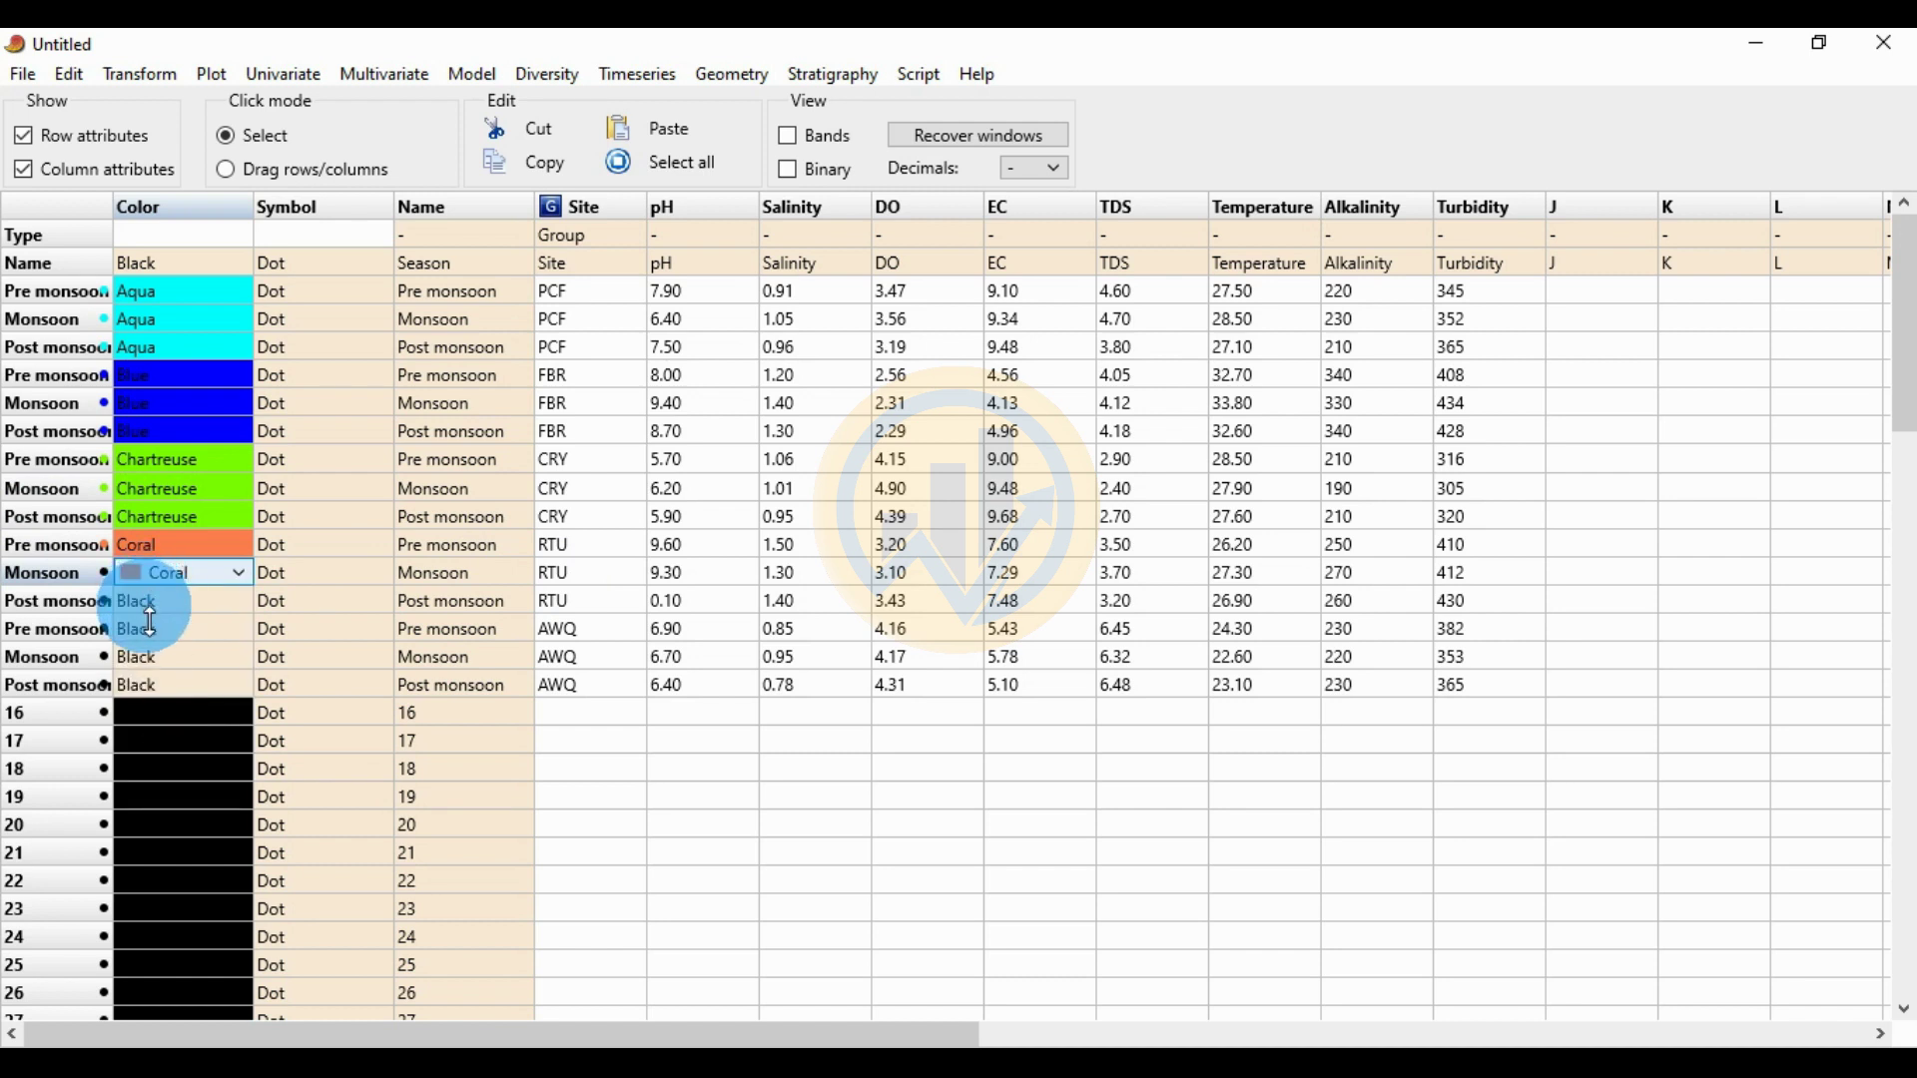
left_click(145, 598)
left_click(146, 597)
scroll(165, 698, "down", 3)
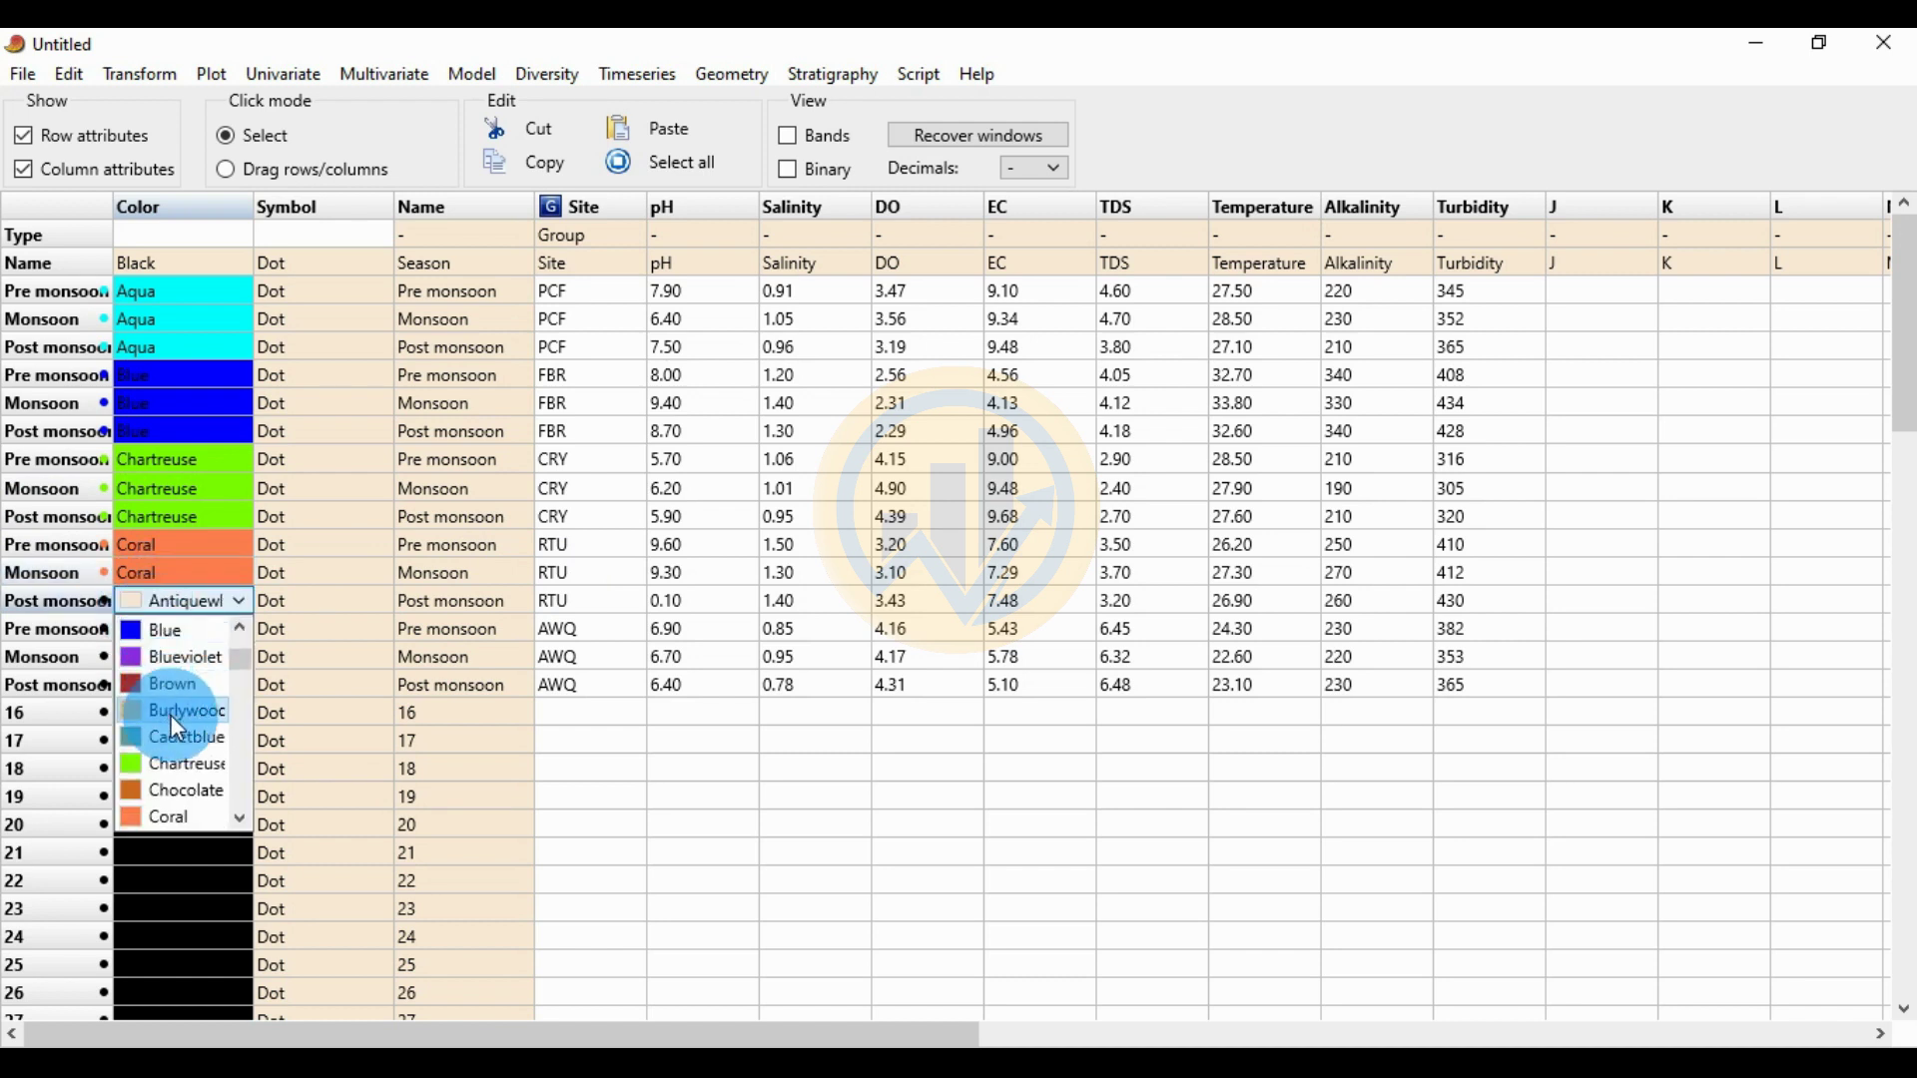
left_click(189, 816)
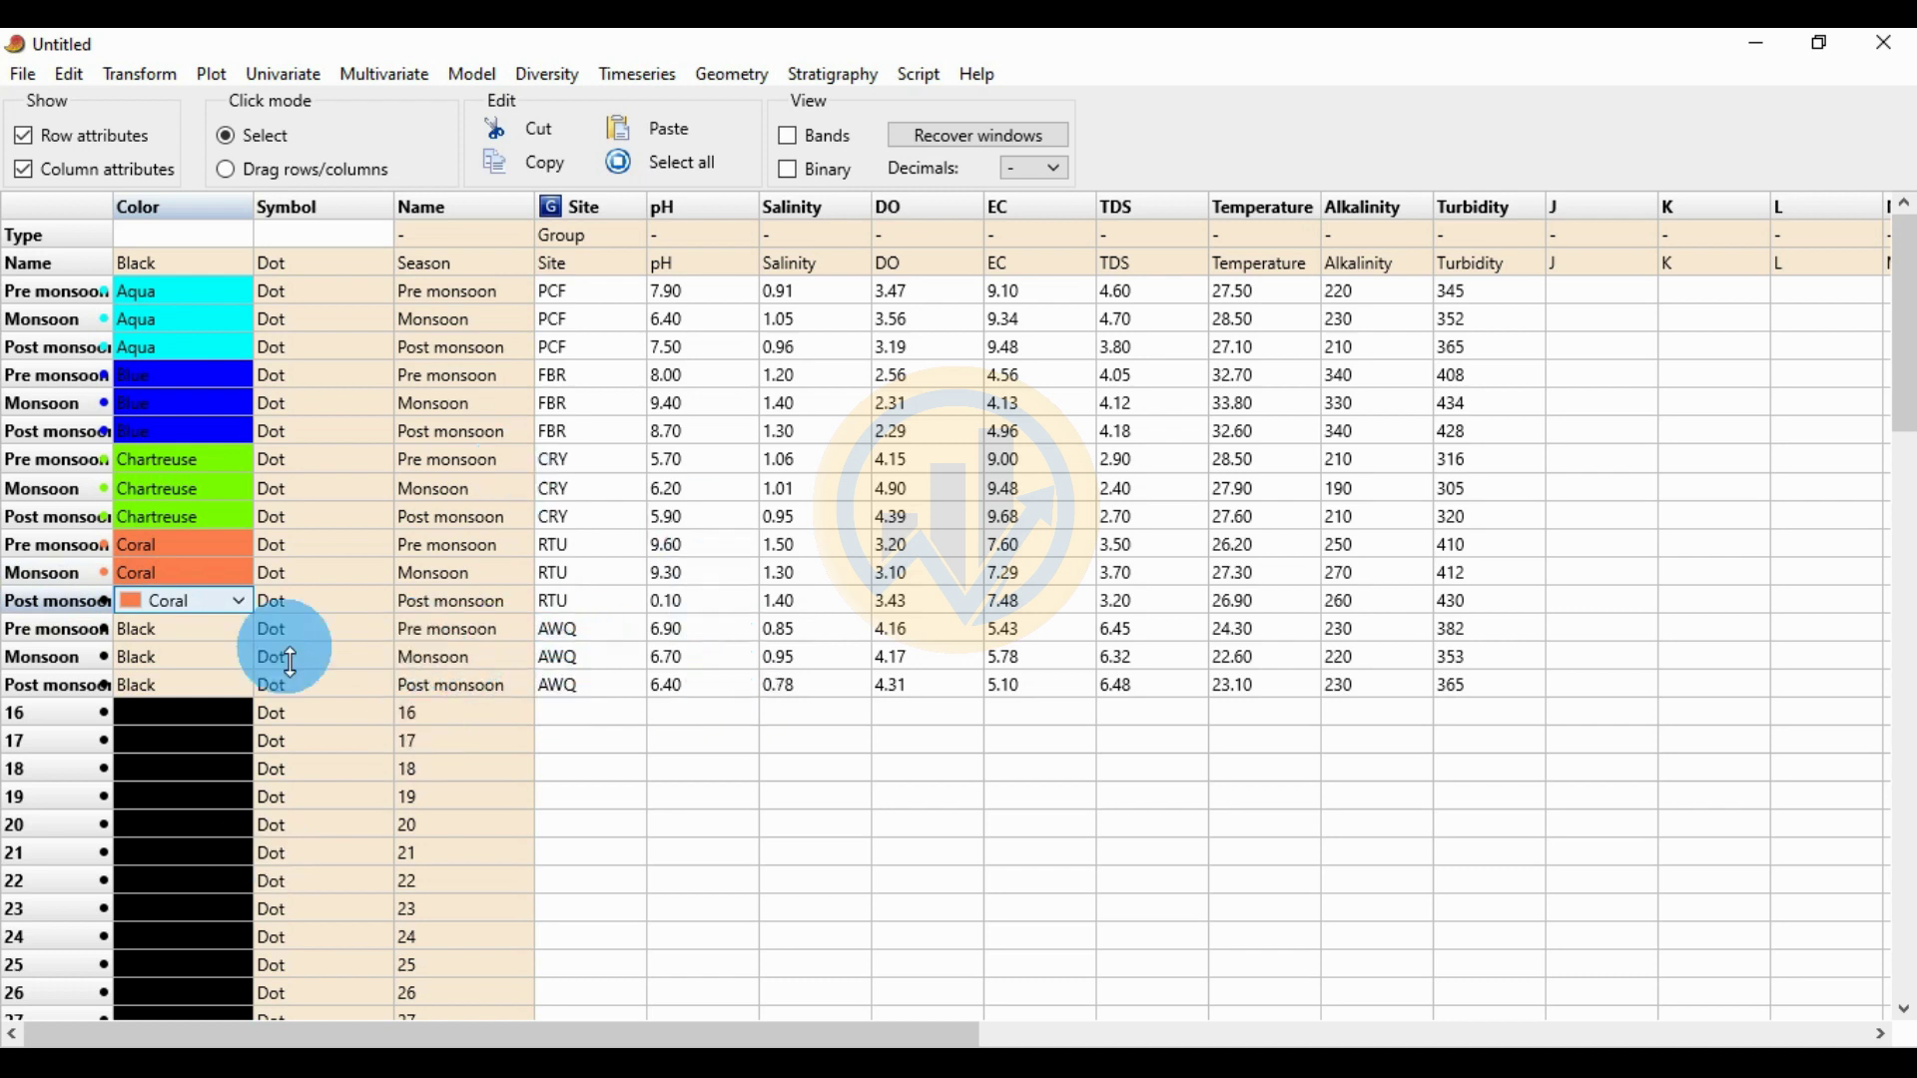
- Set the color of the three AWQ site rows to Darkcyan
left_click(146, 628)
left_click(148, 628)
scroll(157, 727, "down", 5)
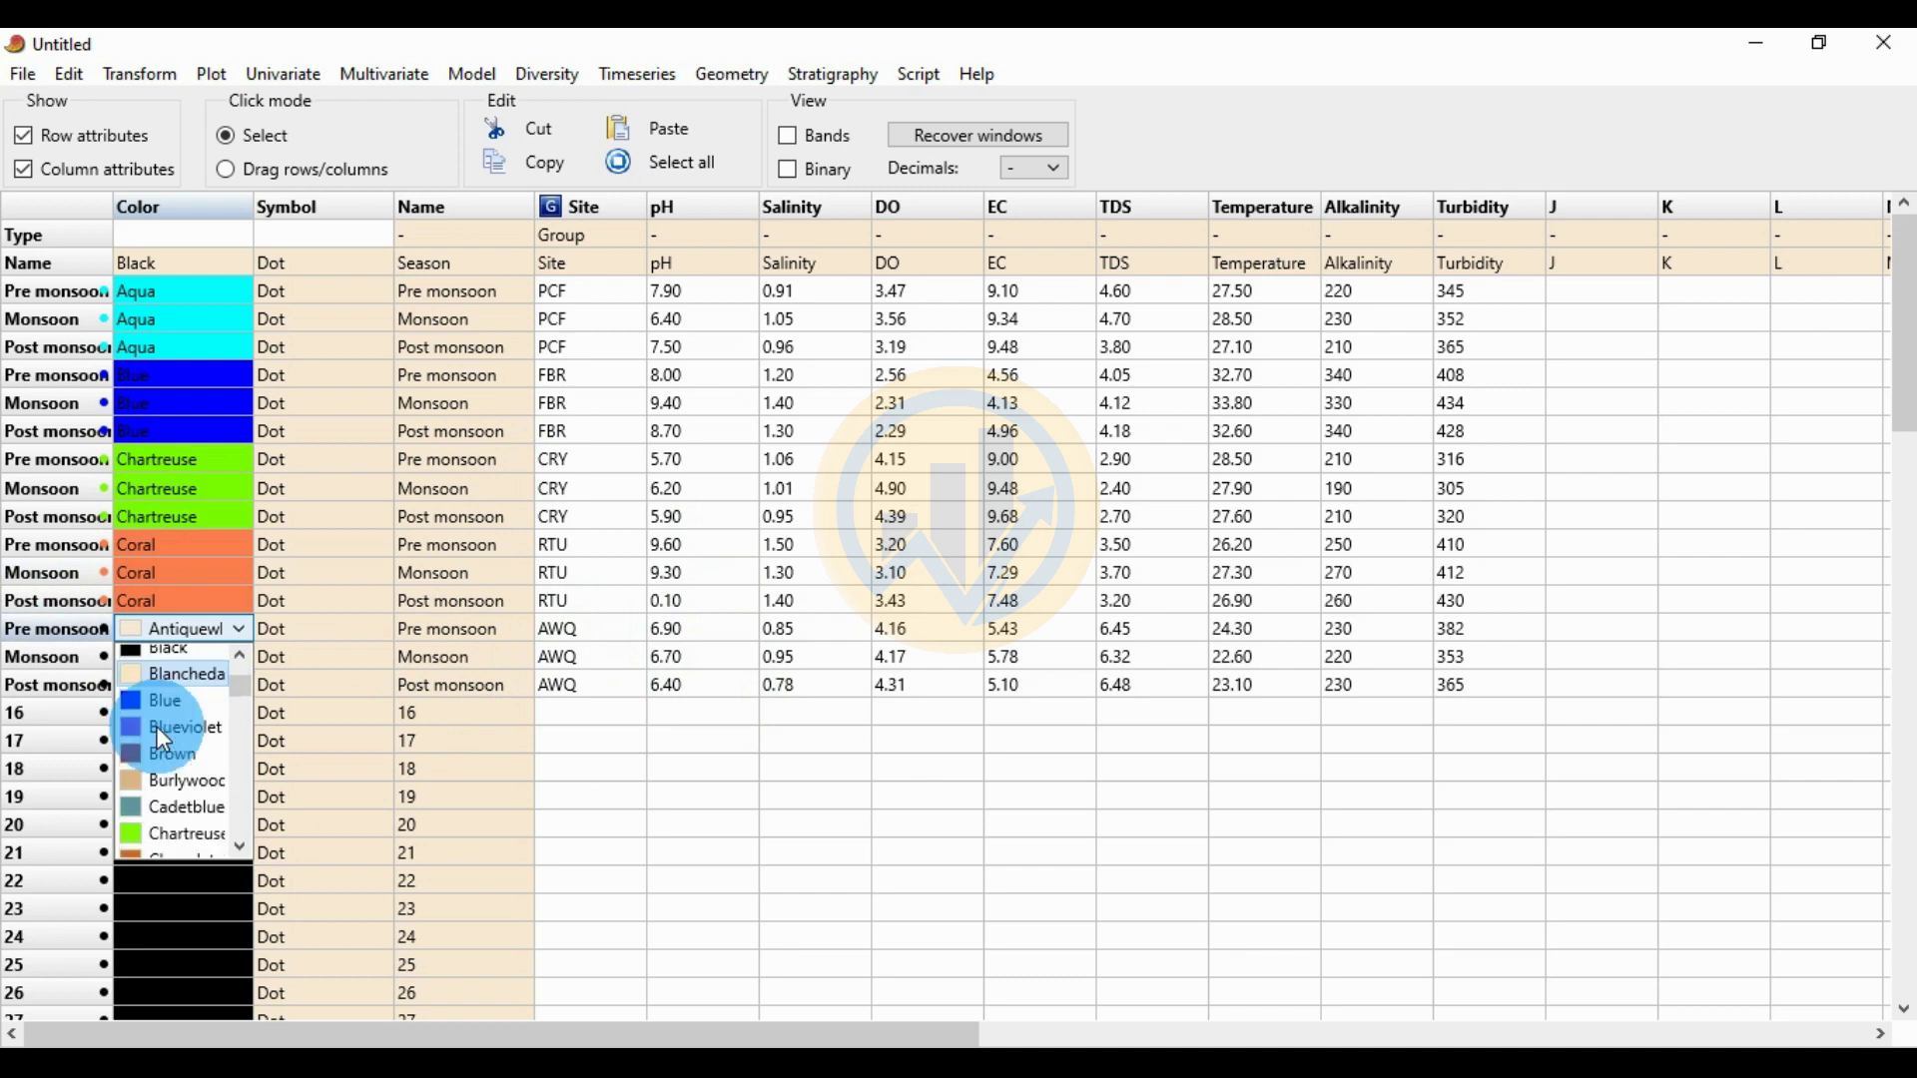
scroll(156, 738, "down", 2)
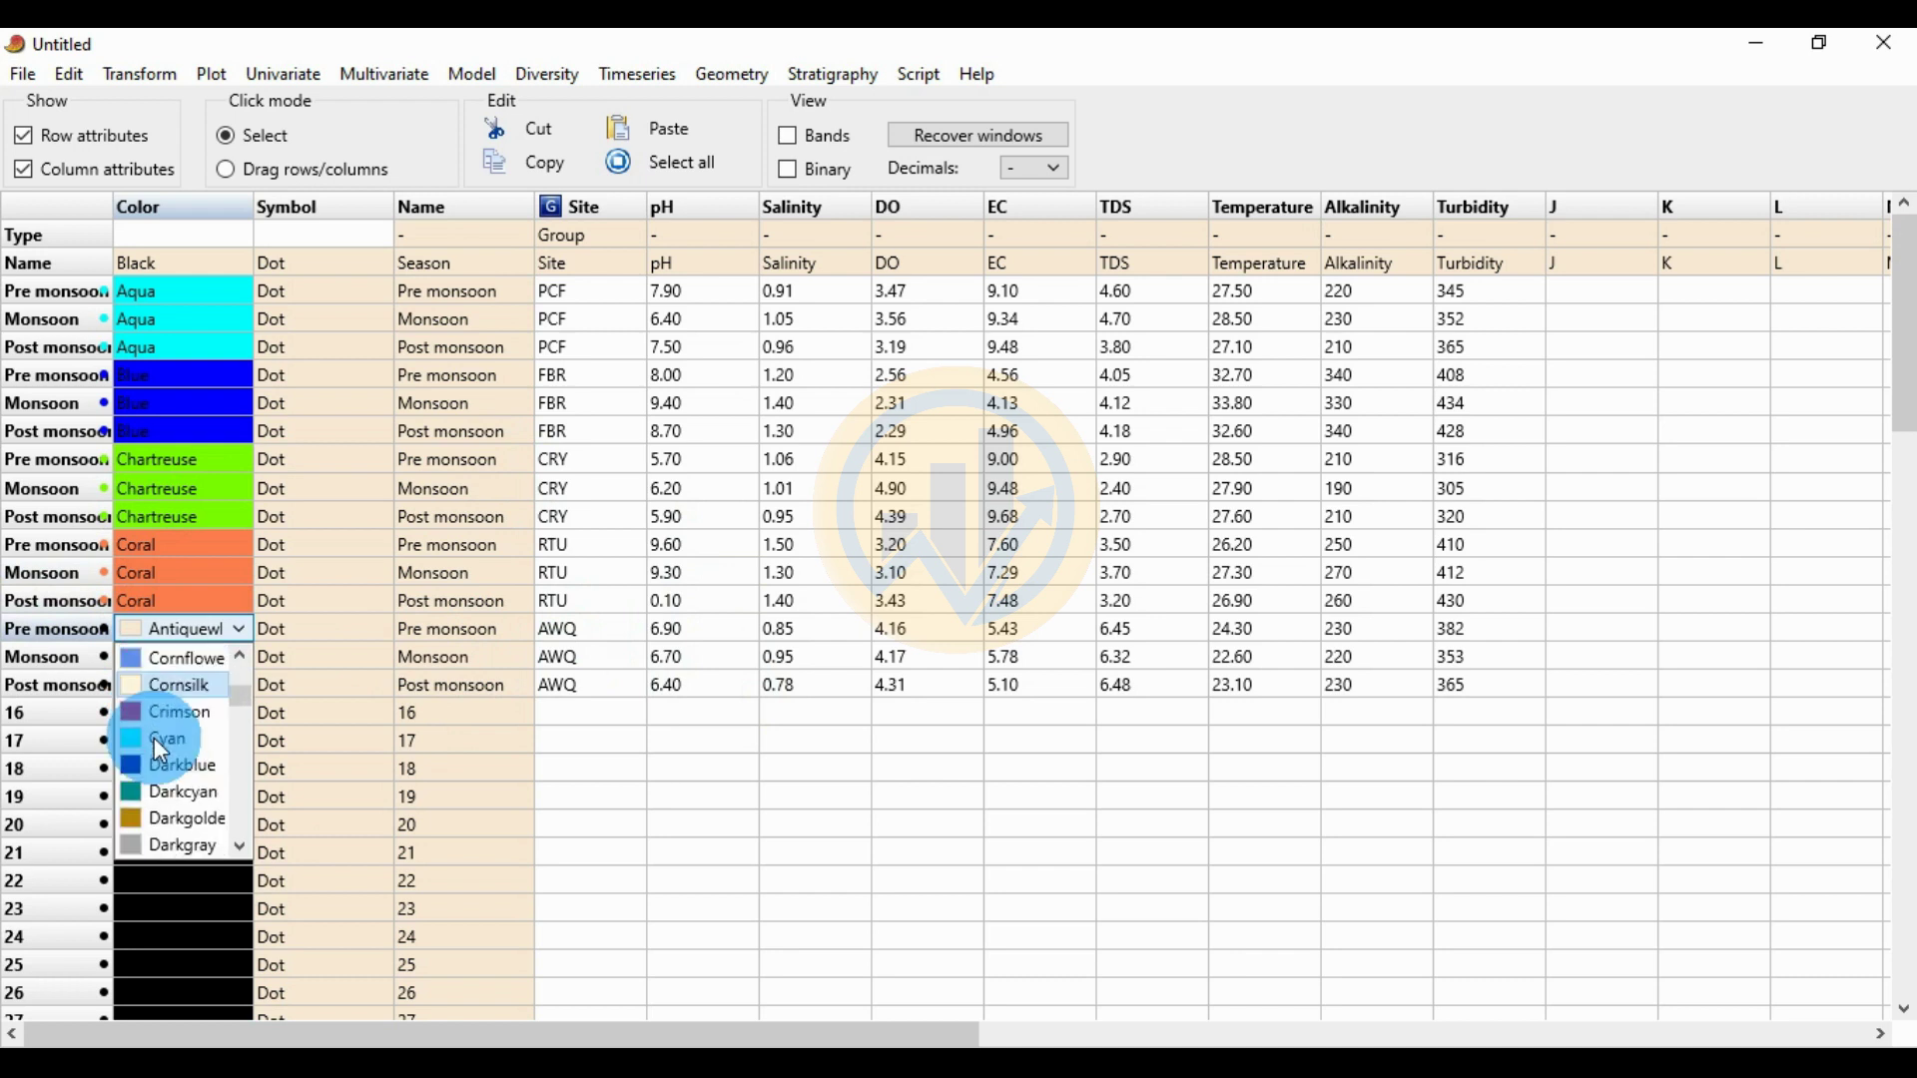
left_click(179, 761)
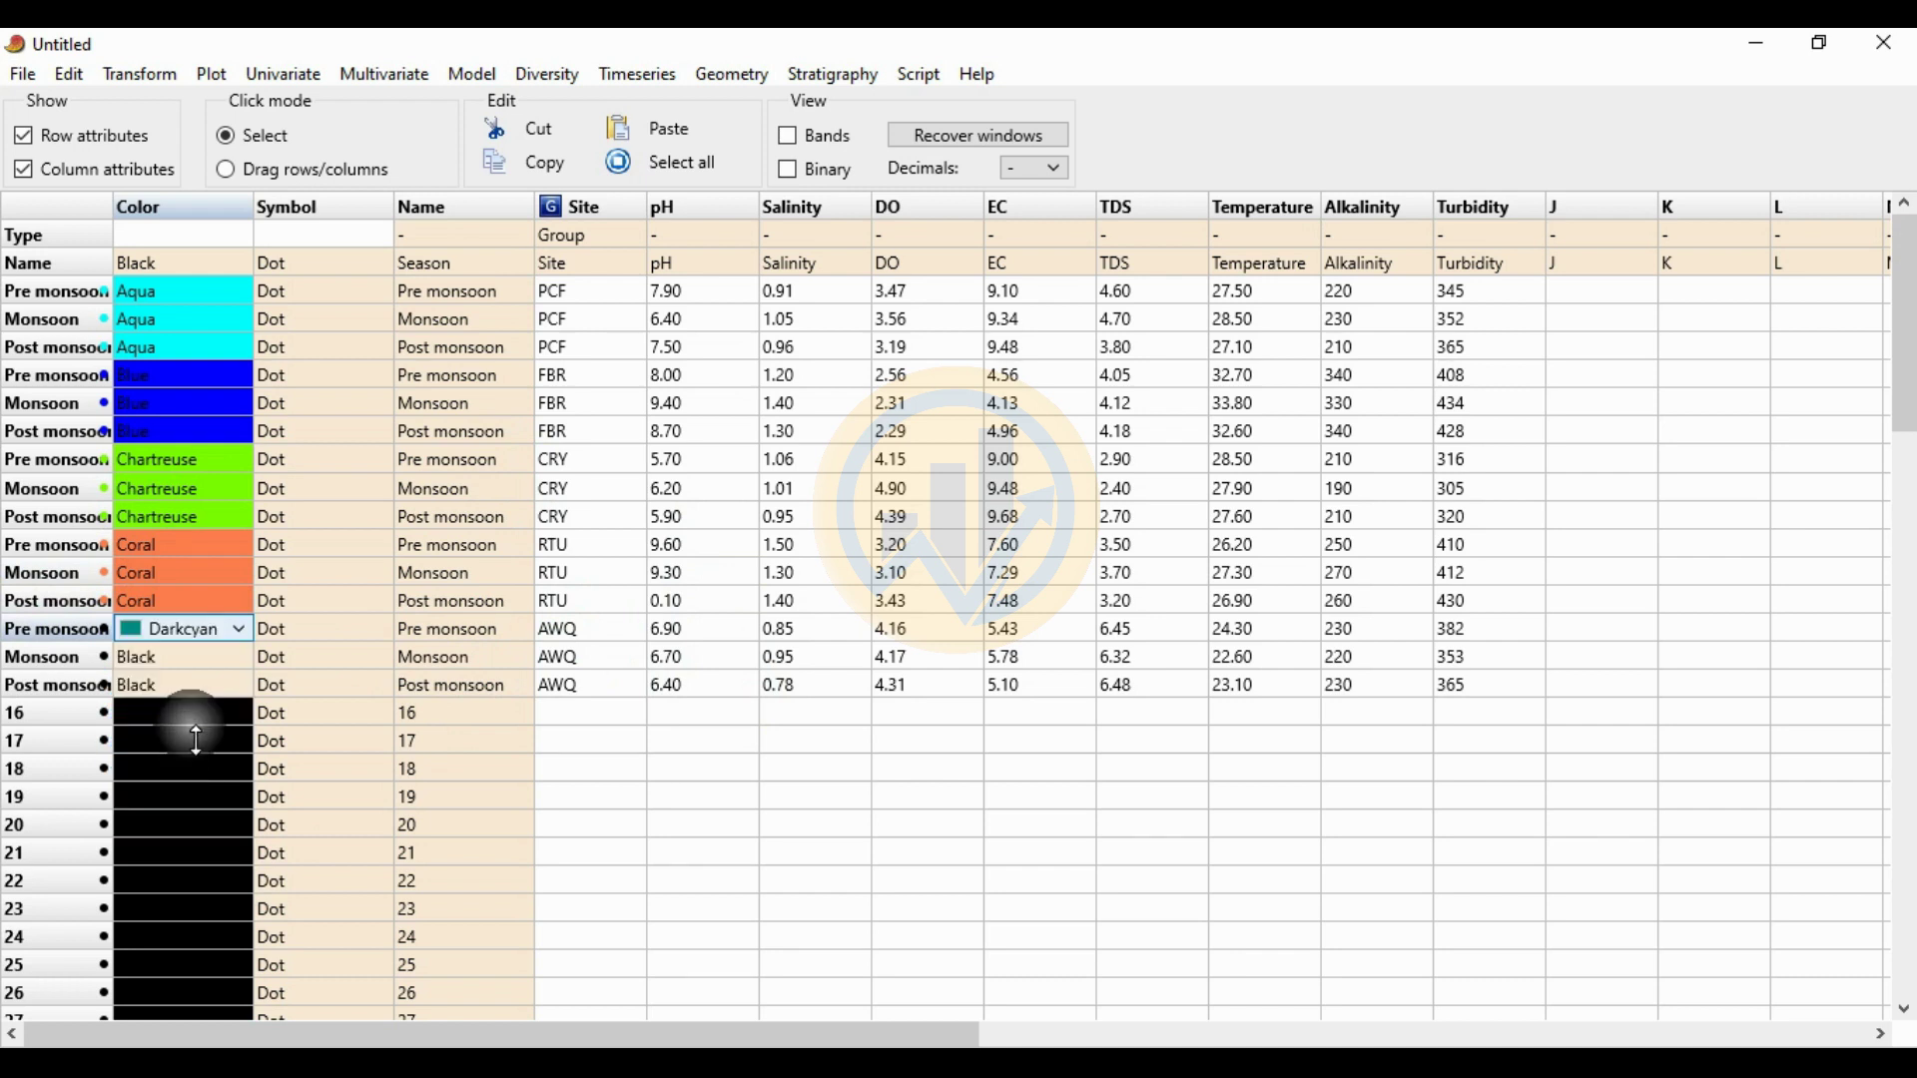
left_click(187, 655)
left_click(182, 655)
scroll(169, 793, "down", 6)
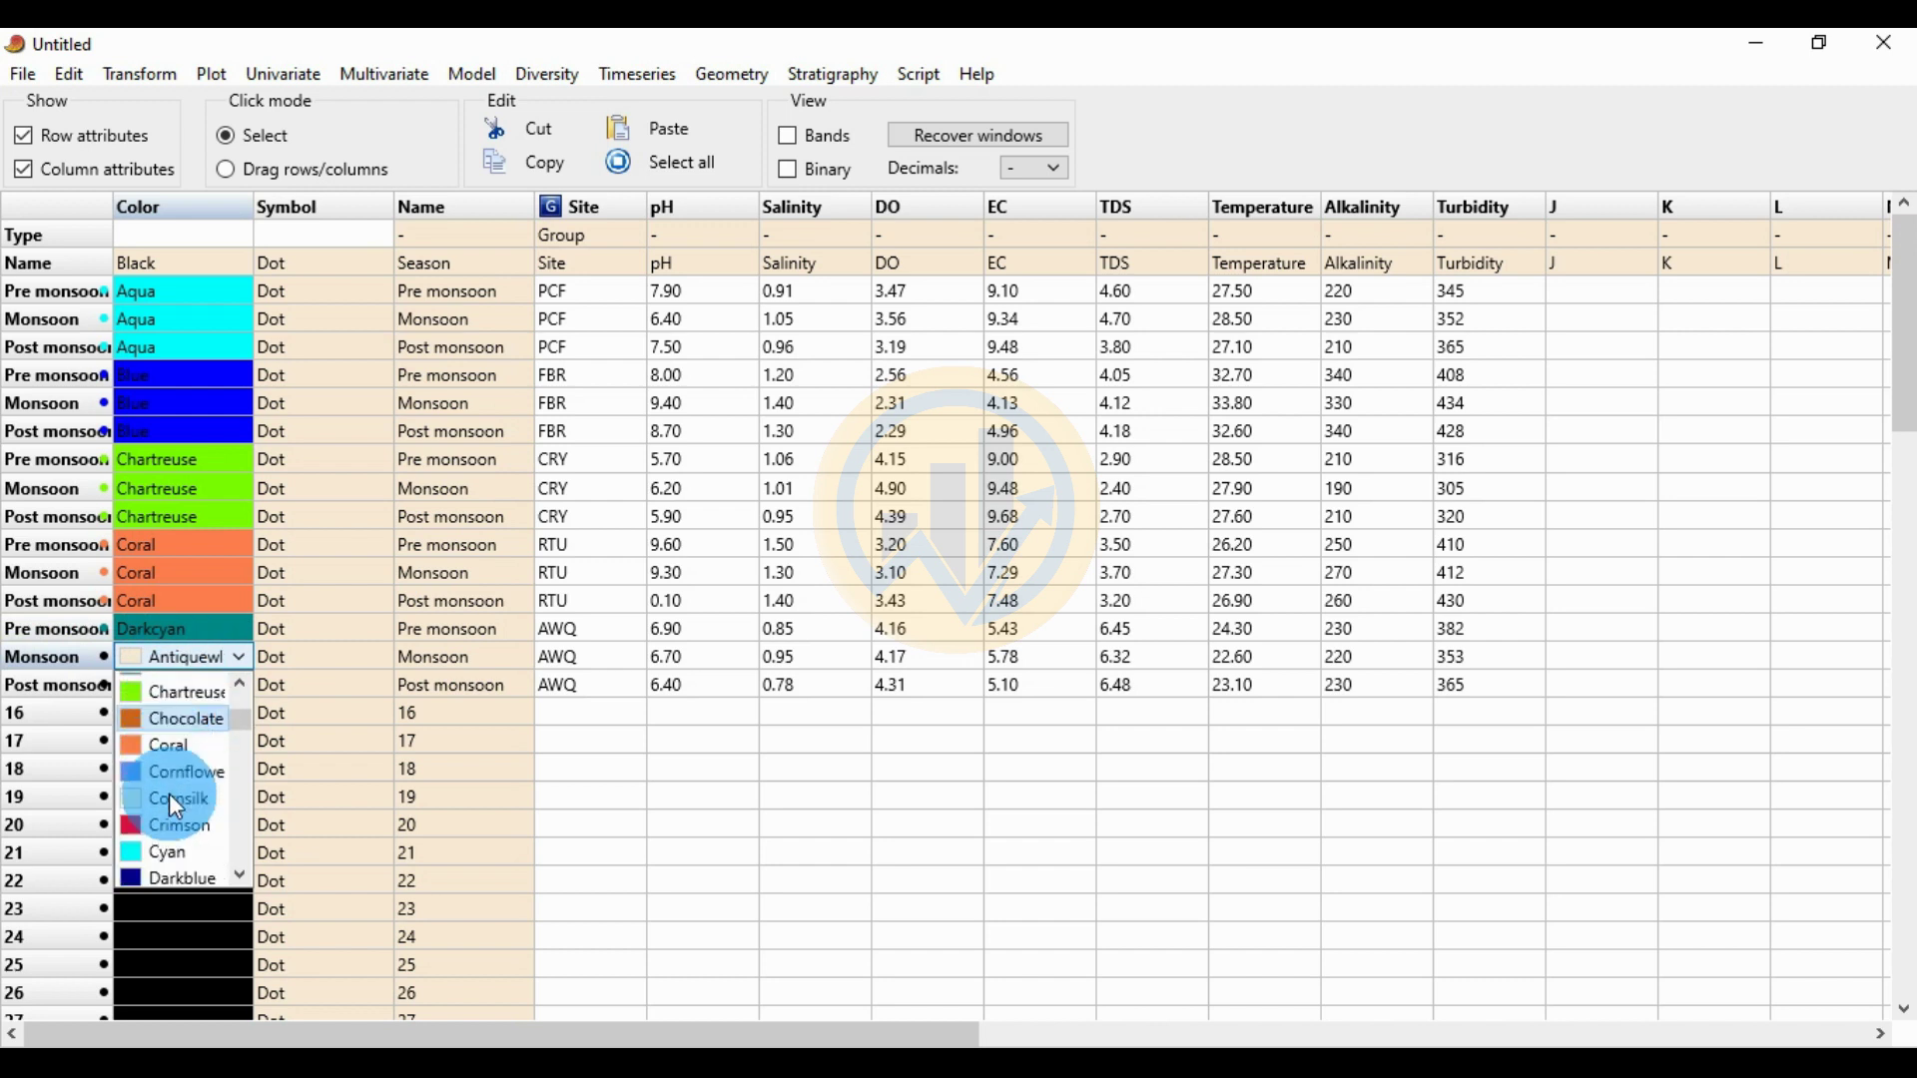
left_click(194, 816)
left_click(166, 685)
left_click(170, 683)
left_click(170, 683)
scroll(167, 821, "down", 3)
scroll(167, 822, "down", 2)
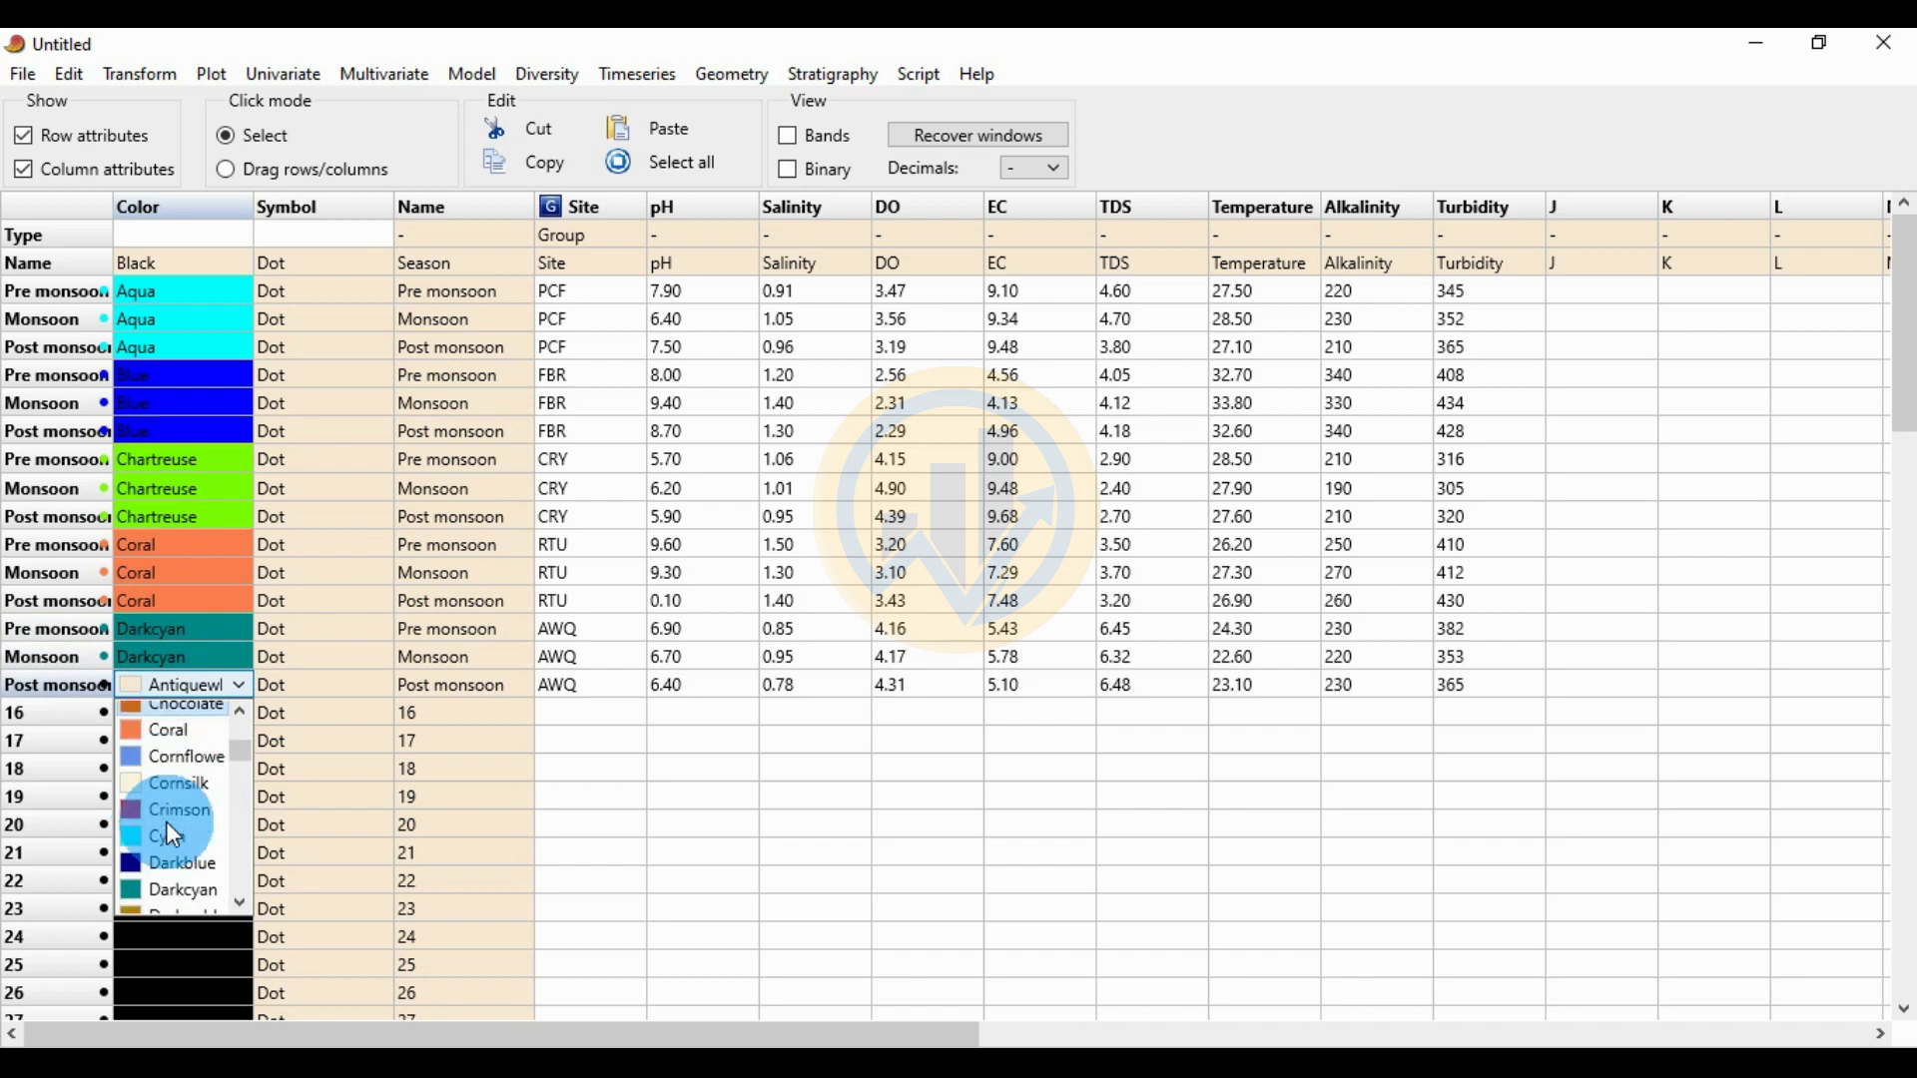
left_click(176, 892)
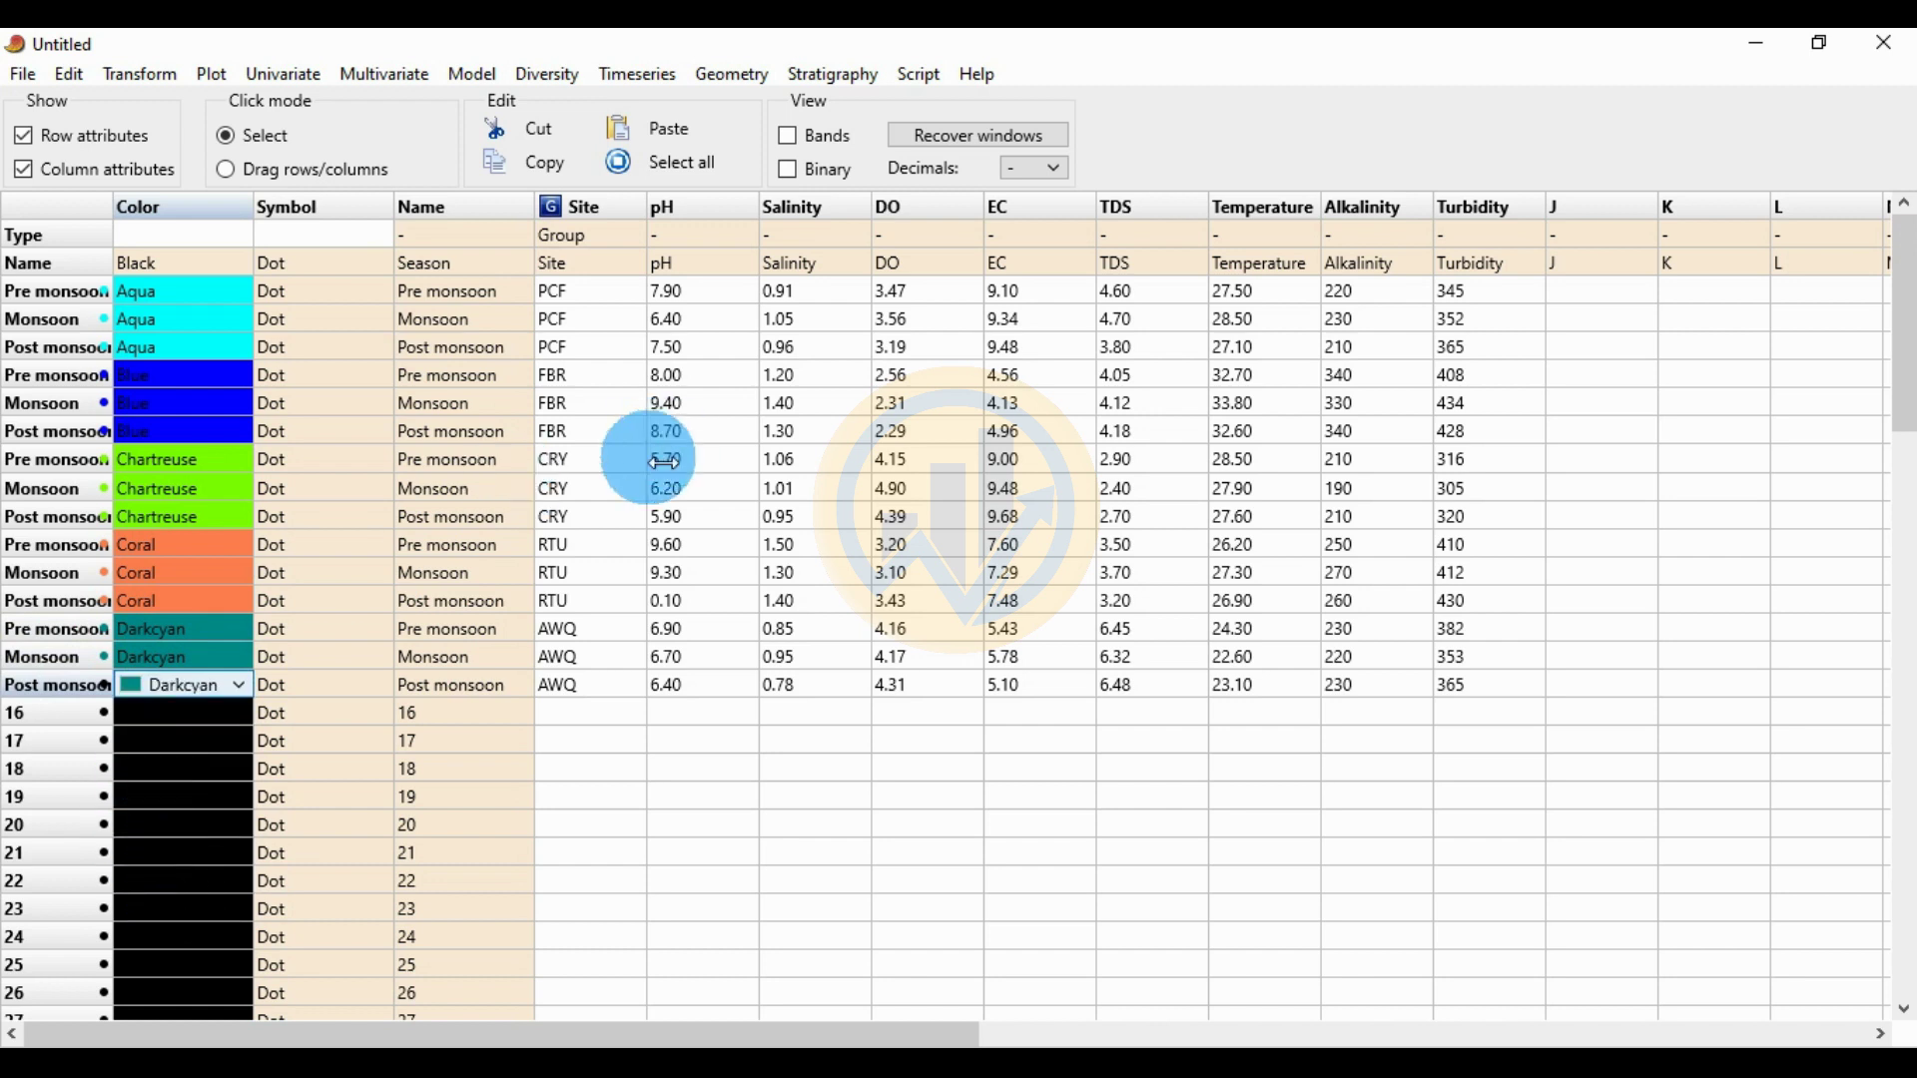
- Hide the row and column attributes, and run a principal components analysis (PCA) on the entire sheet in a maximized window
left_click(25, 168)
left_click(25, 140)
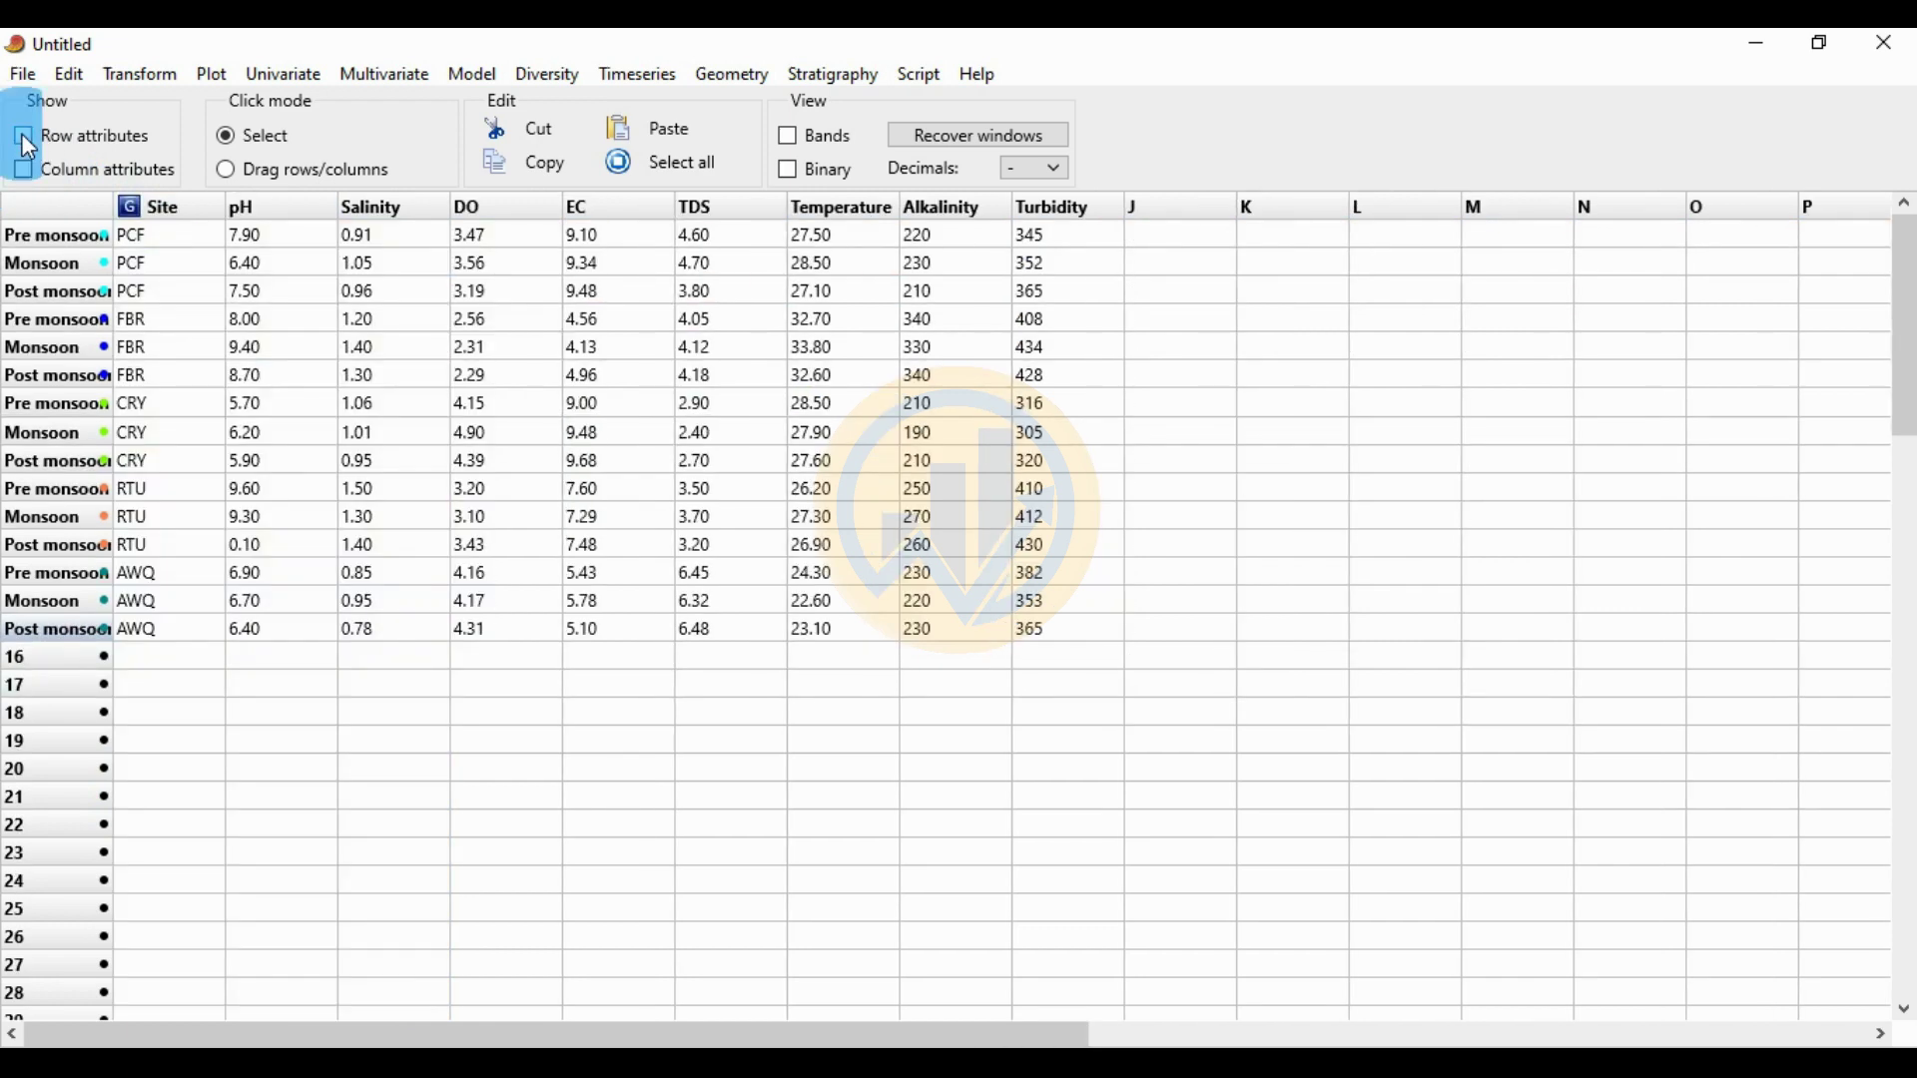
left_click(702, 238)
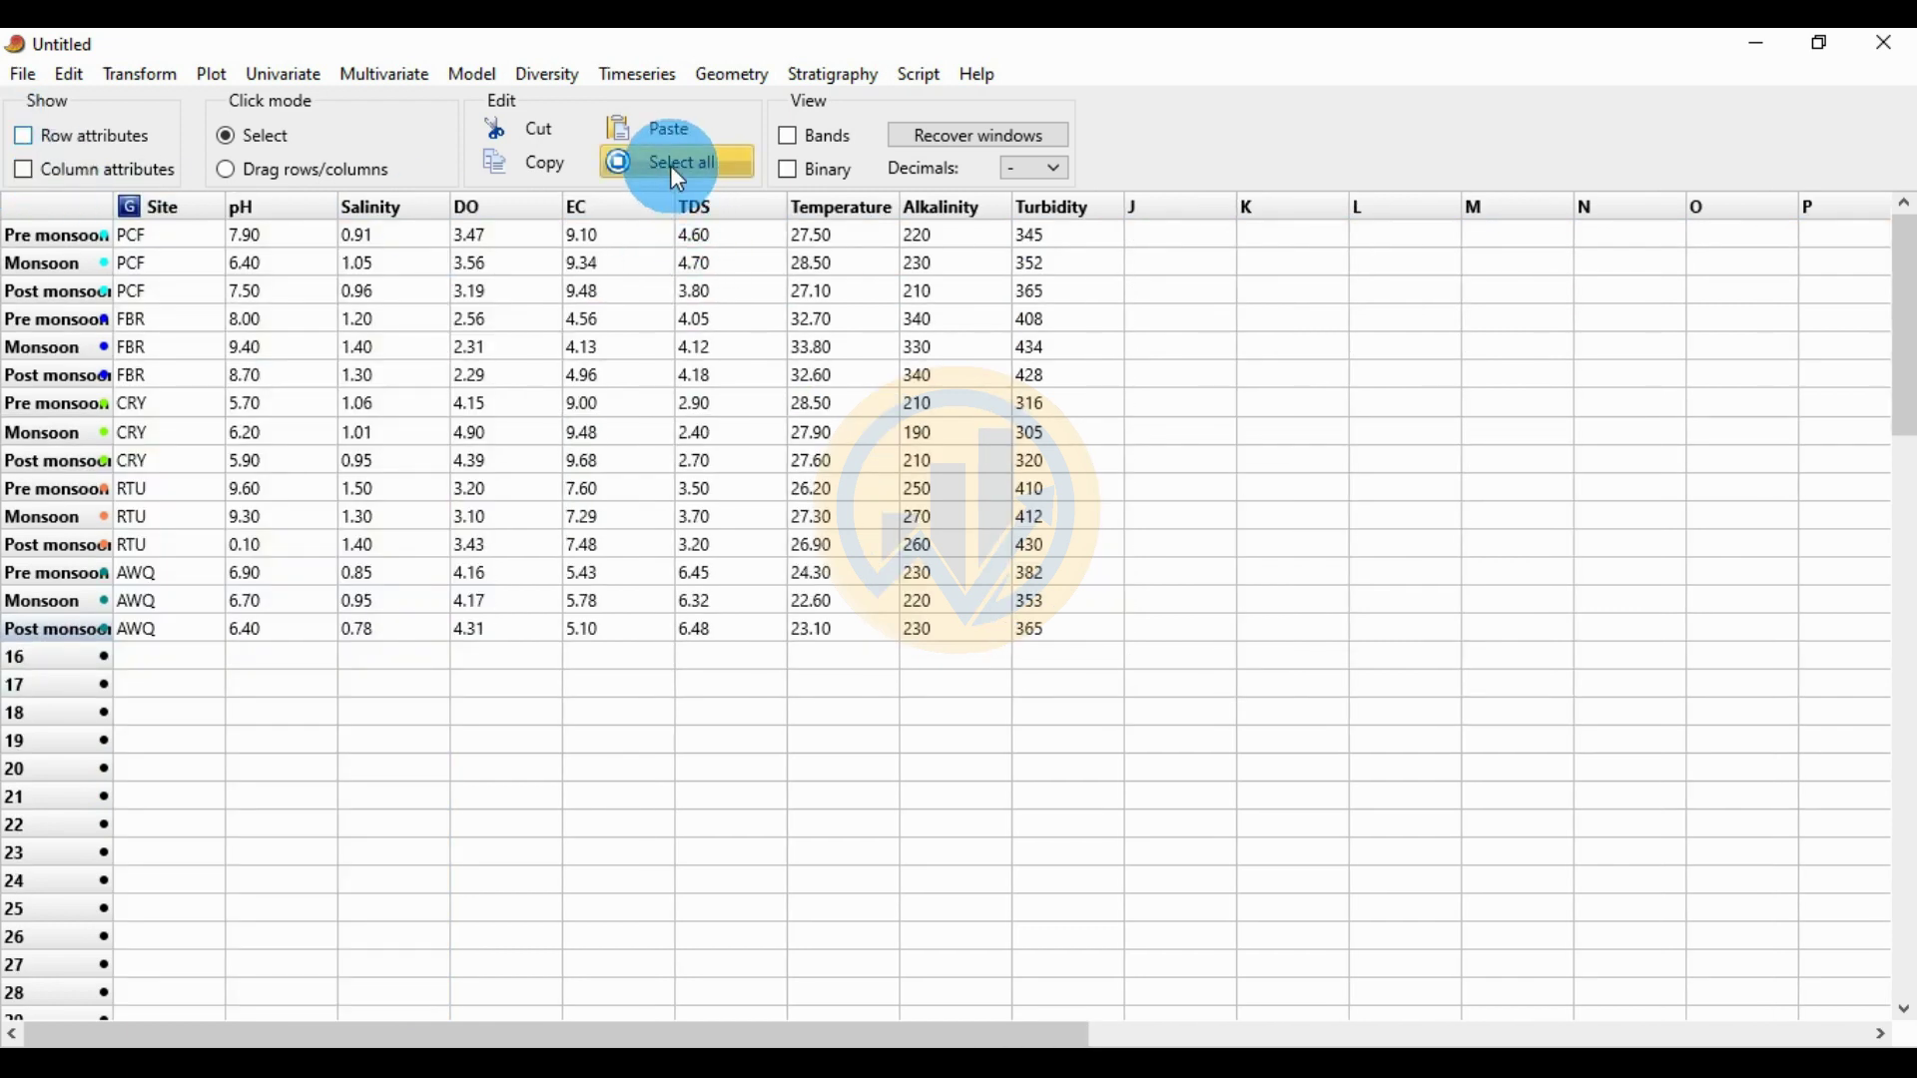
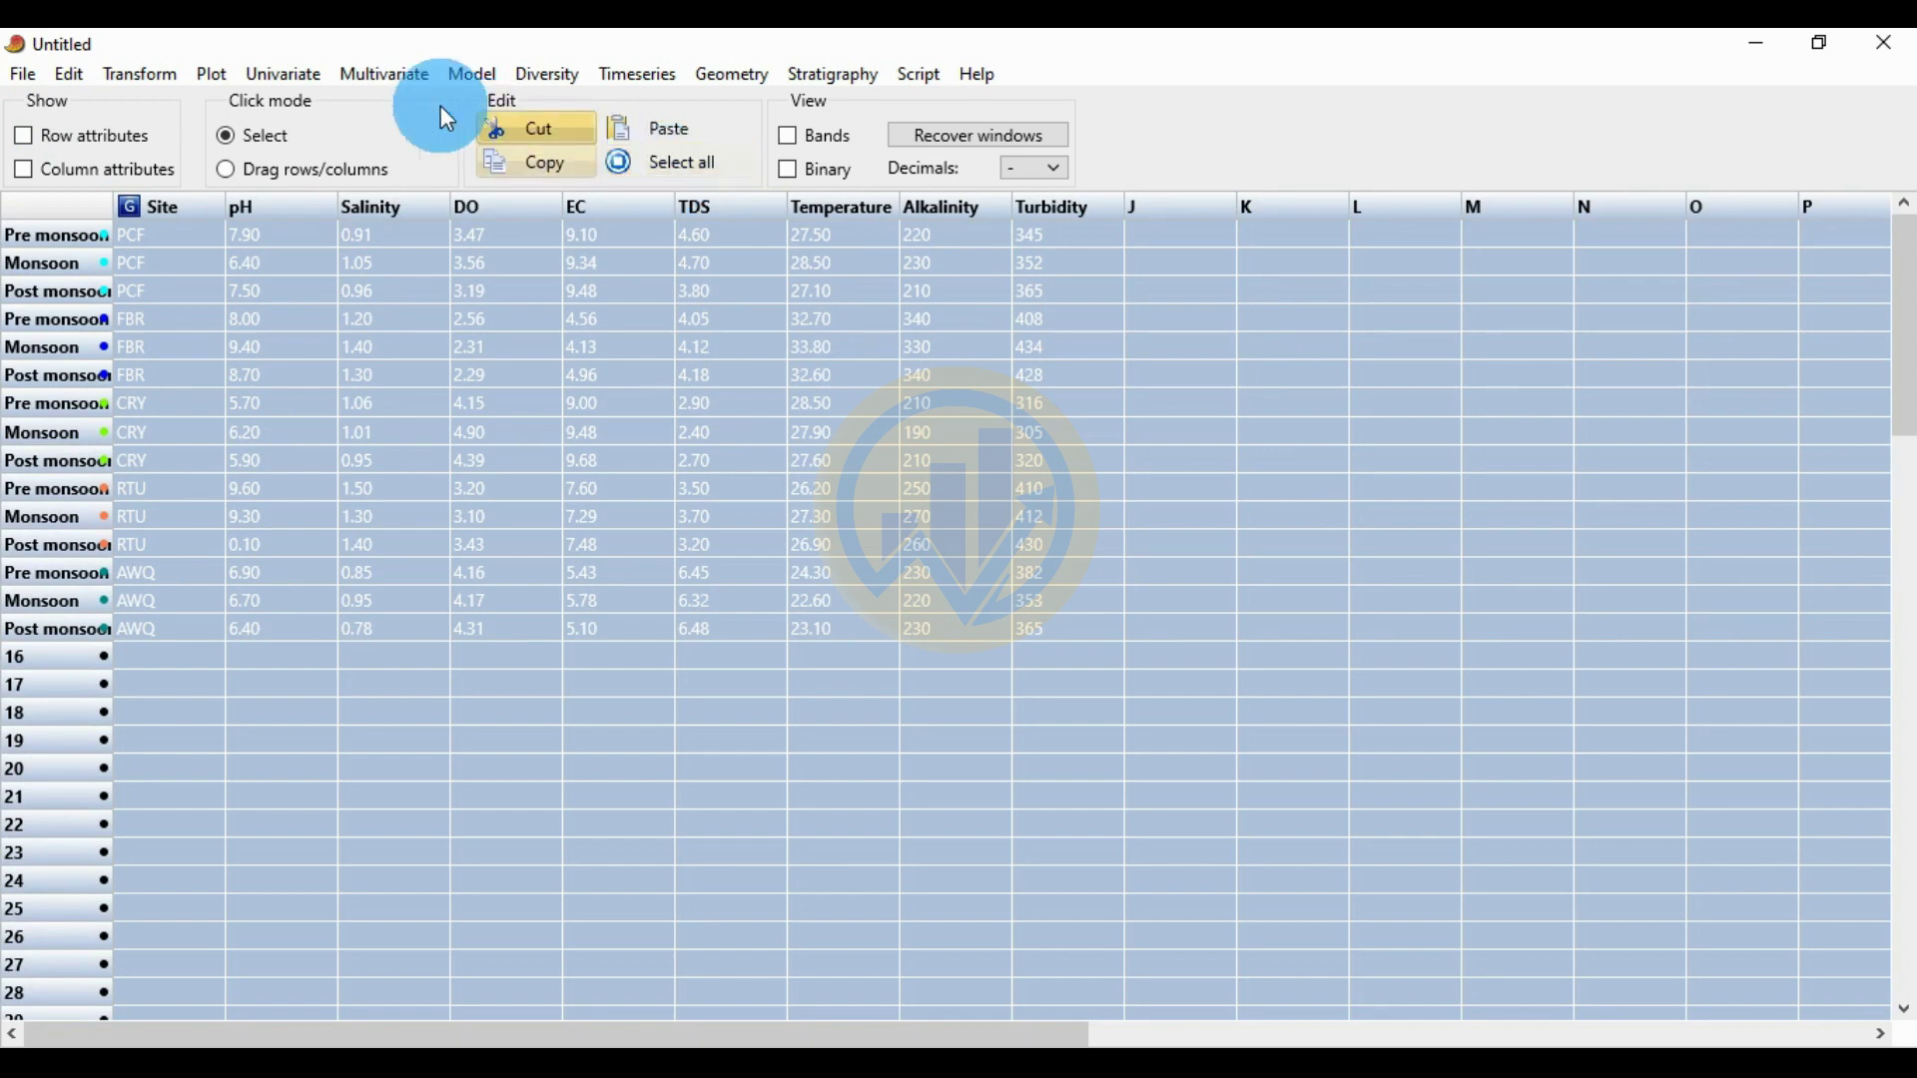
left_click(410, 76)
mouse_move(415, 119)
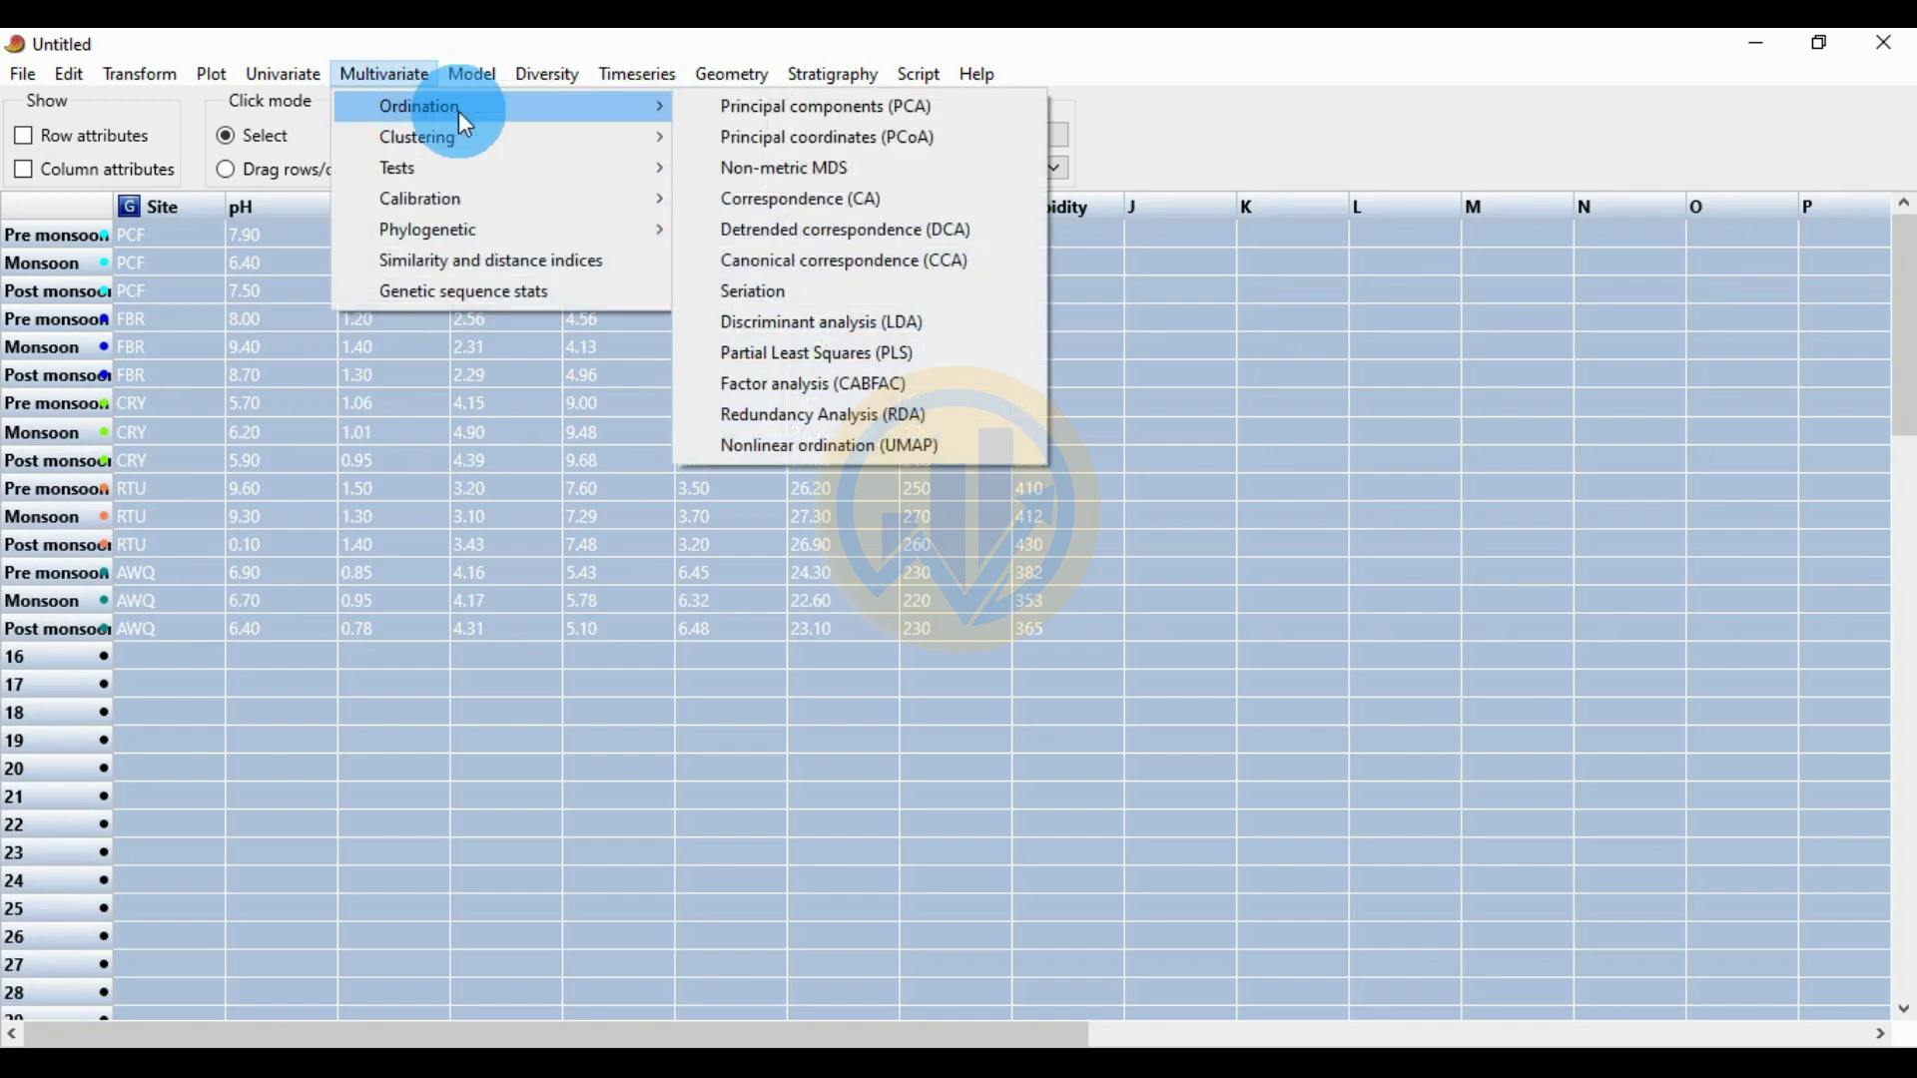
left_click(803, 118)
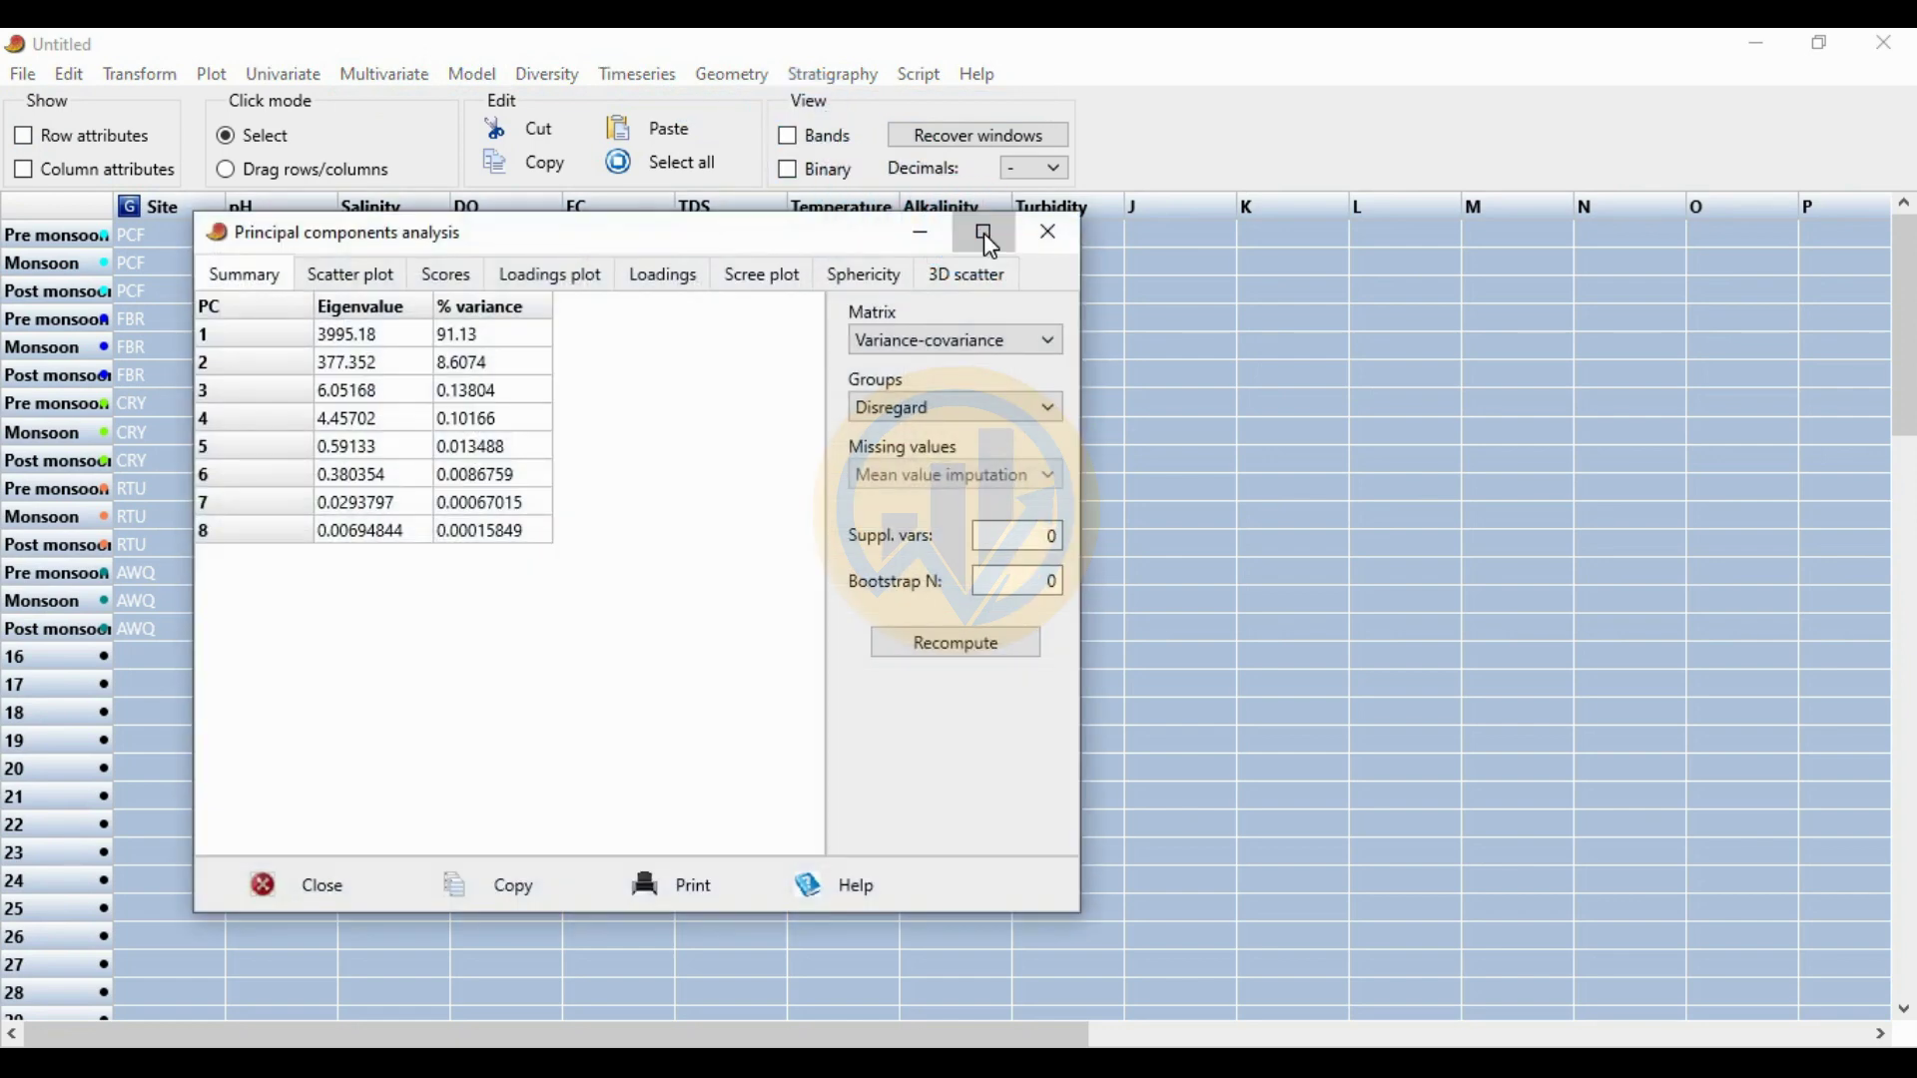
left_click(985, 231)
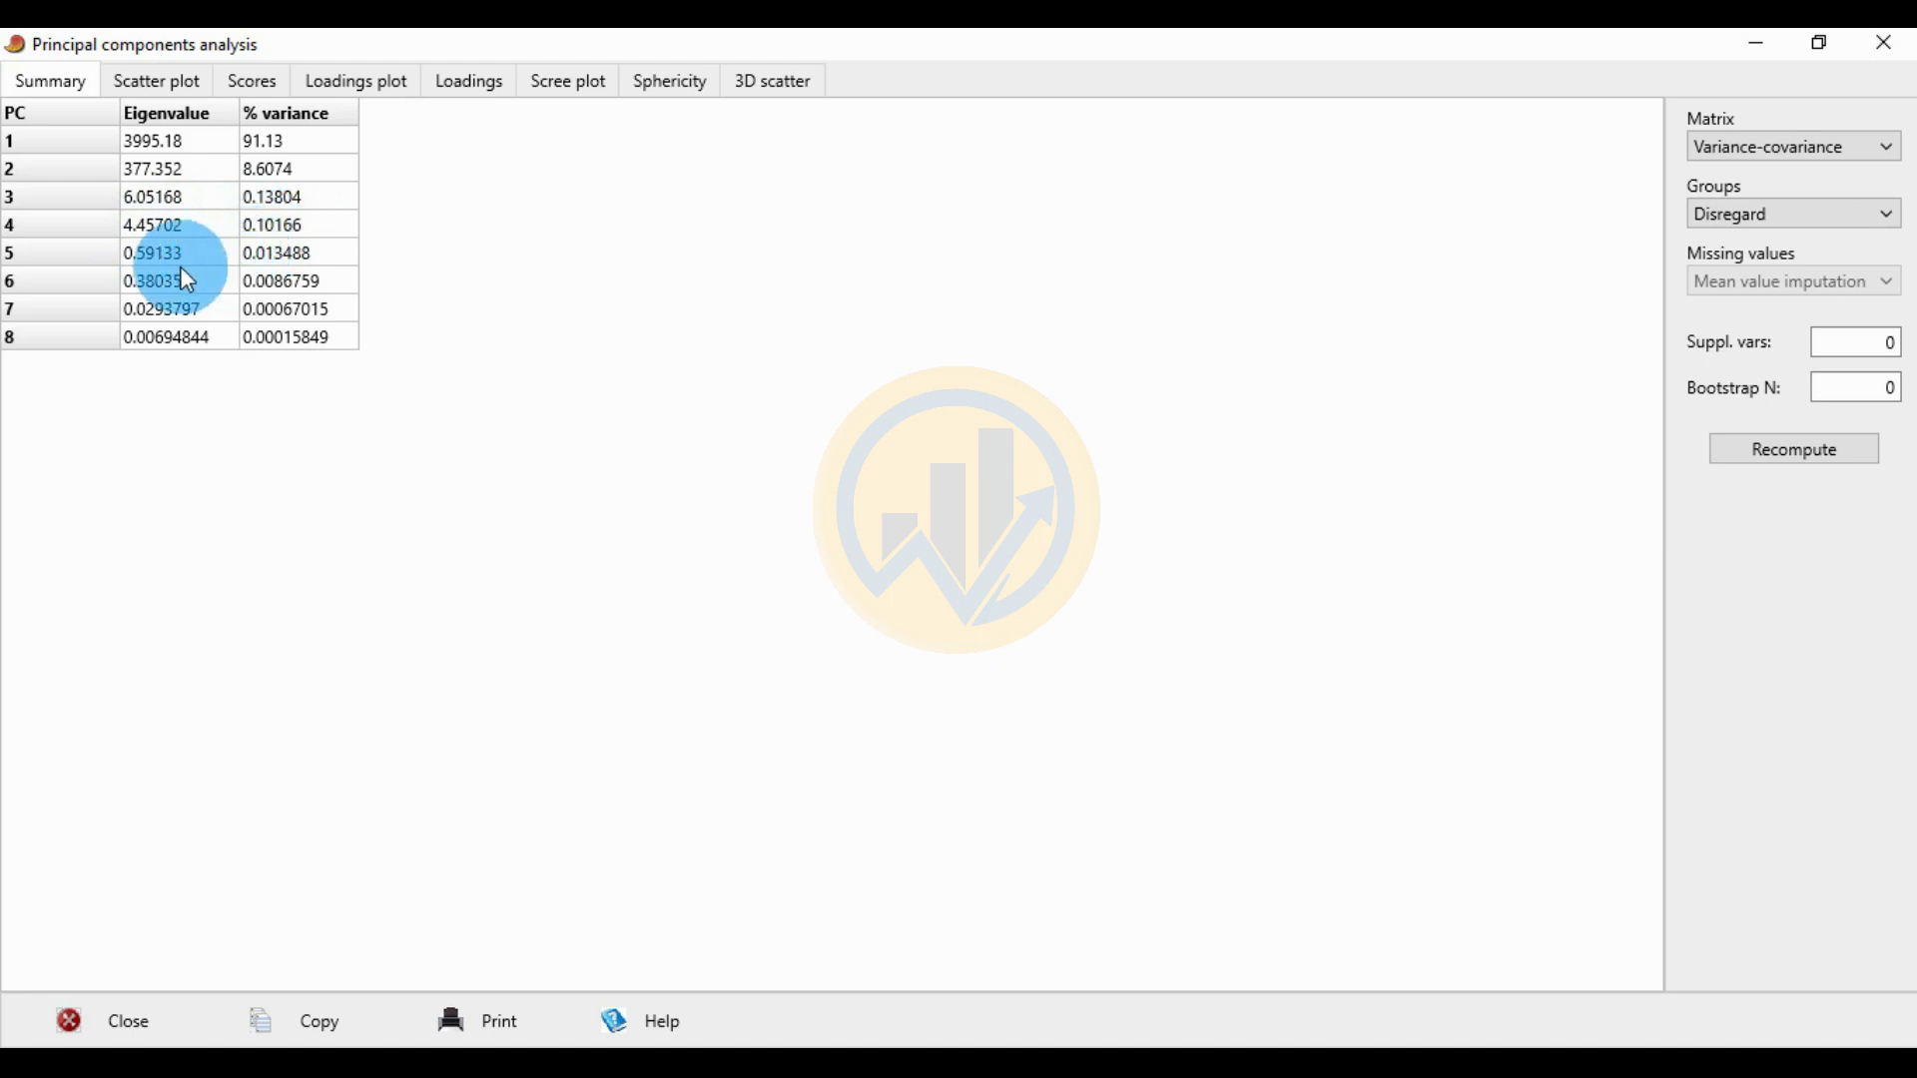
- Show the PCA scatter plot with convex hulls, row labels, group labels and the biplot overlay
left_click(160, 83)
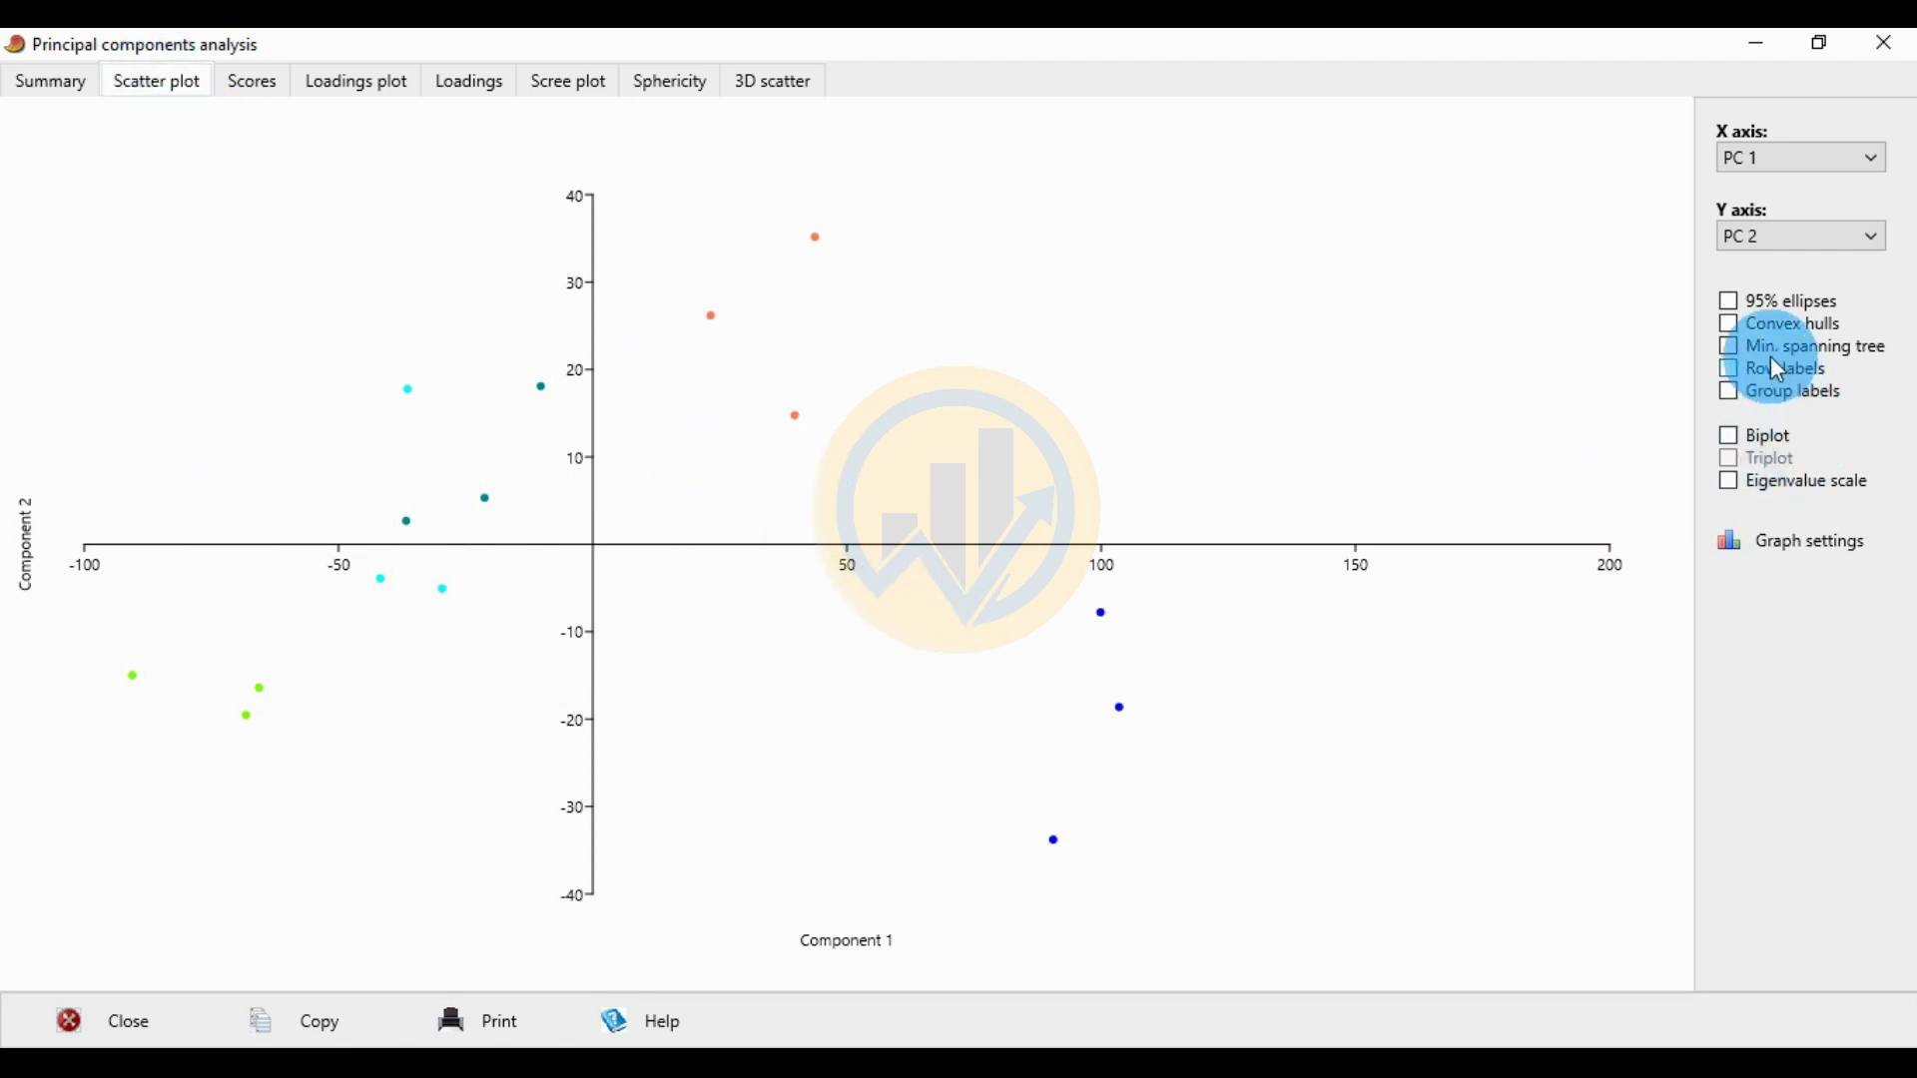
left_click(1741, 337)
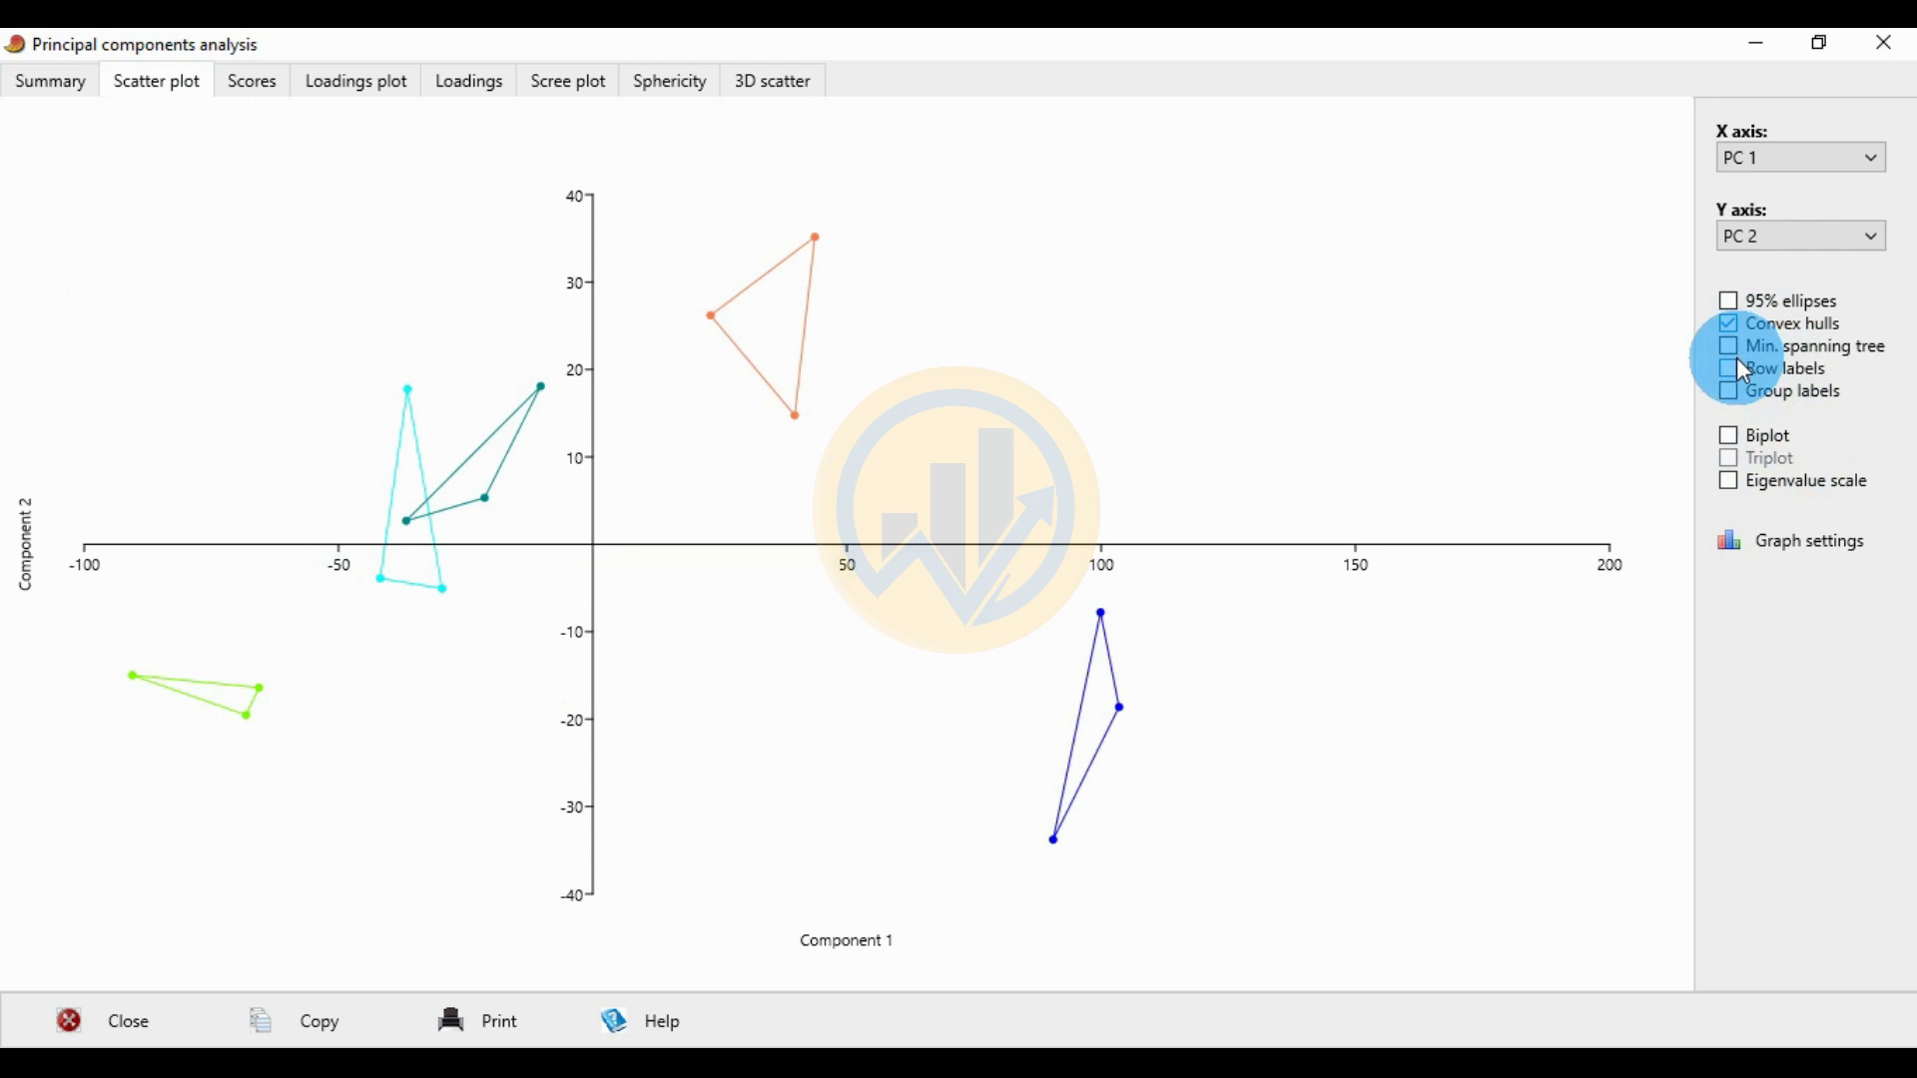
left_click(1739, 372)
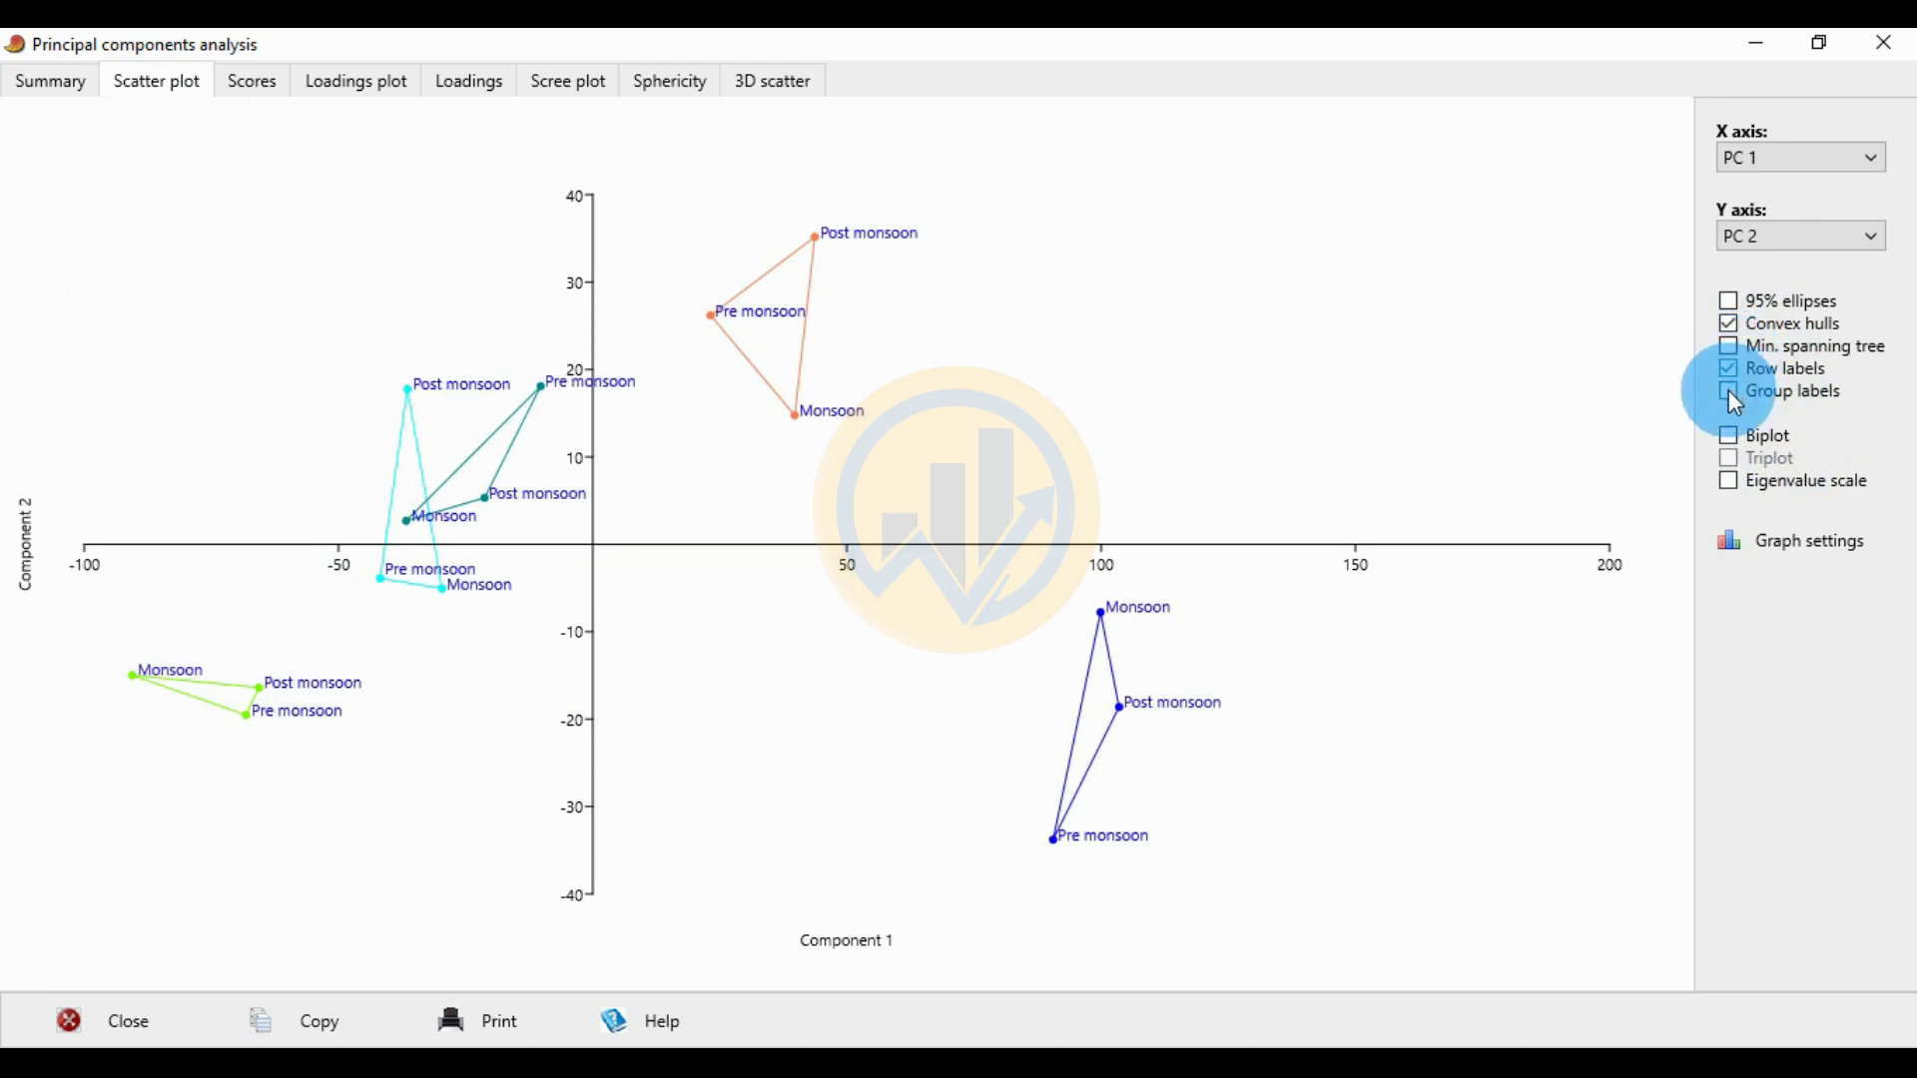
left_click(1739, 401)
left_click(1738, 439)
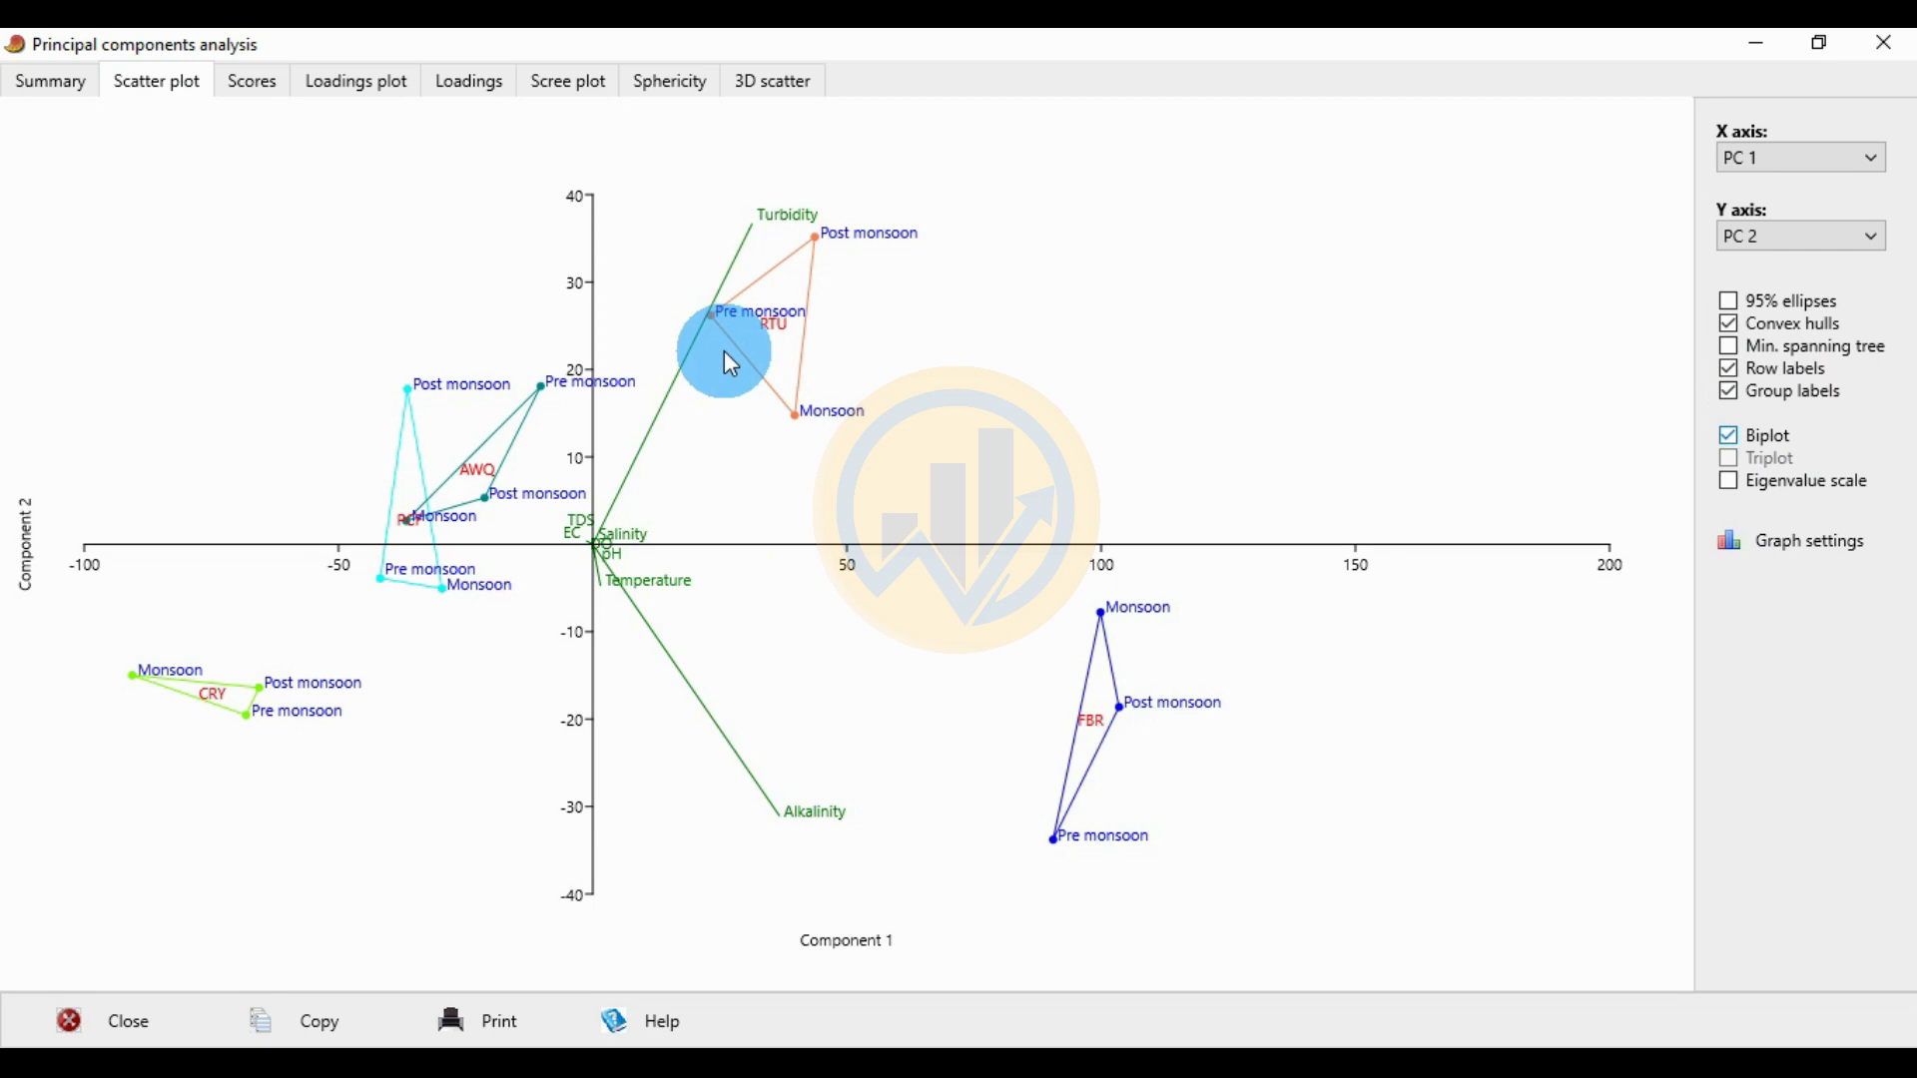
- Turn on thick lines and filled regions in the scatter plot's graph settings
left_click(1832, 545)
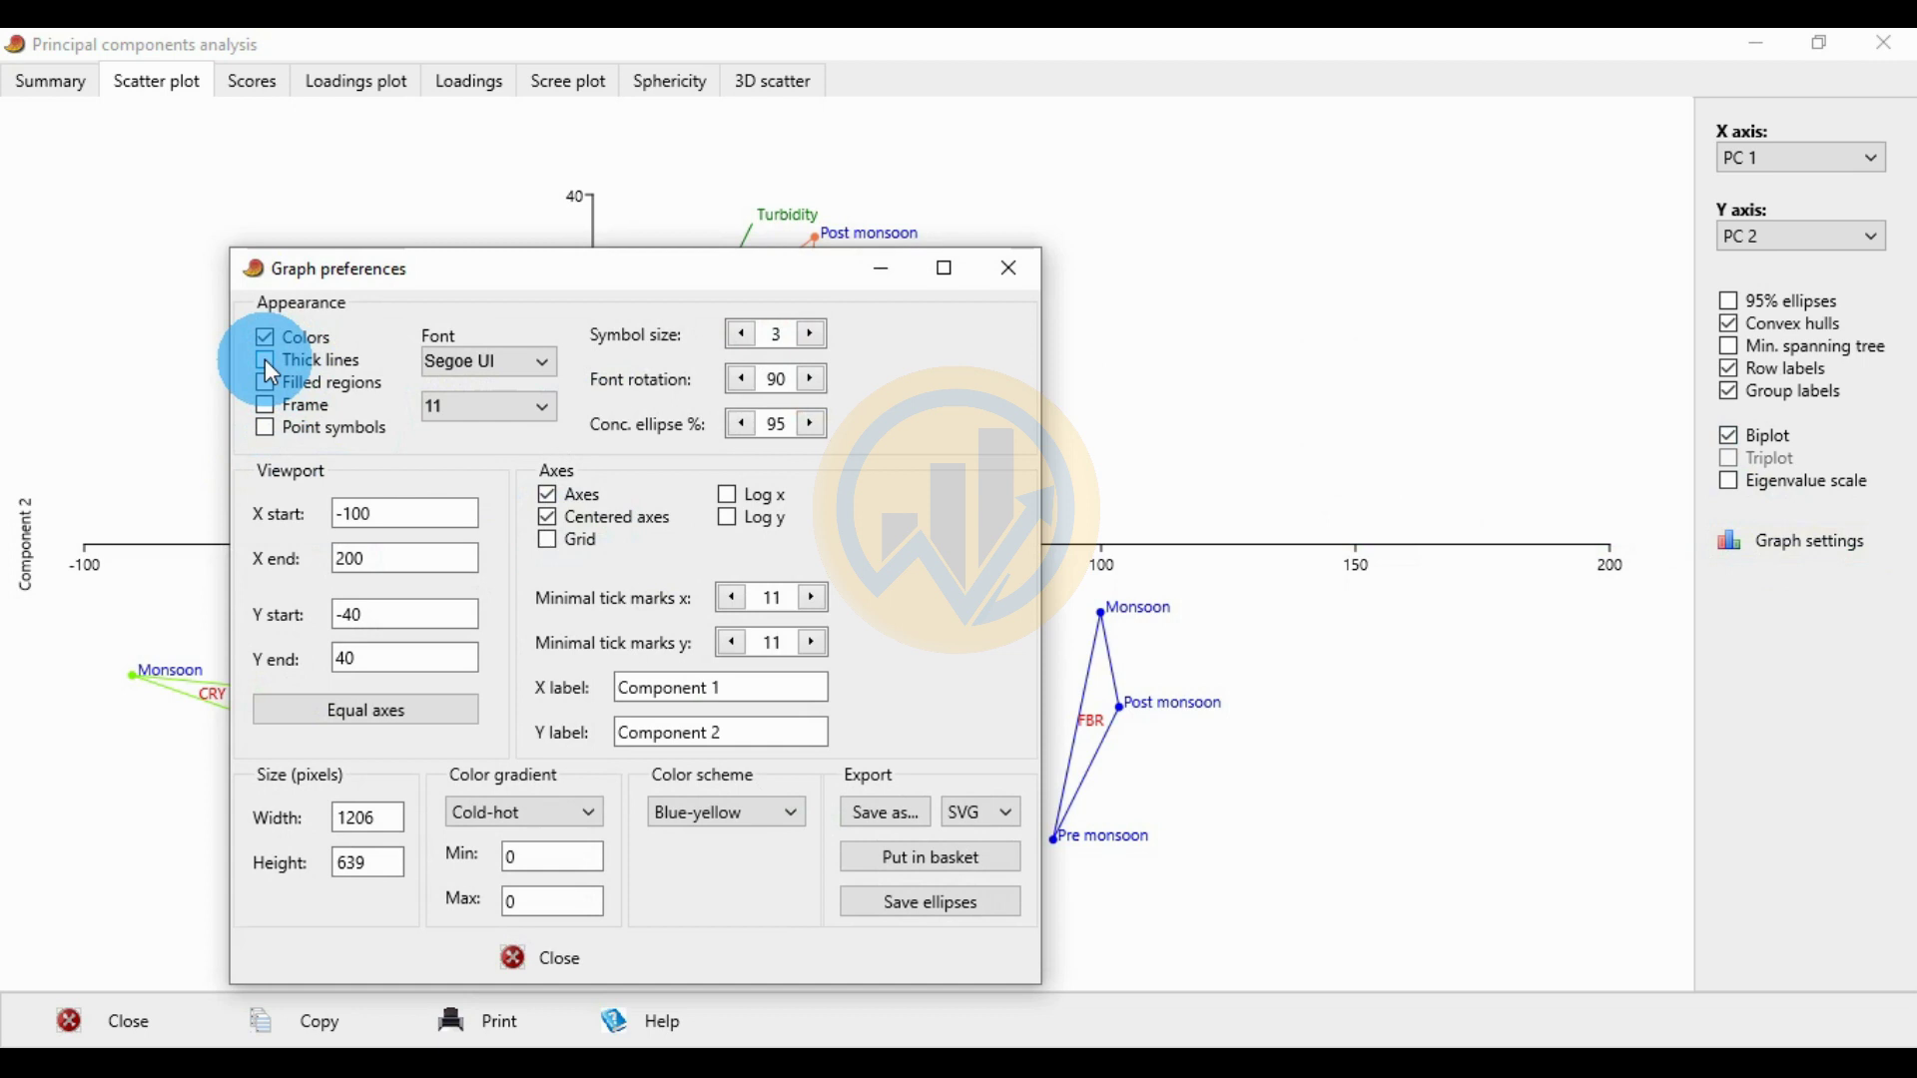
left_click(266, 361)
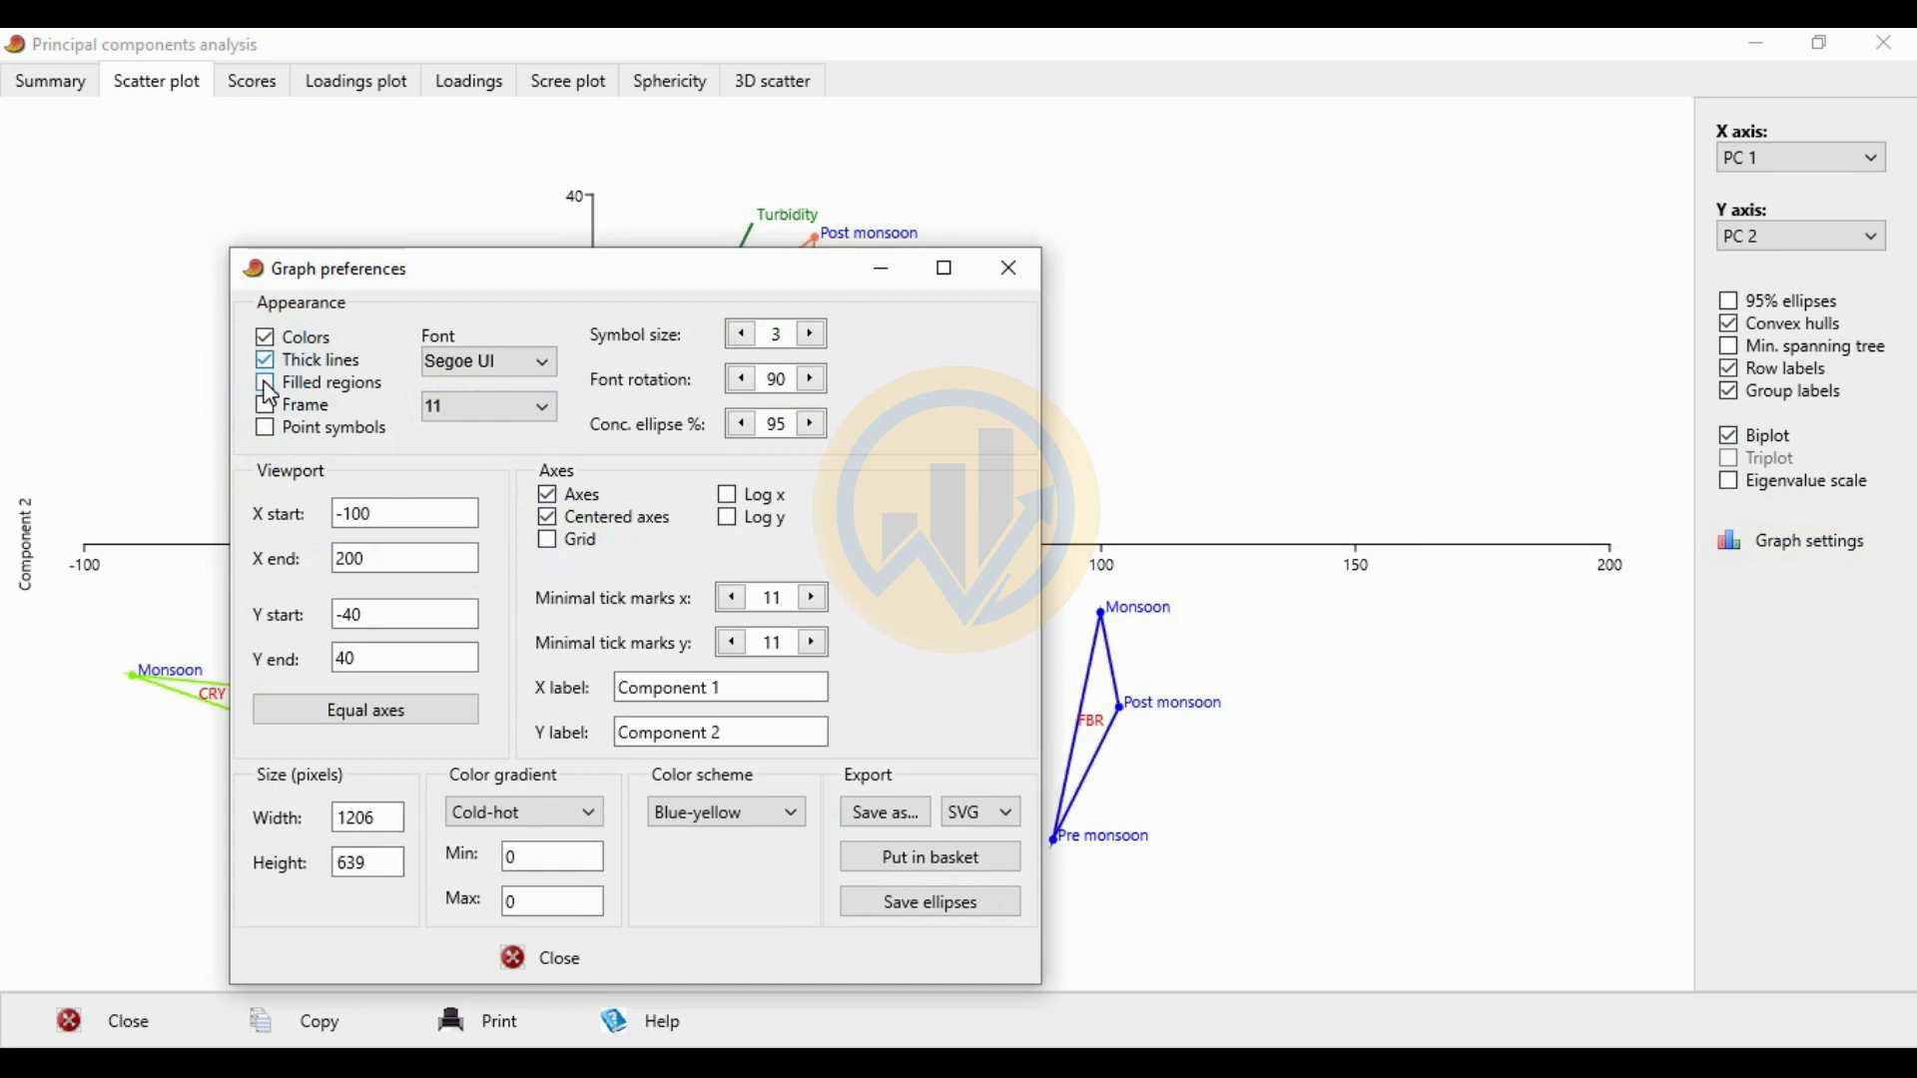
left_click(266, 385)
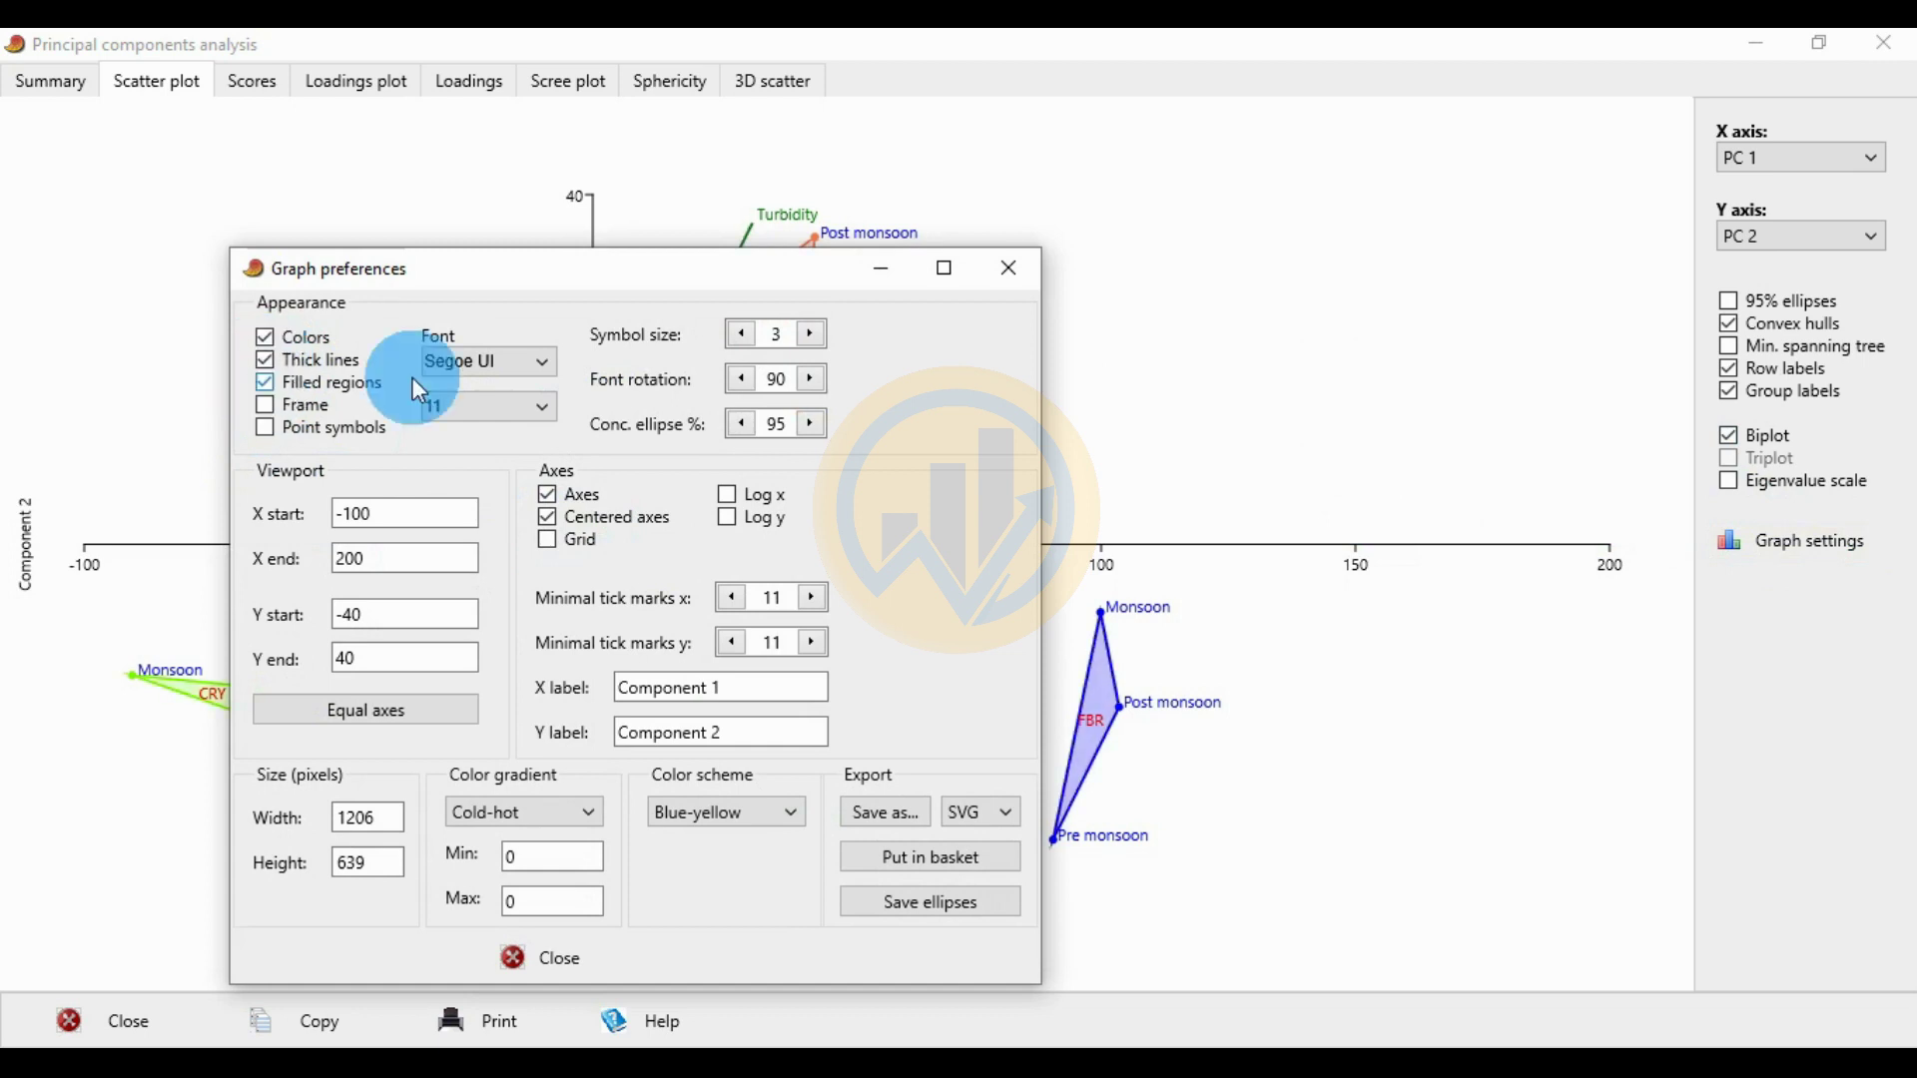
- Set the scatter plot font to Times New Roman, size 12, and close the graph preferences
left_click(528, 370)
scroll(640, 498, "down", 10)
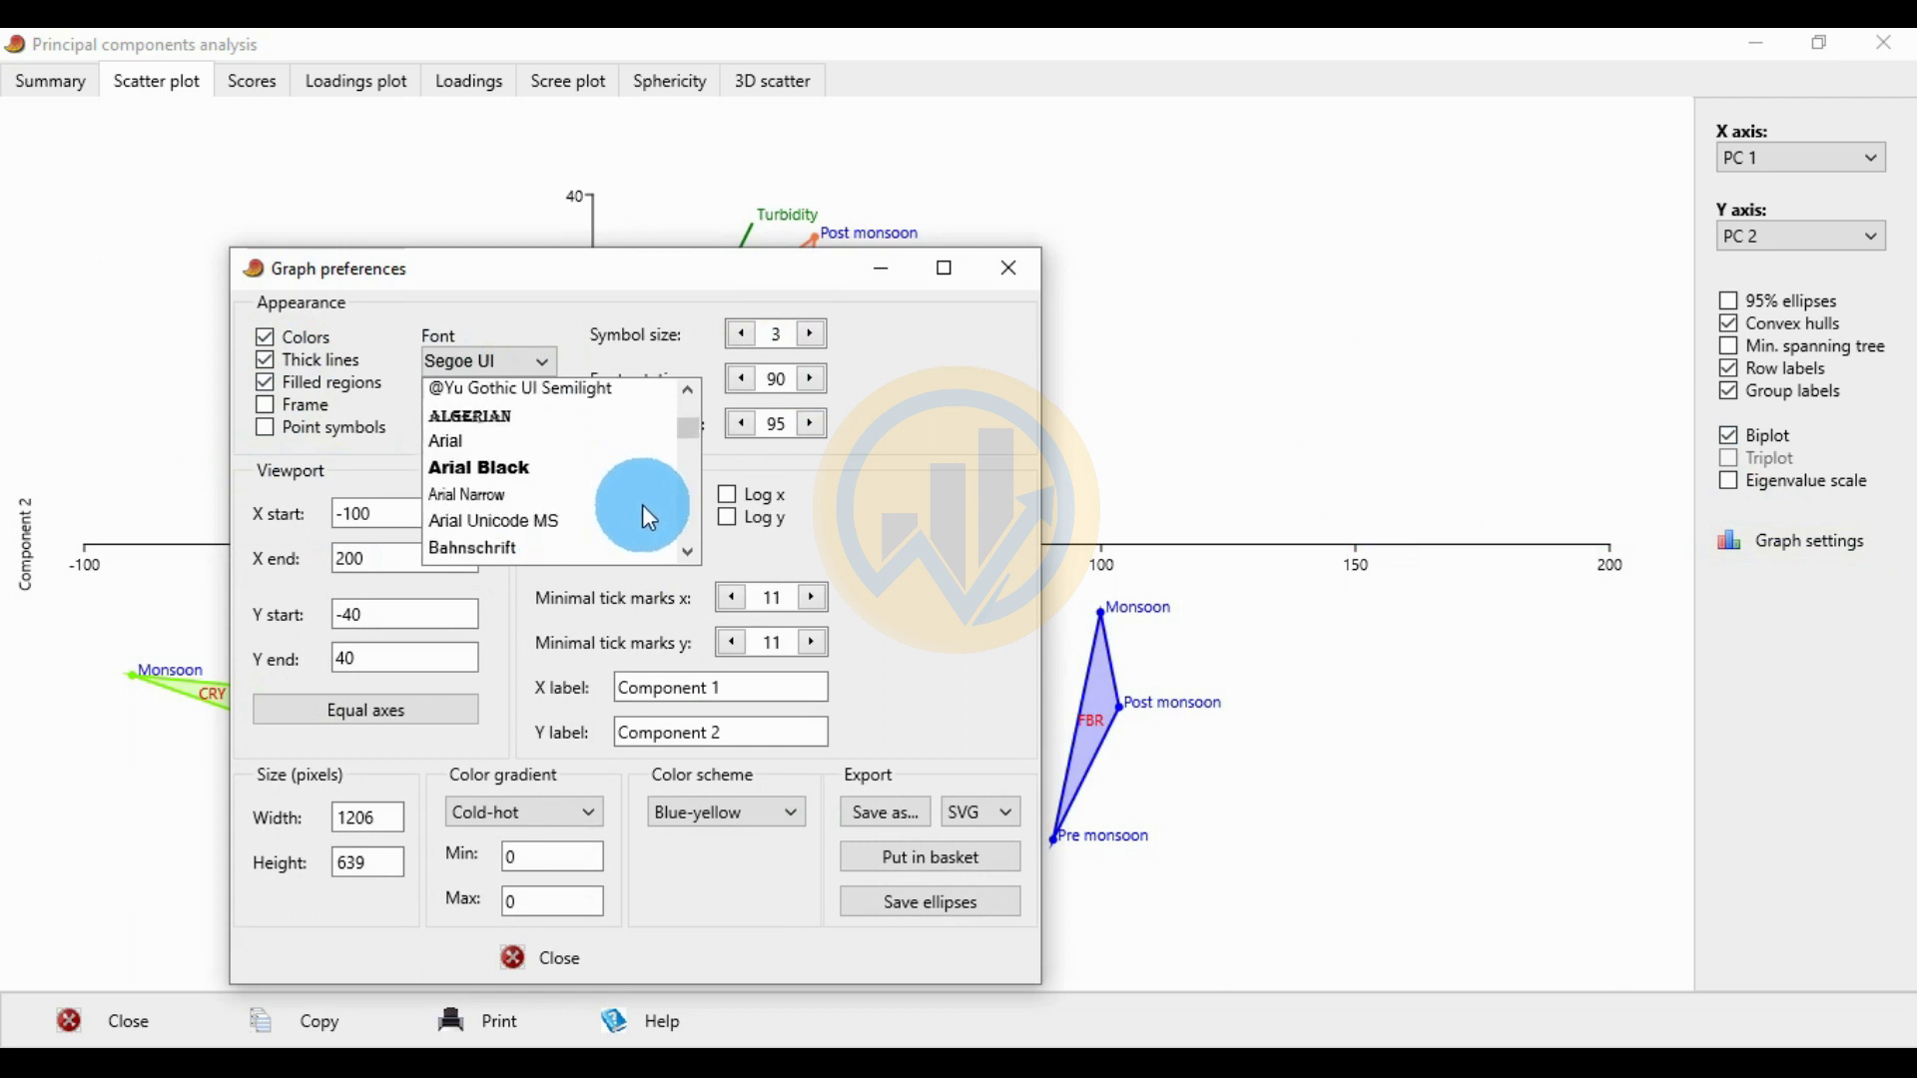
left_click_drag(689, 438, 681, 529)
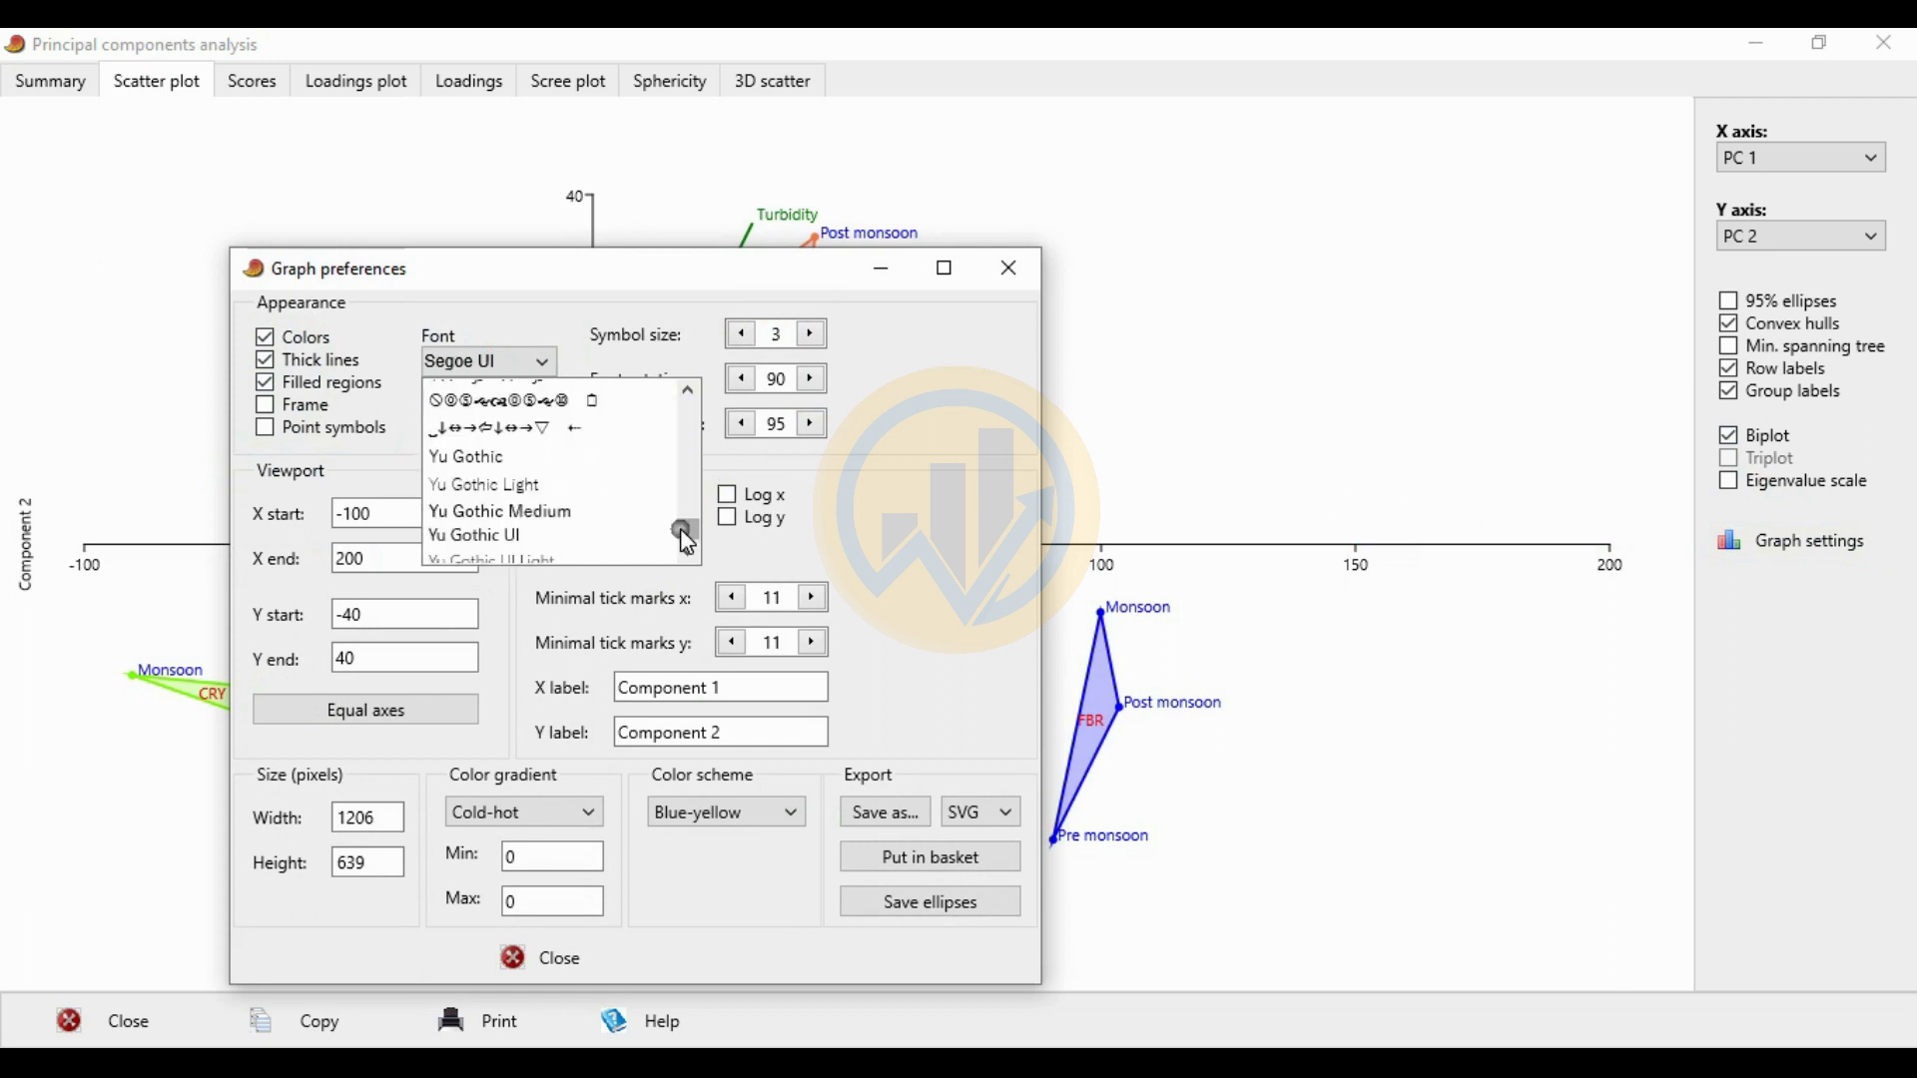
scroll(531, 483, "up", 2)
scroll(528, 452, "up", 3)
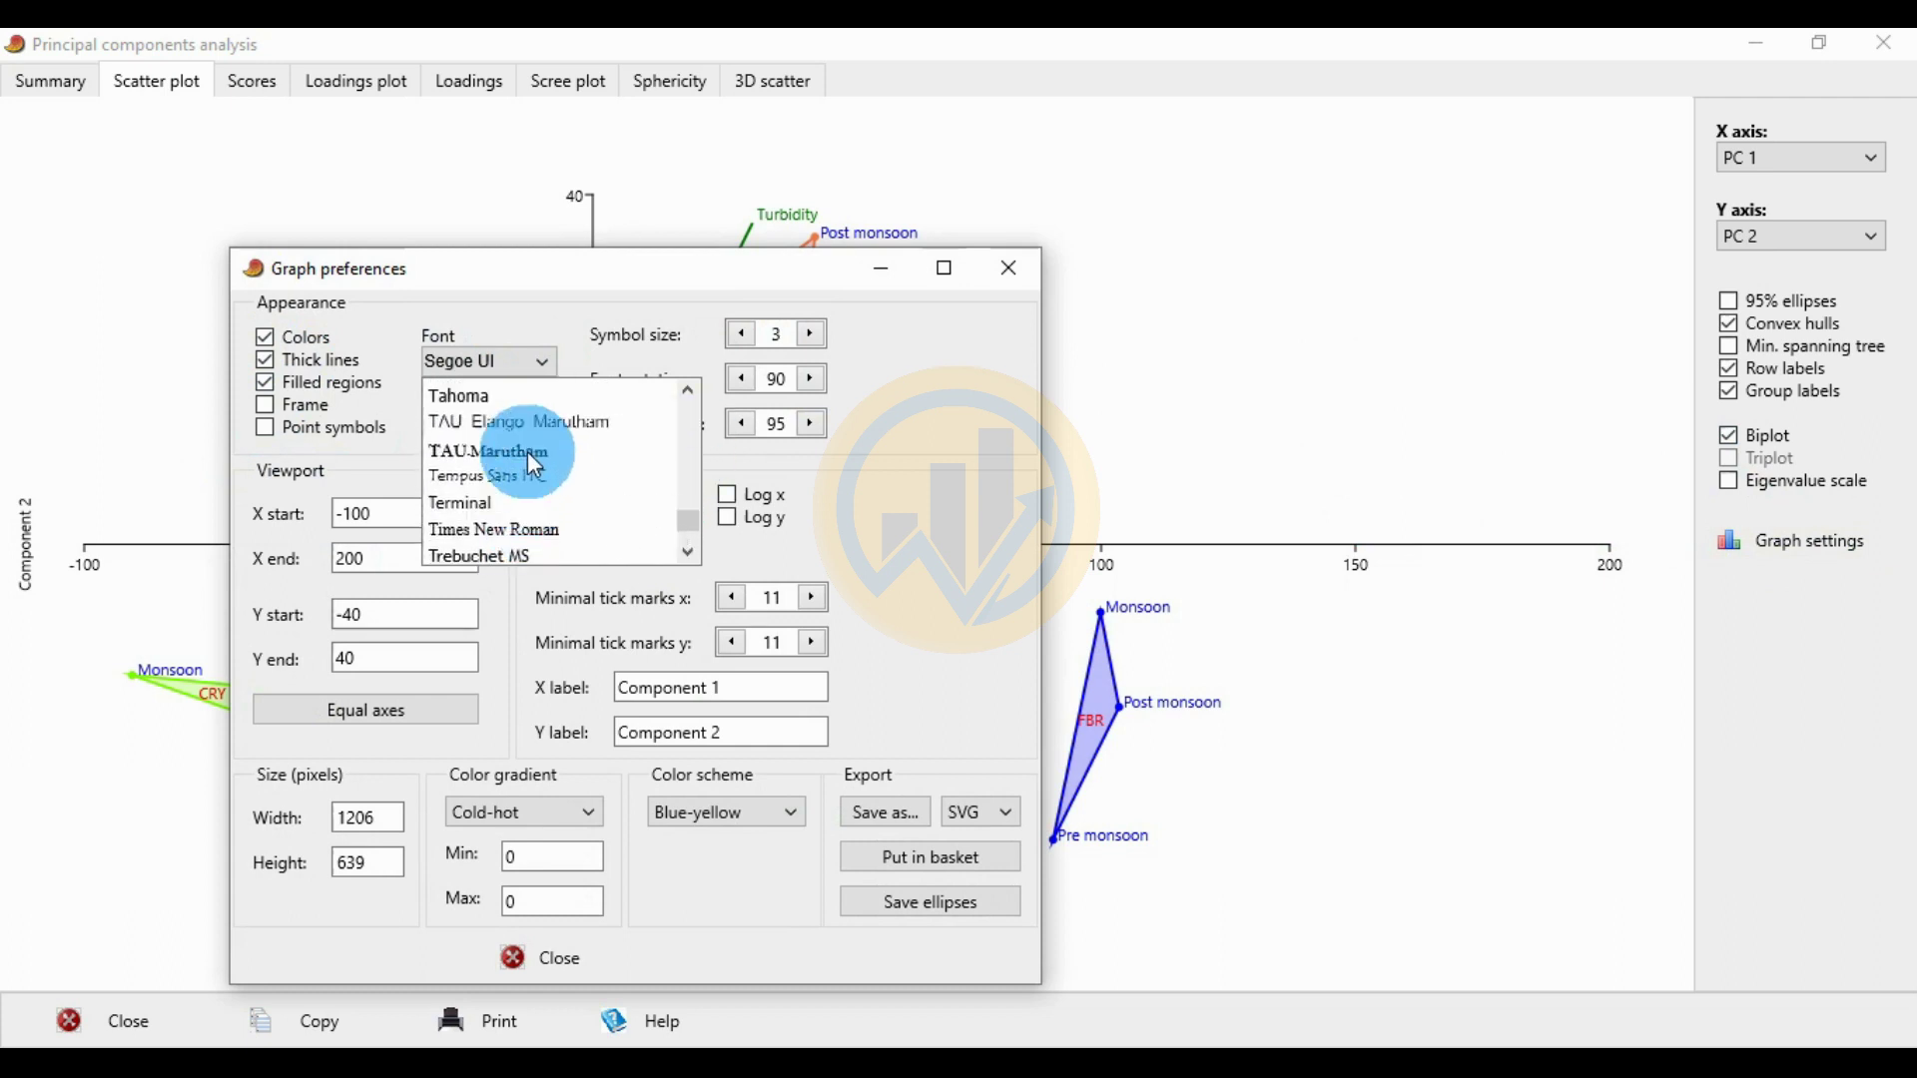
scroll(528, 454, "down", 3)
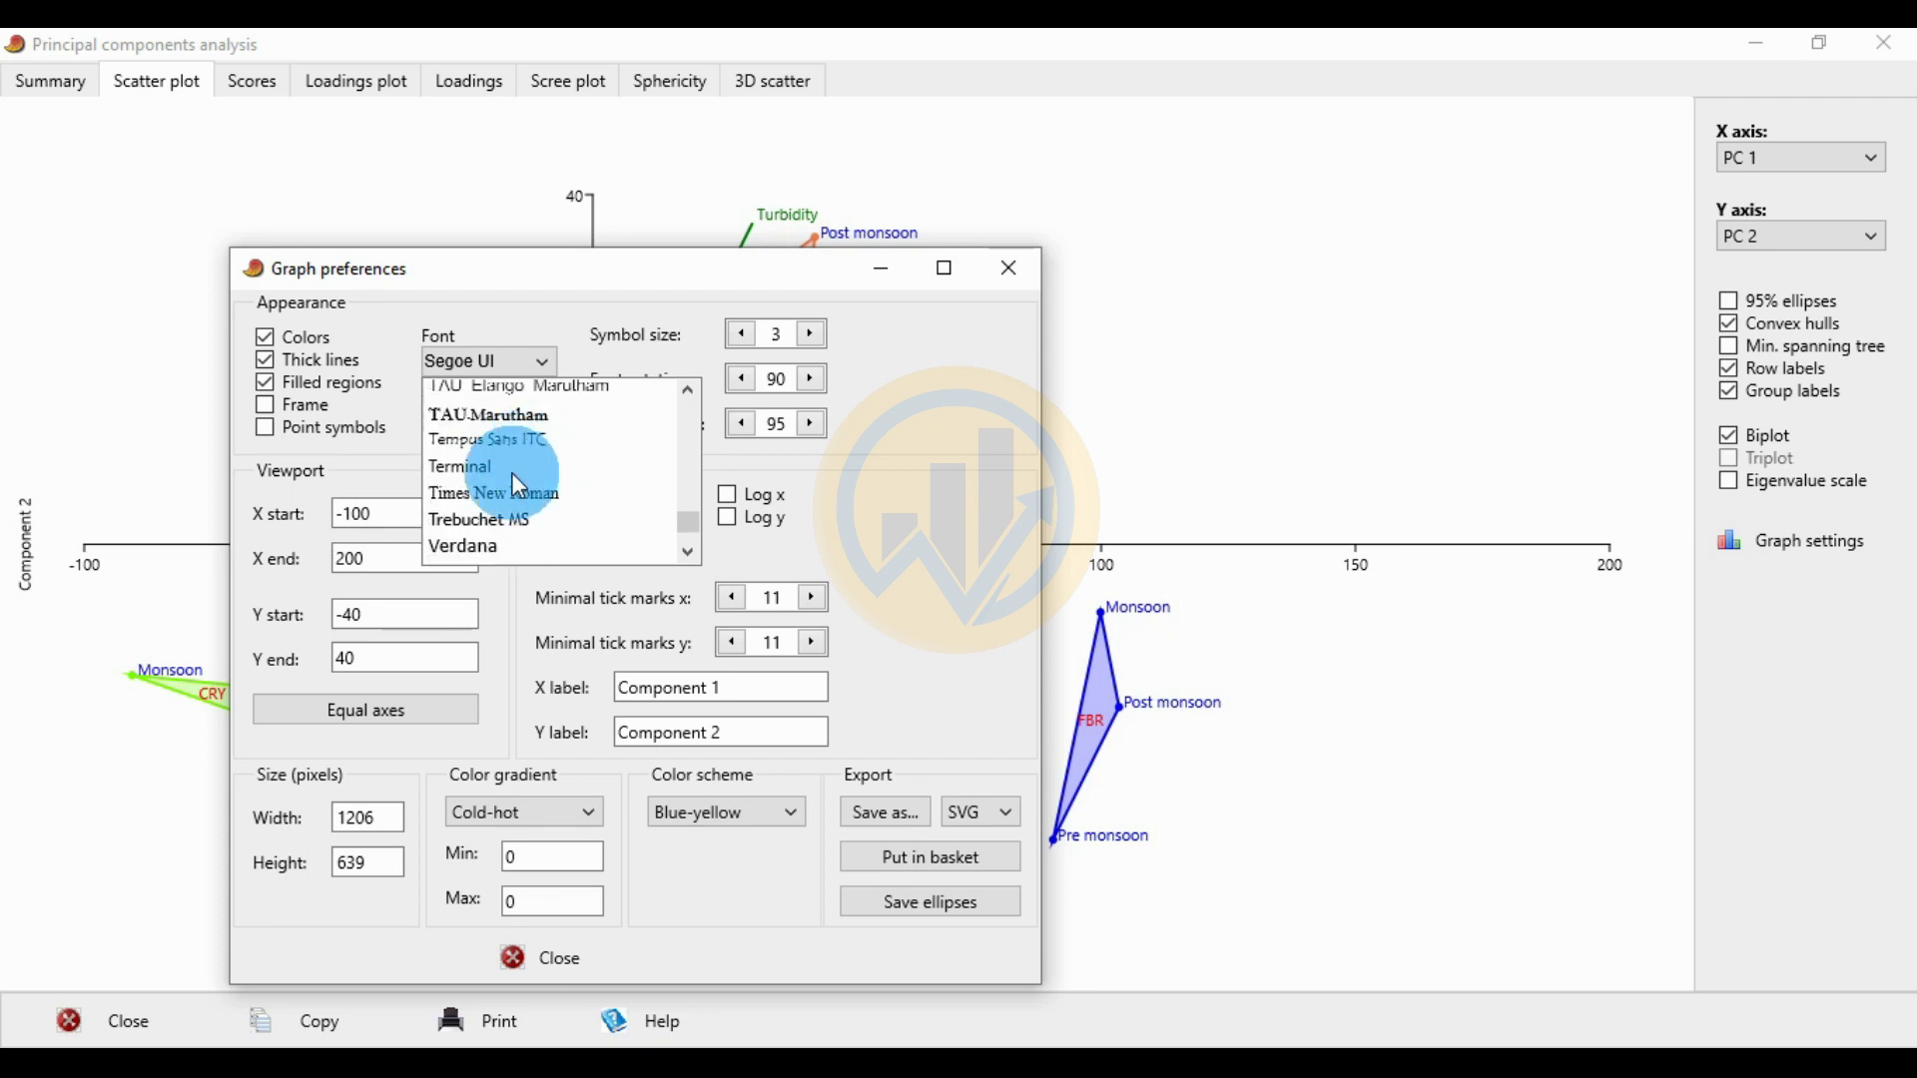
left_click(514, 490)
left_click(496, 406)
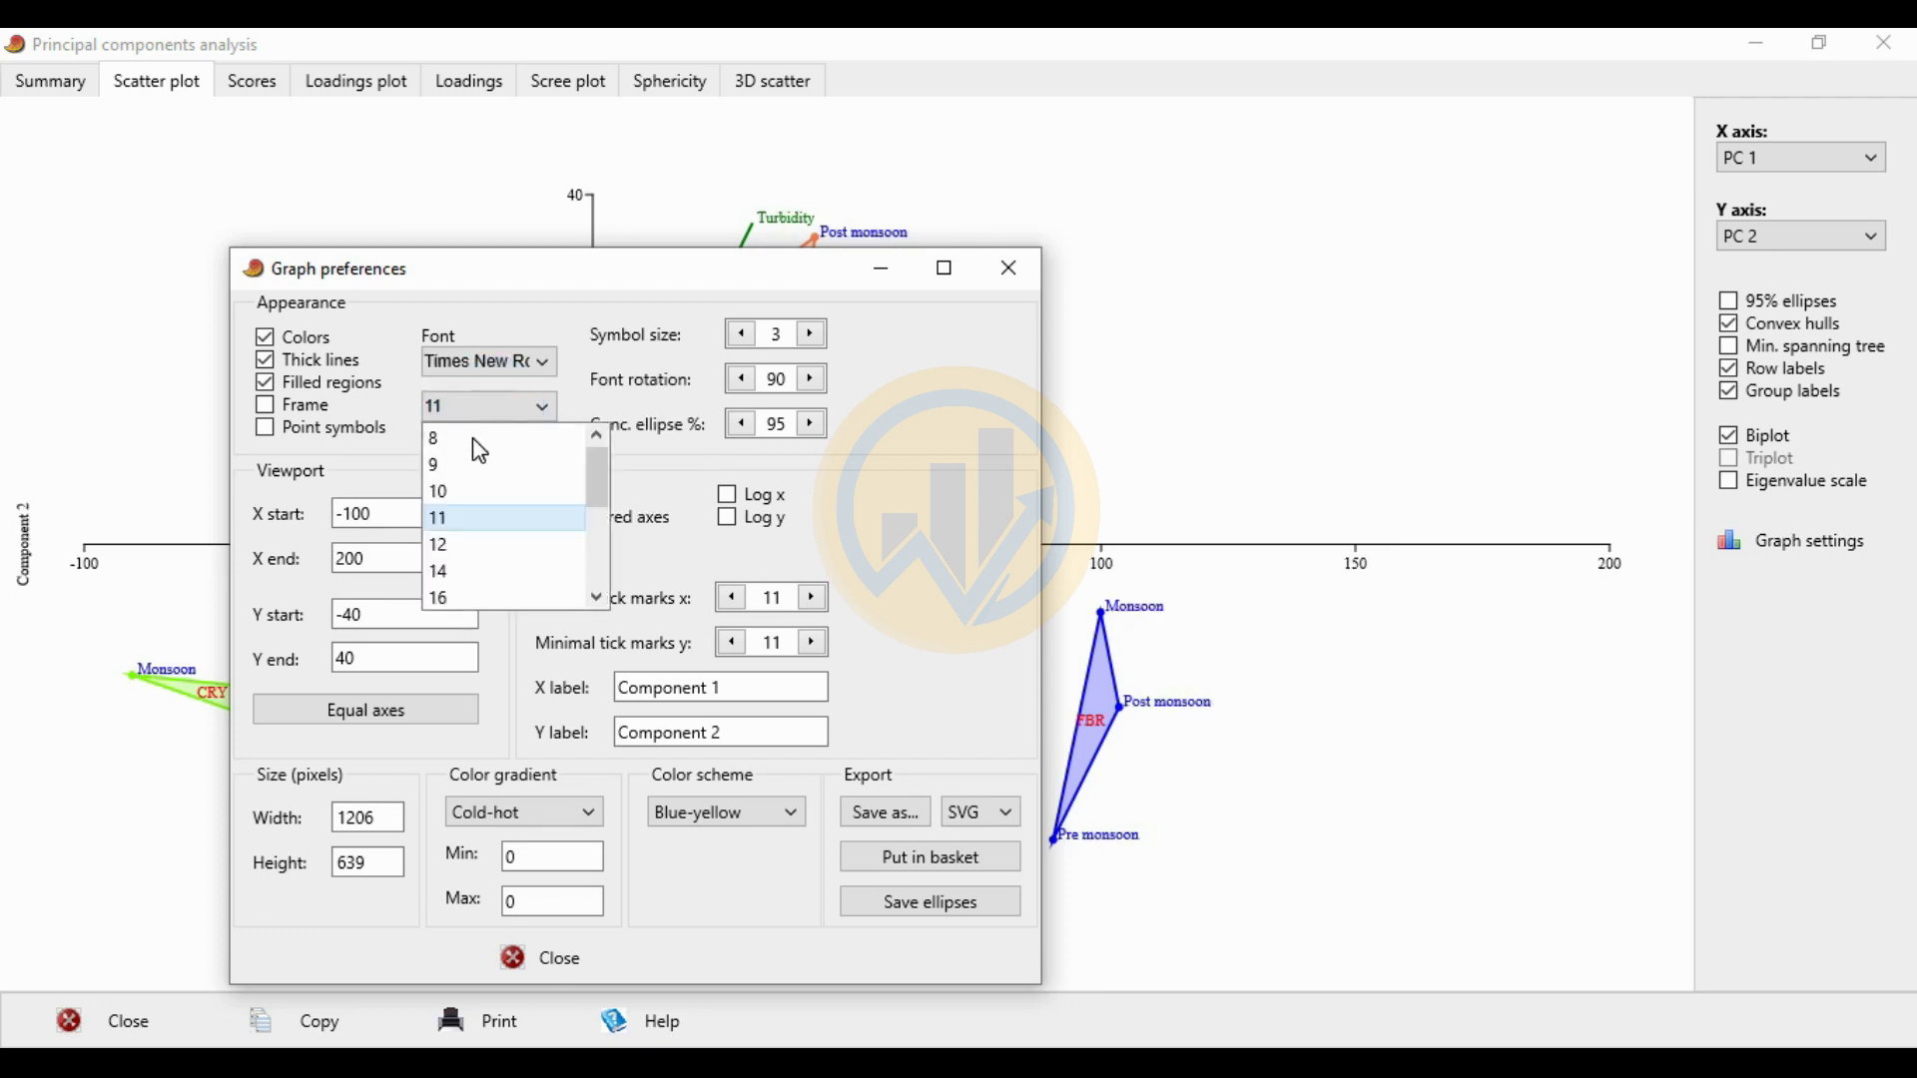
left_click(455, 546)
left_click(552, 959)
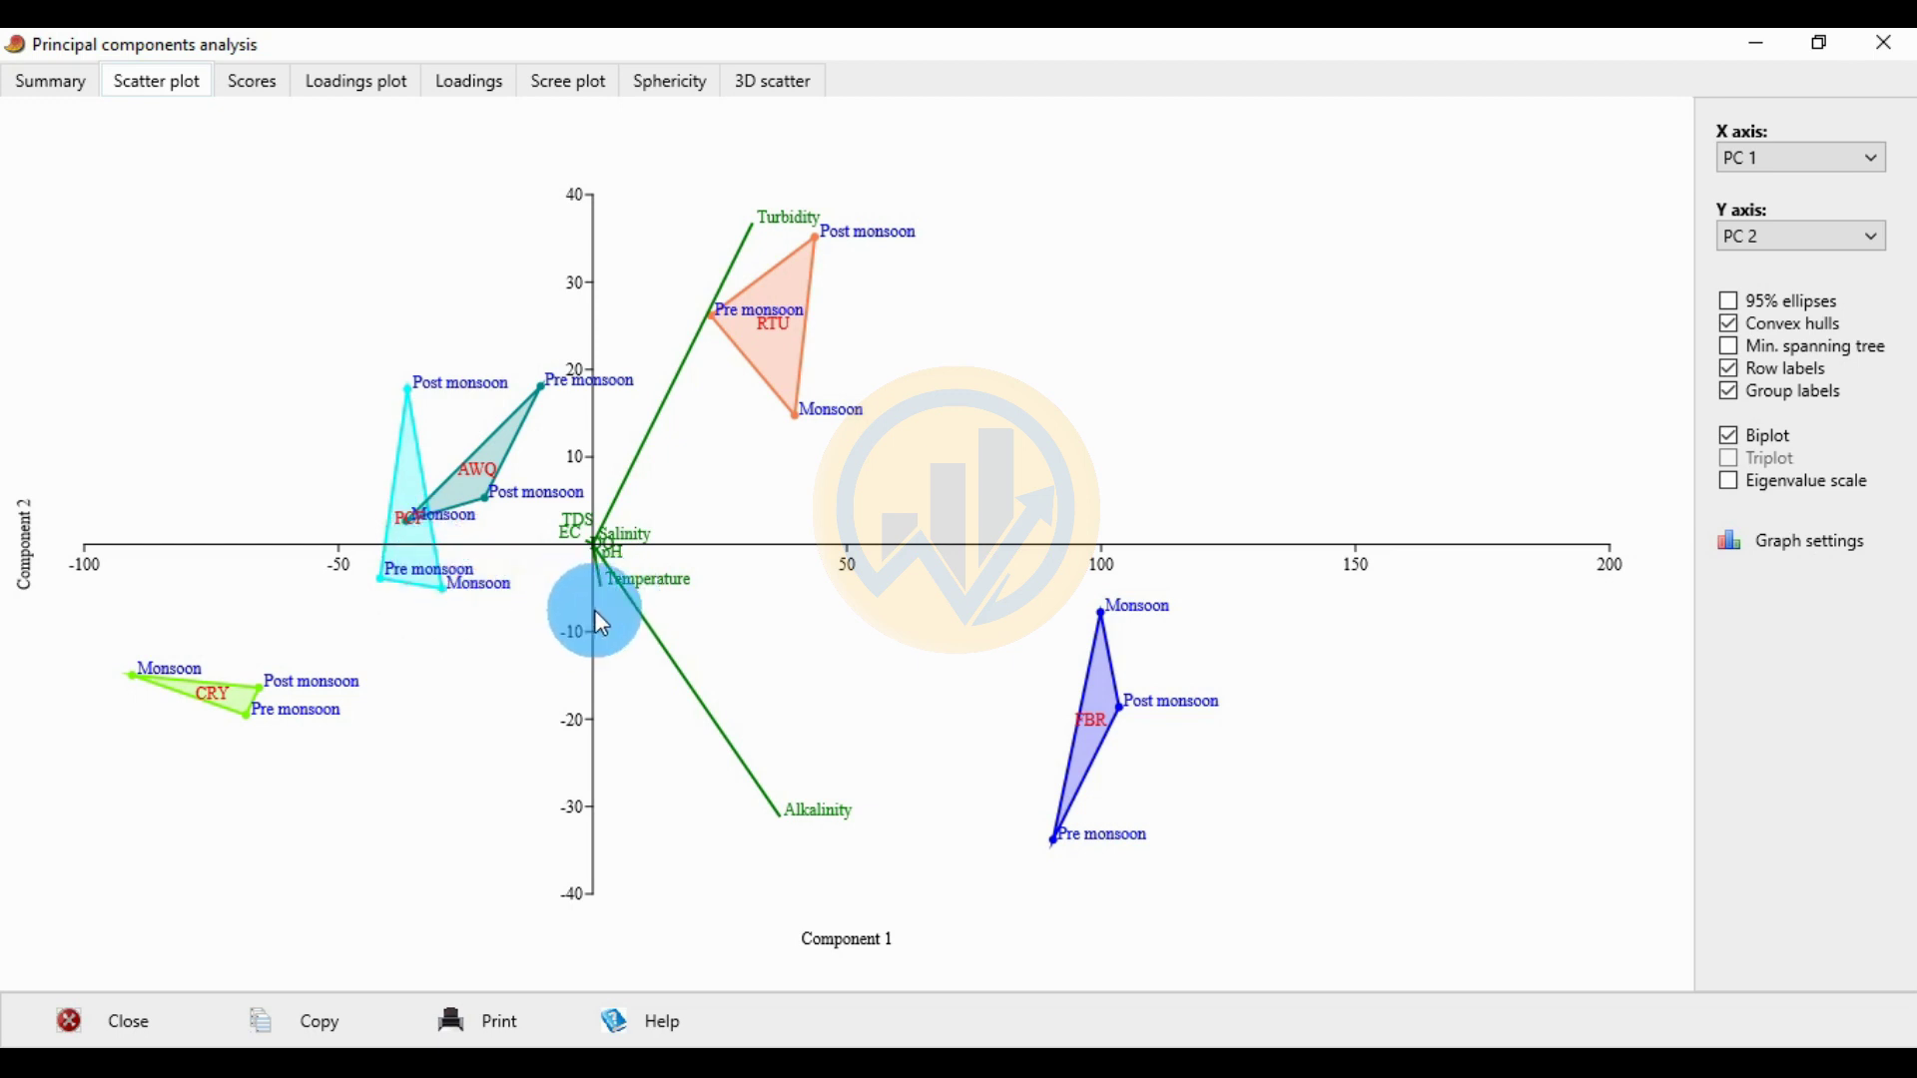
- Review the PCA scores of each row, and return to the scatter plot to compare the site groups
left_click(253, 96)
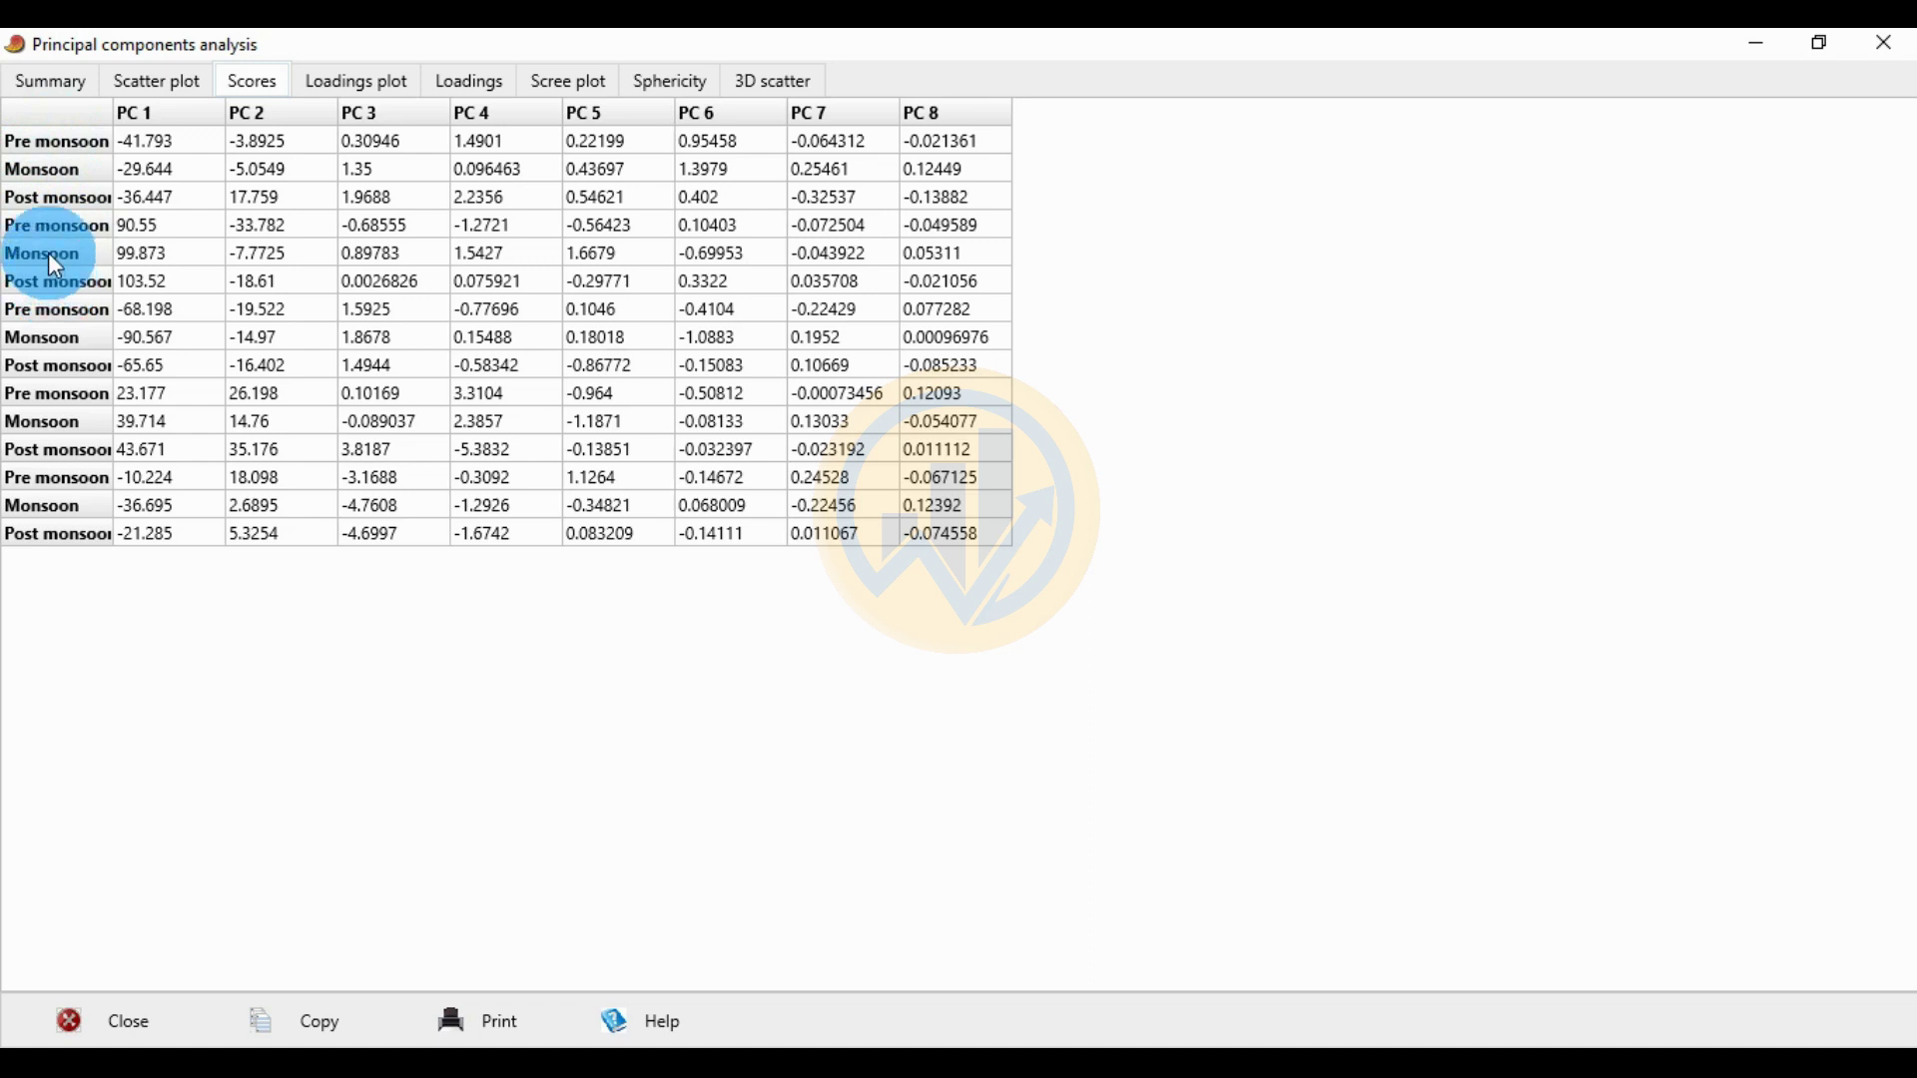
left_click(143, 81)
left_click(582, 405)
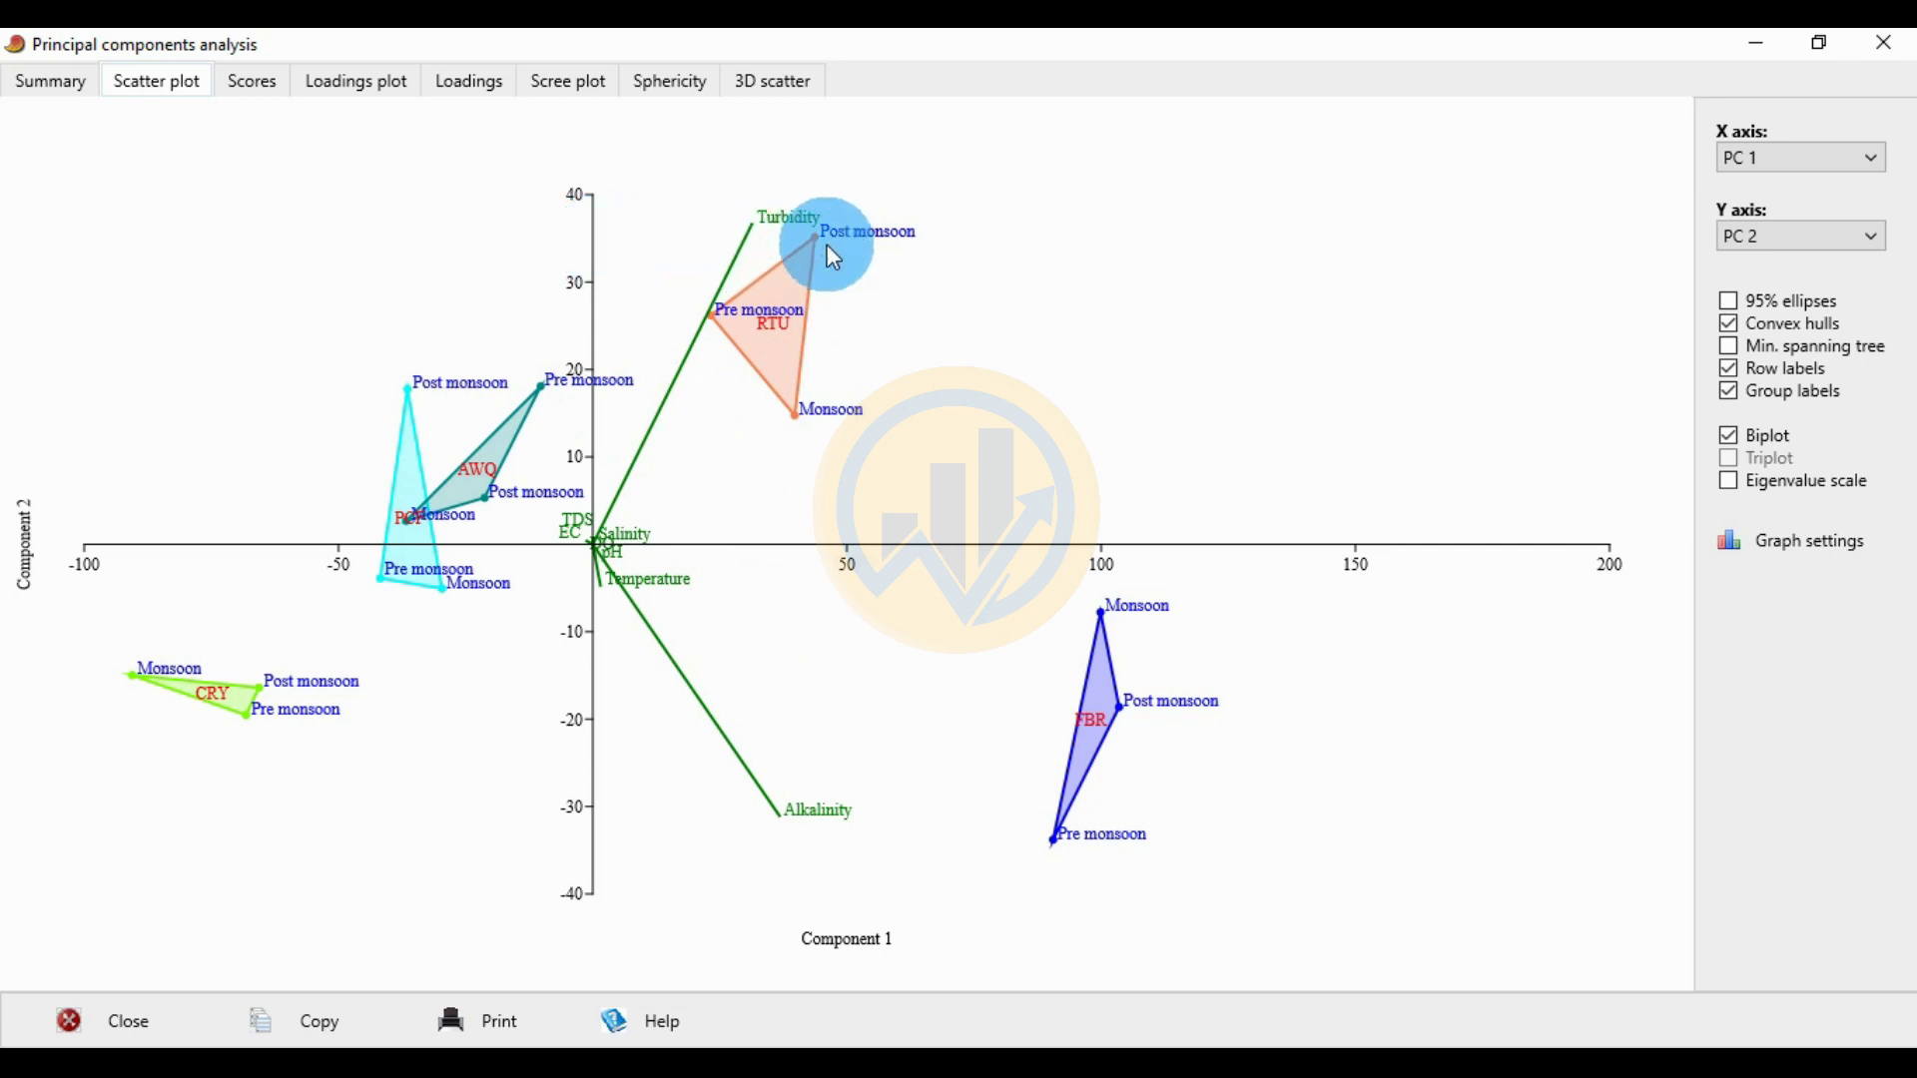
- Examine the variable loadings plots of successive principal components from PC 1 through PC 7, and return the plot to PC 1
left_click(382, 85)
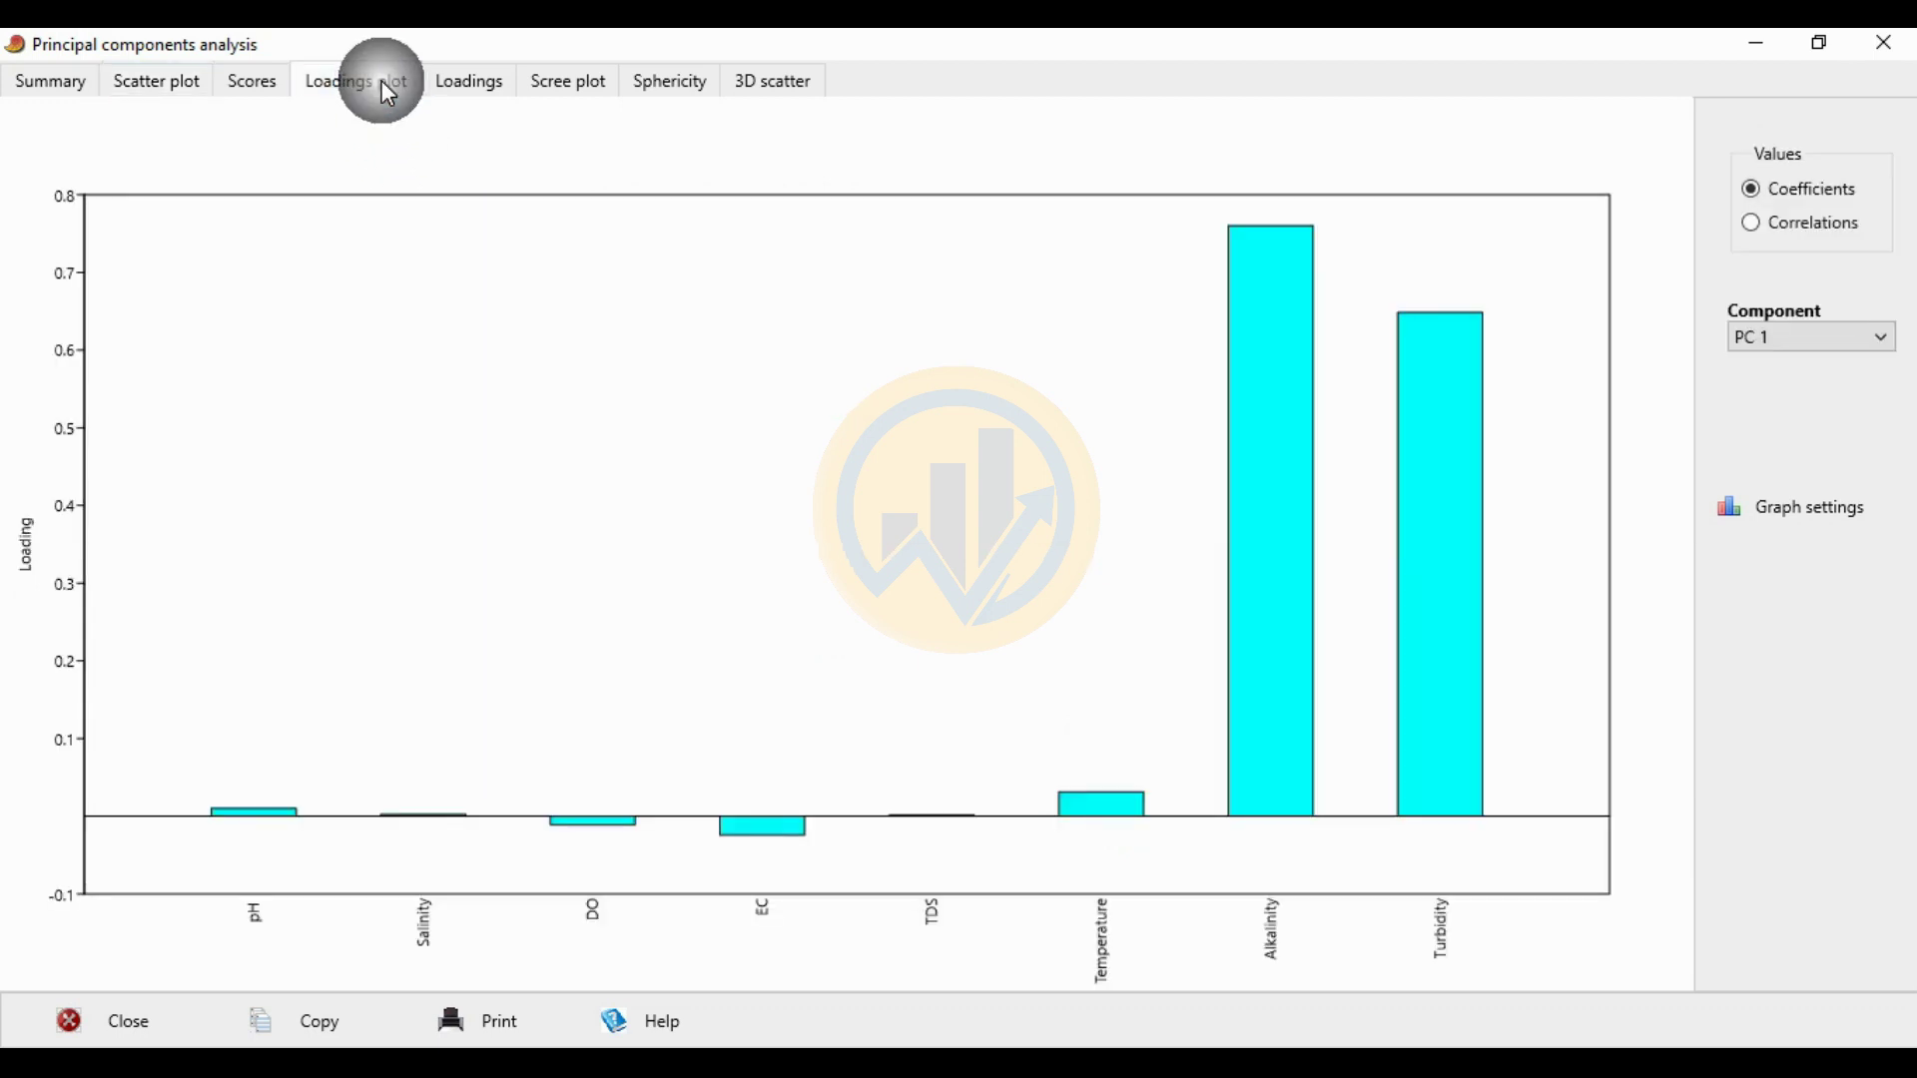
left_click(1874, 340)
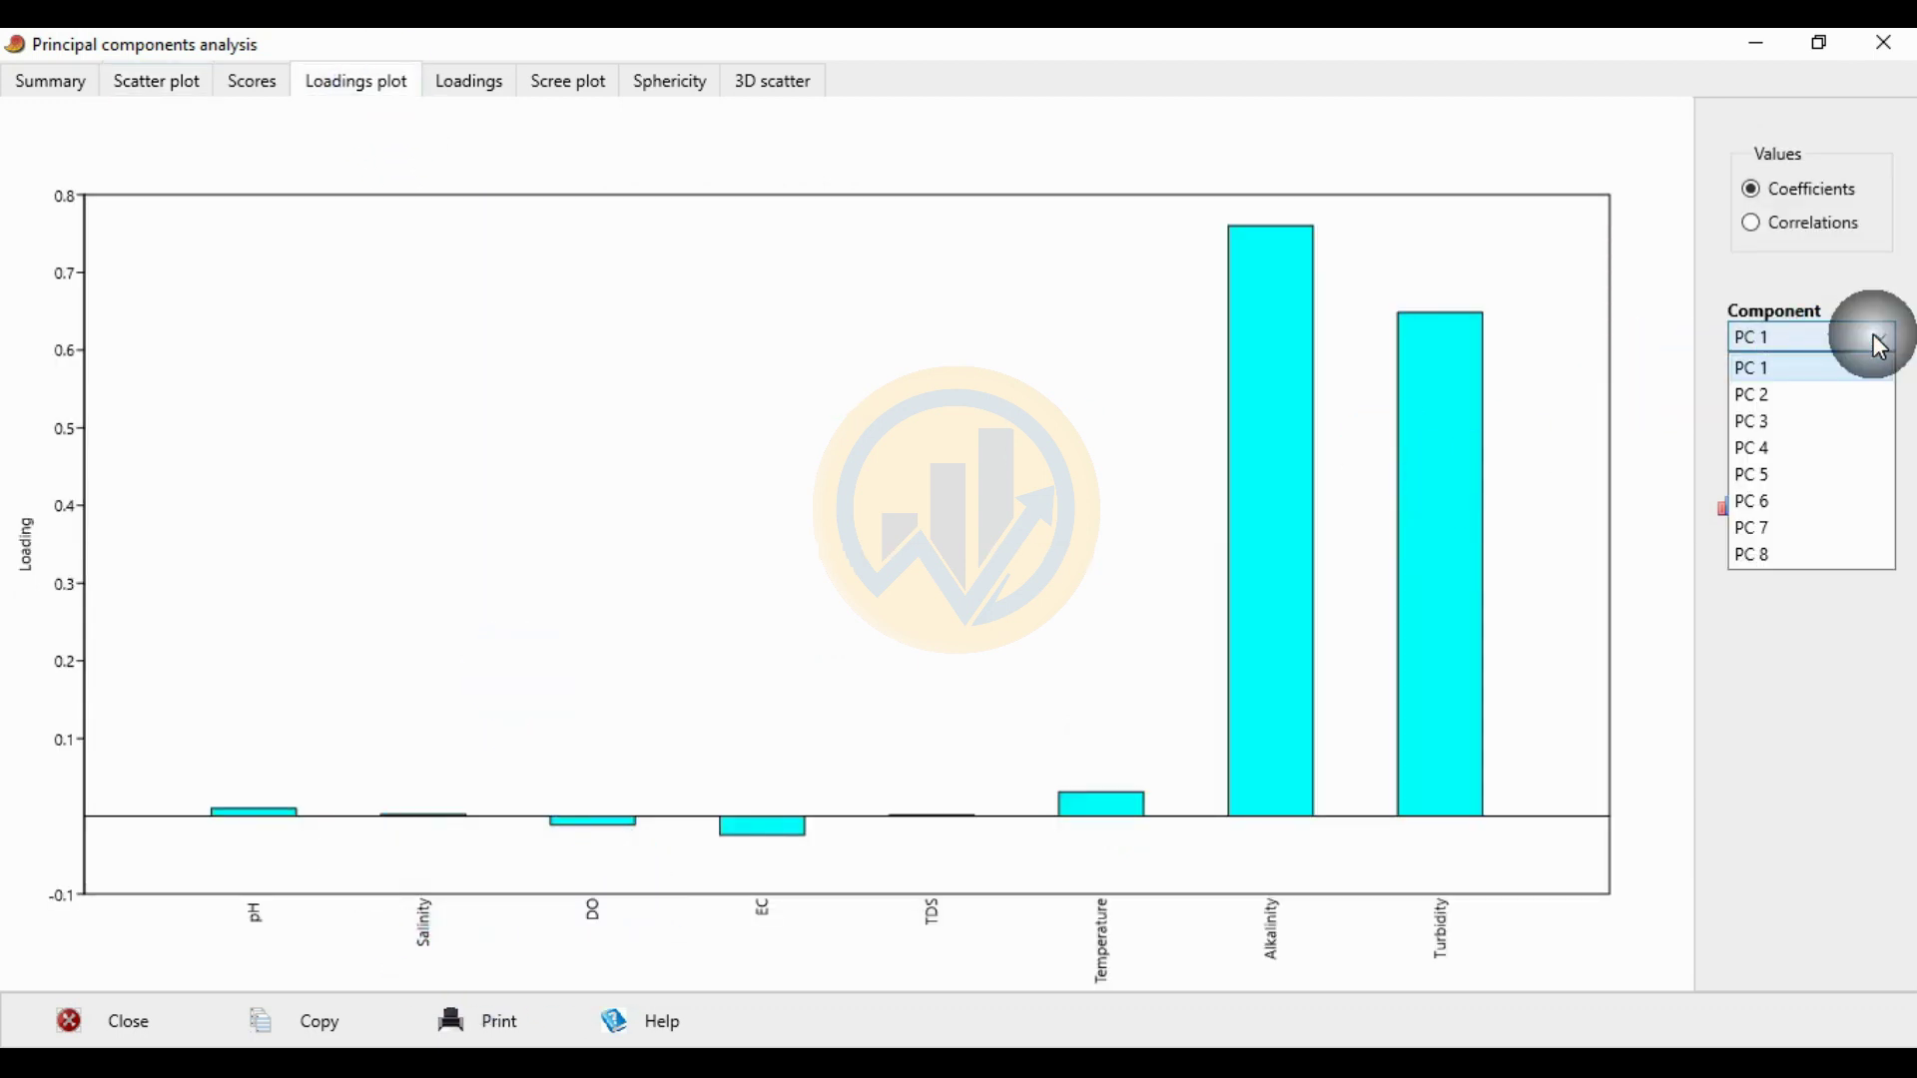
left_click(1795, 397)
left_click(1789, 341)
left_click(1782, 418)
left_click(1803, 333)
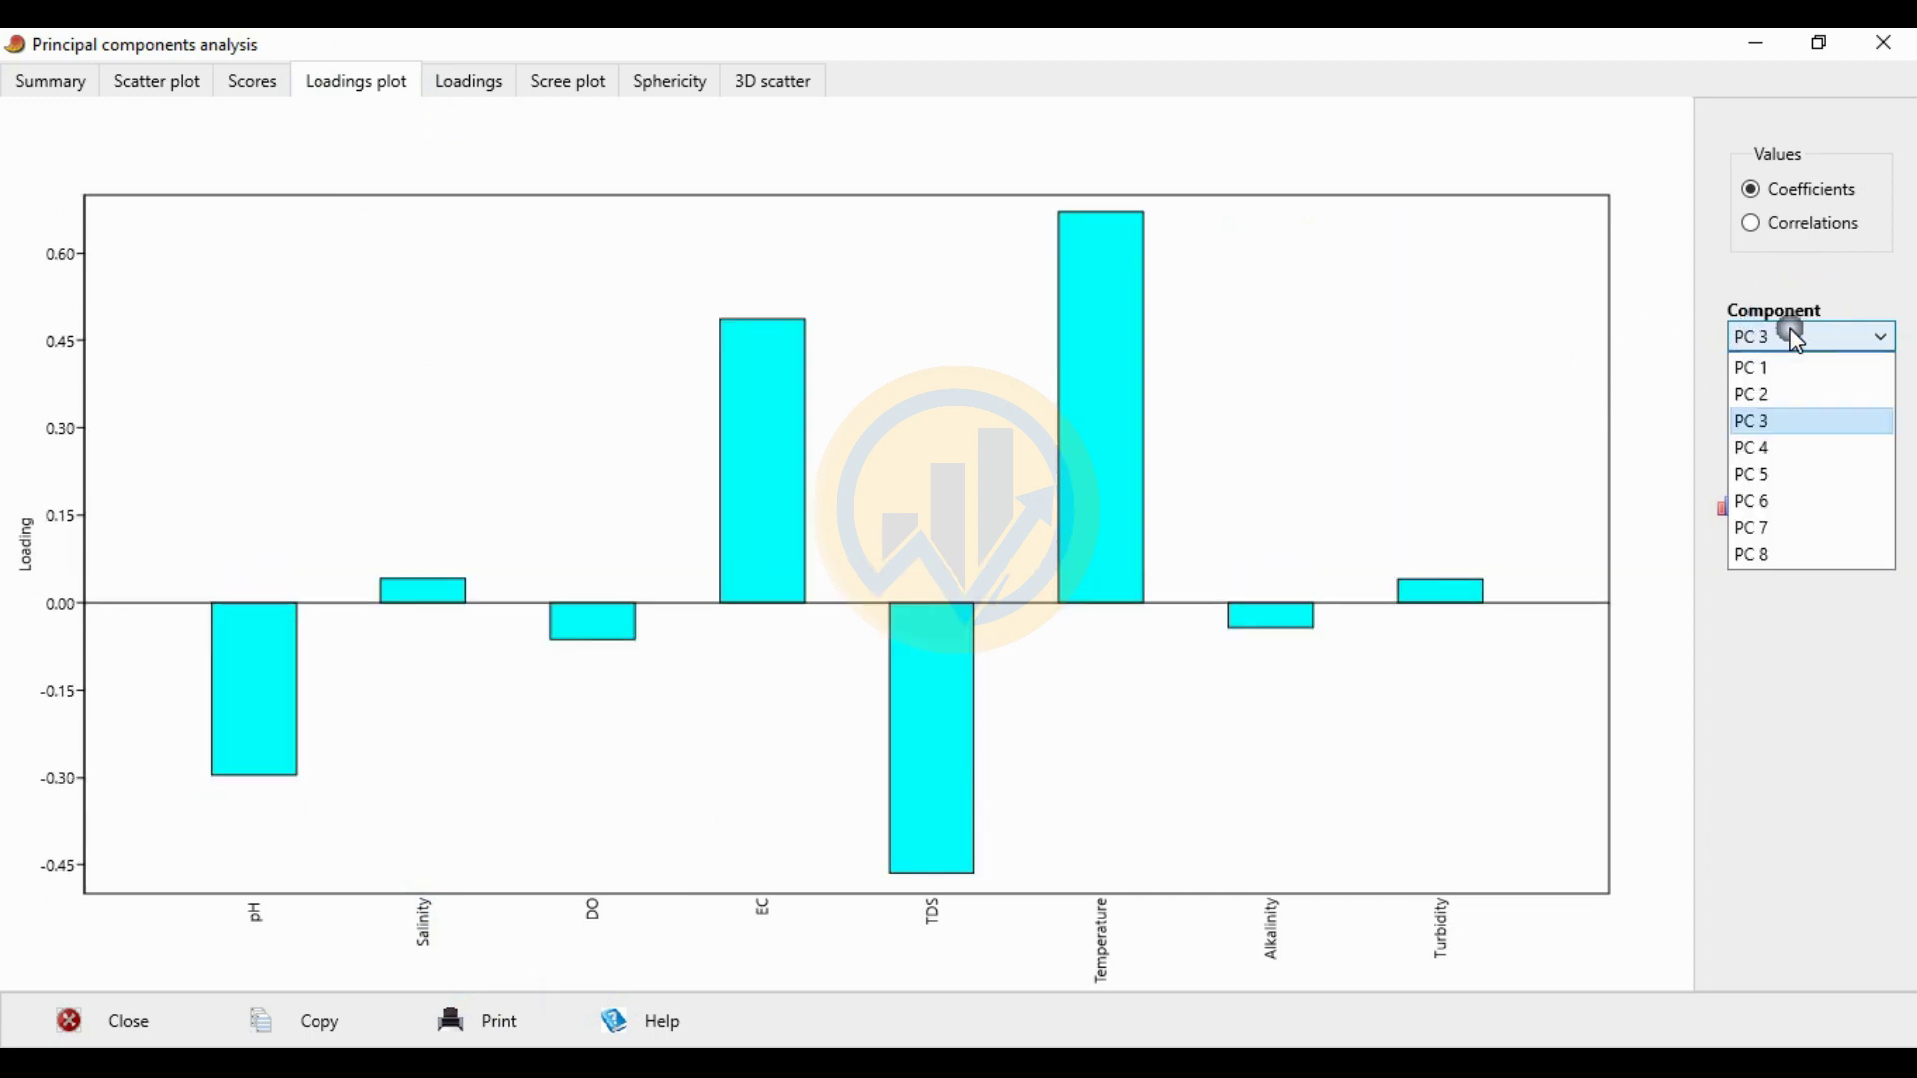
left_click(1777, 456)
left_click(1798, 348)
left_click(1794, 495)
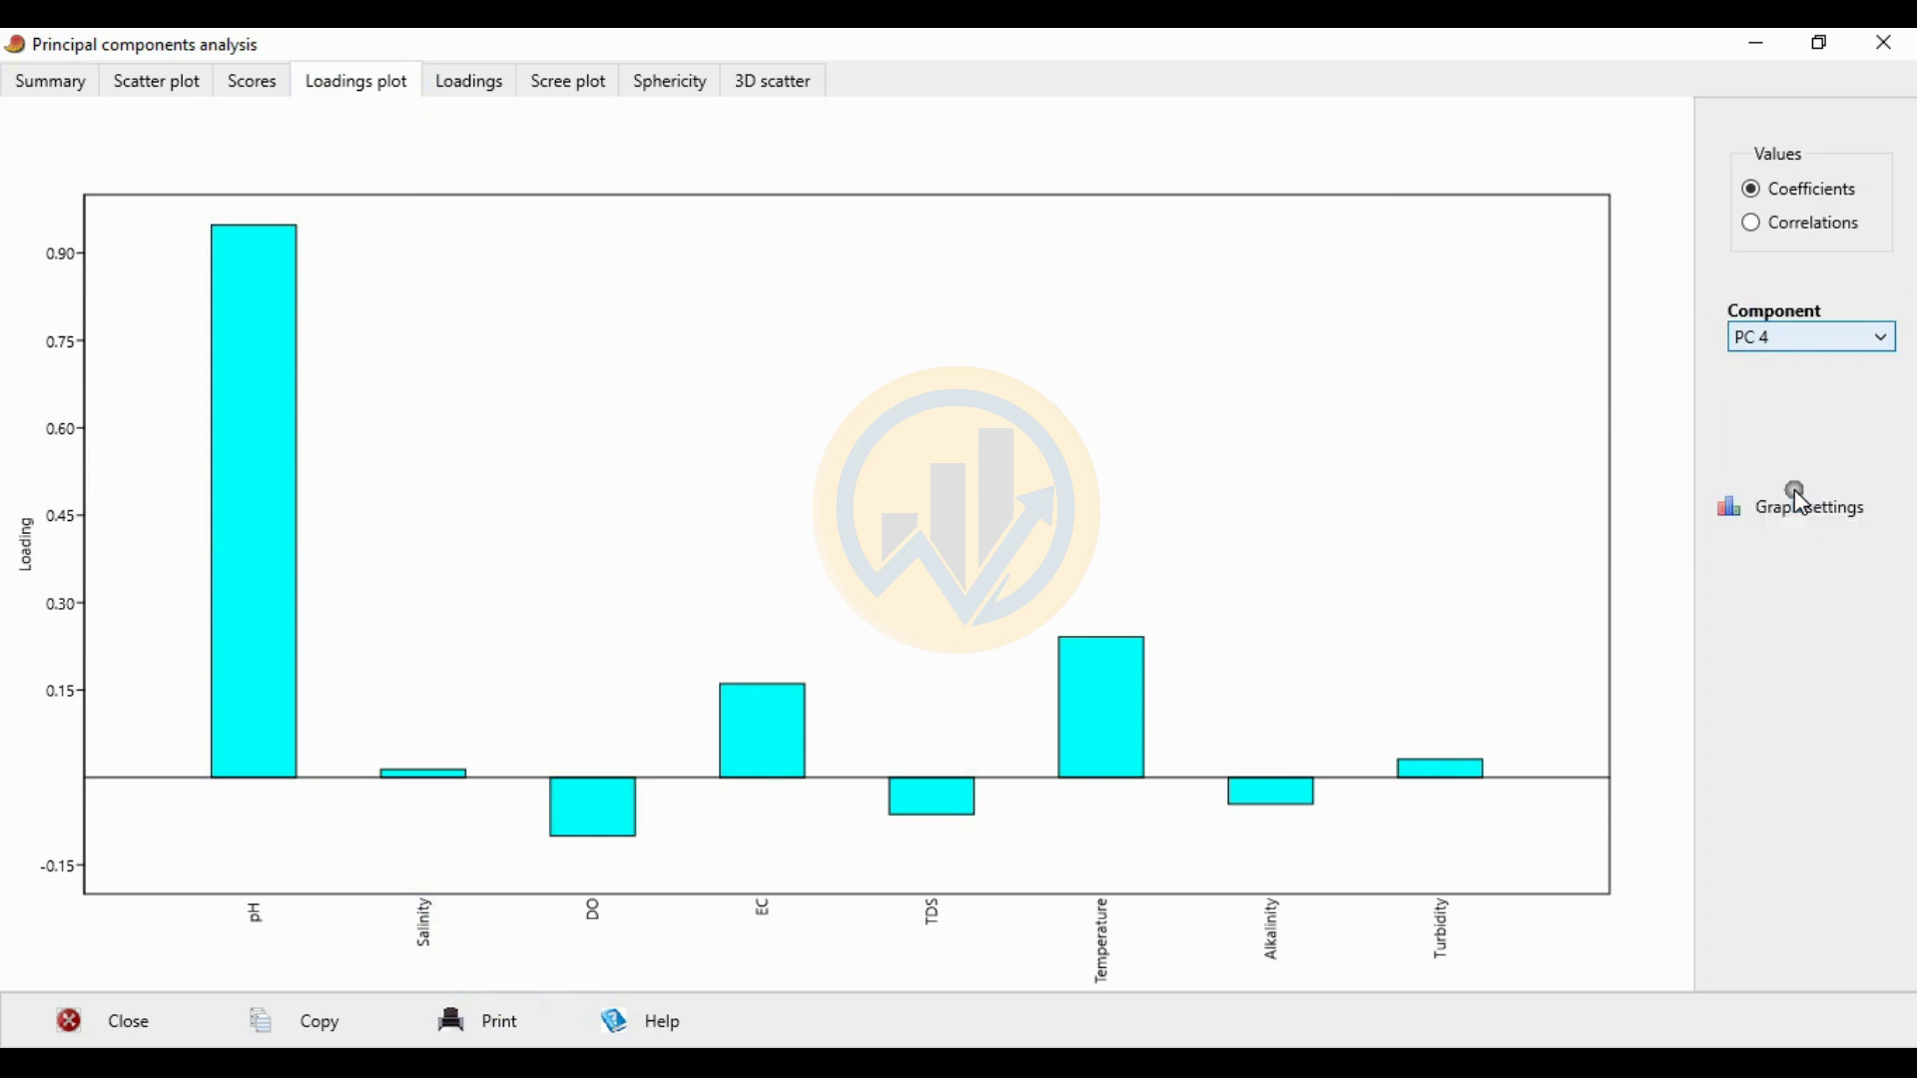
left_click(1801, 341)
left_click(1788, 528)
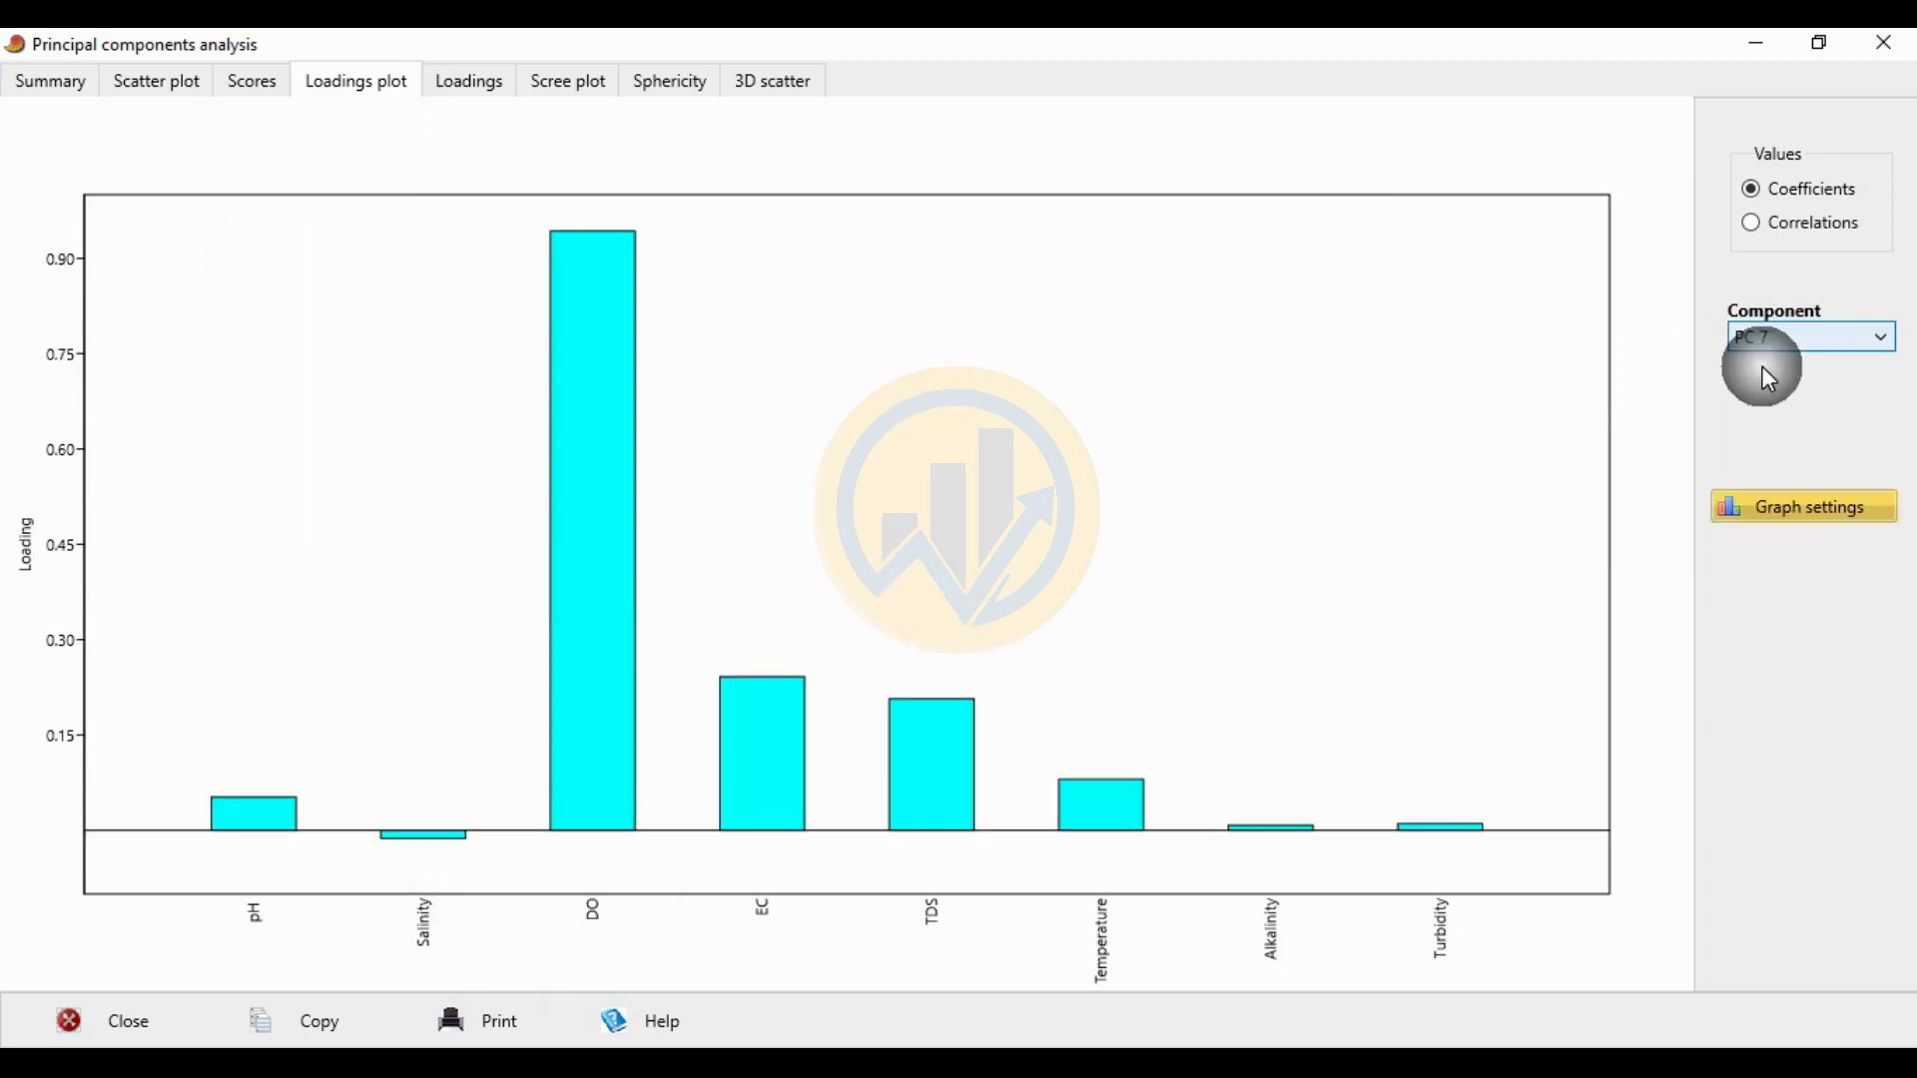
left_click(1774, 338)
left_click(1768, 573)
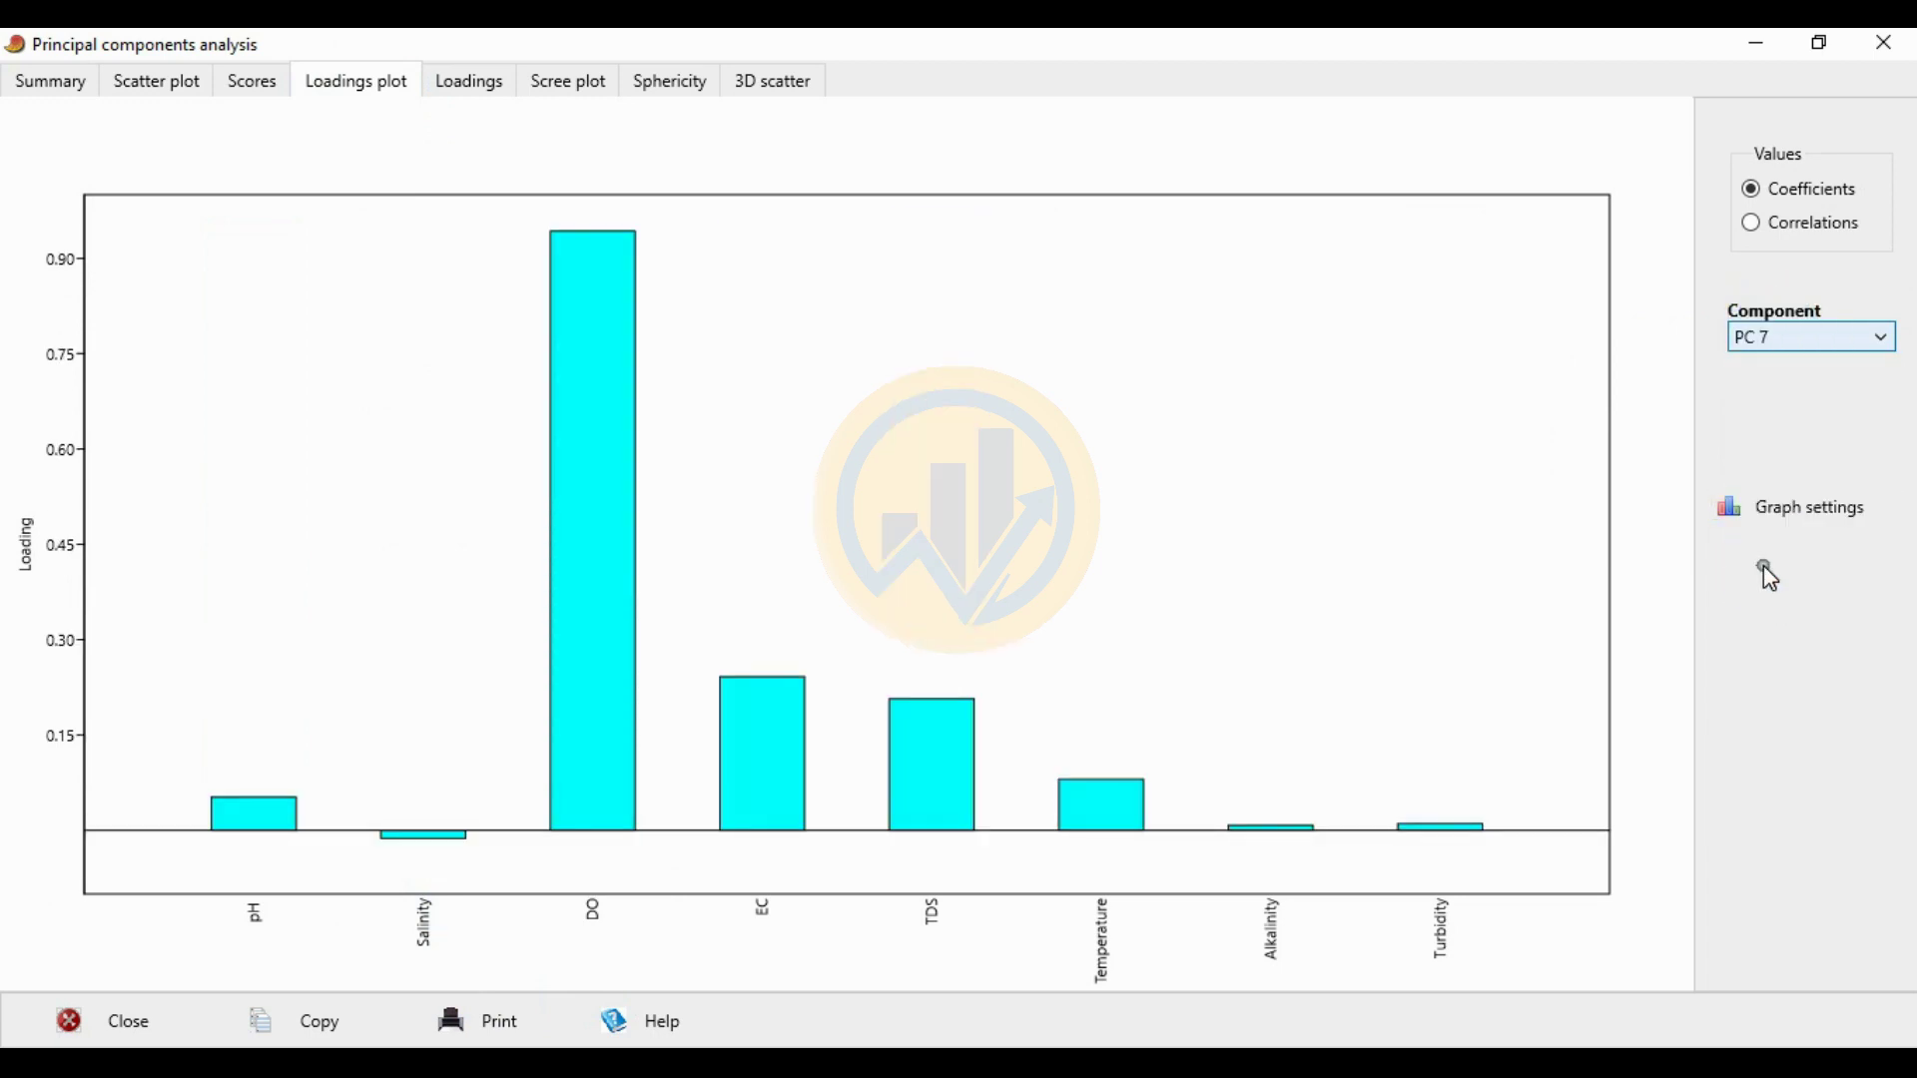
left_click(1790, 348)
left_click(1774, 370)
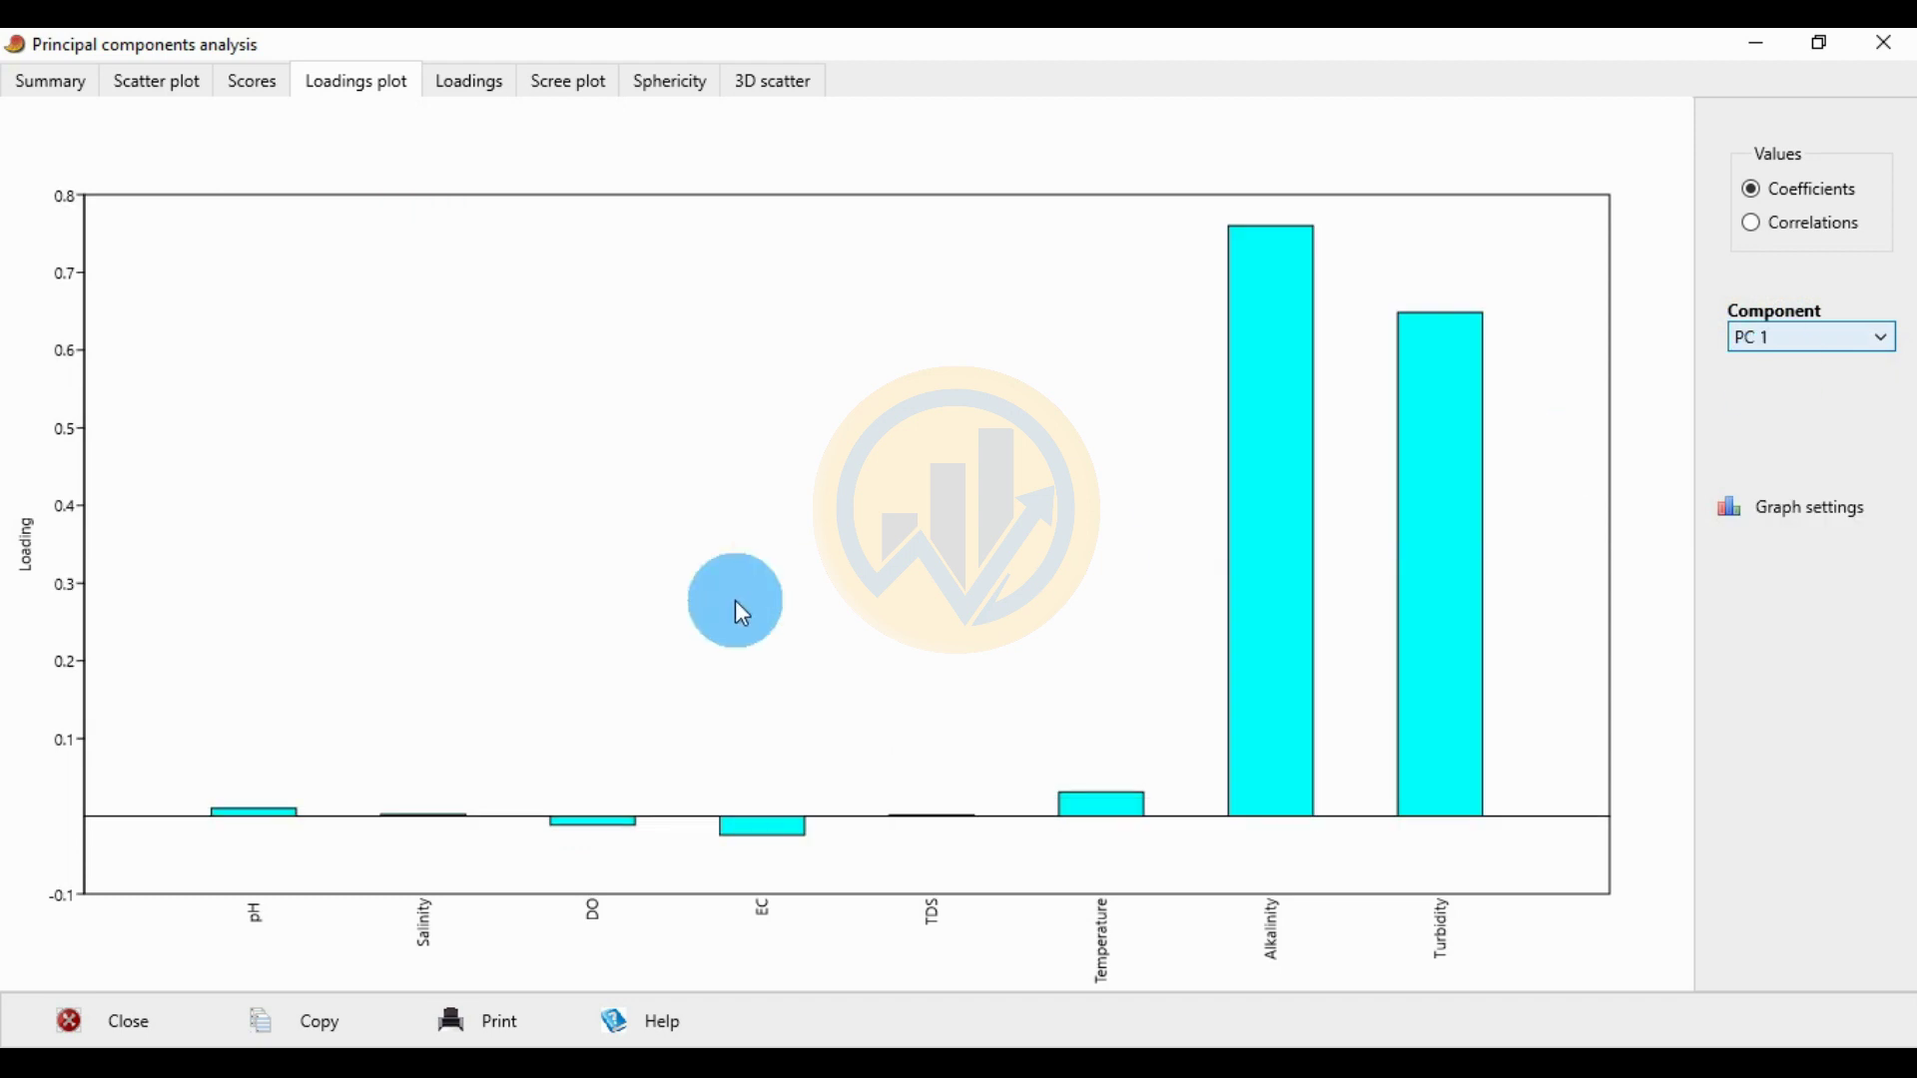
- Compare the PC 1 loadings plot with the numeric loadings table for each water-quality variable, from pH to turbidity
left_click(478, 88)
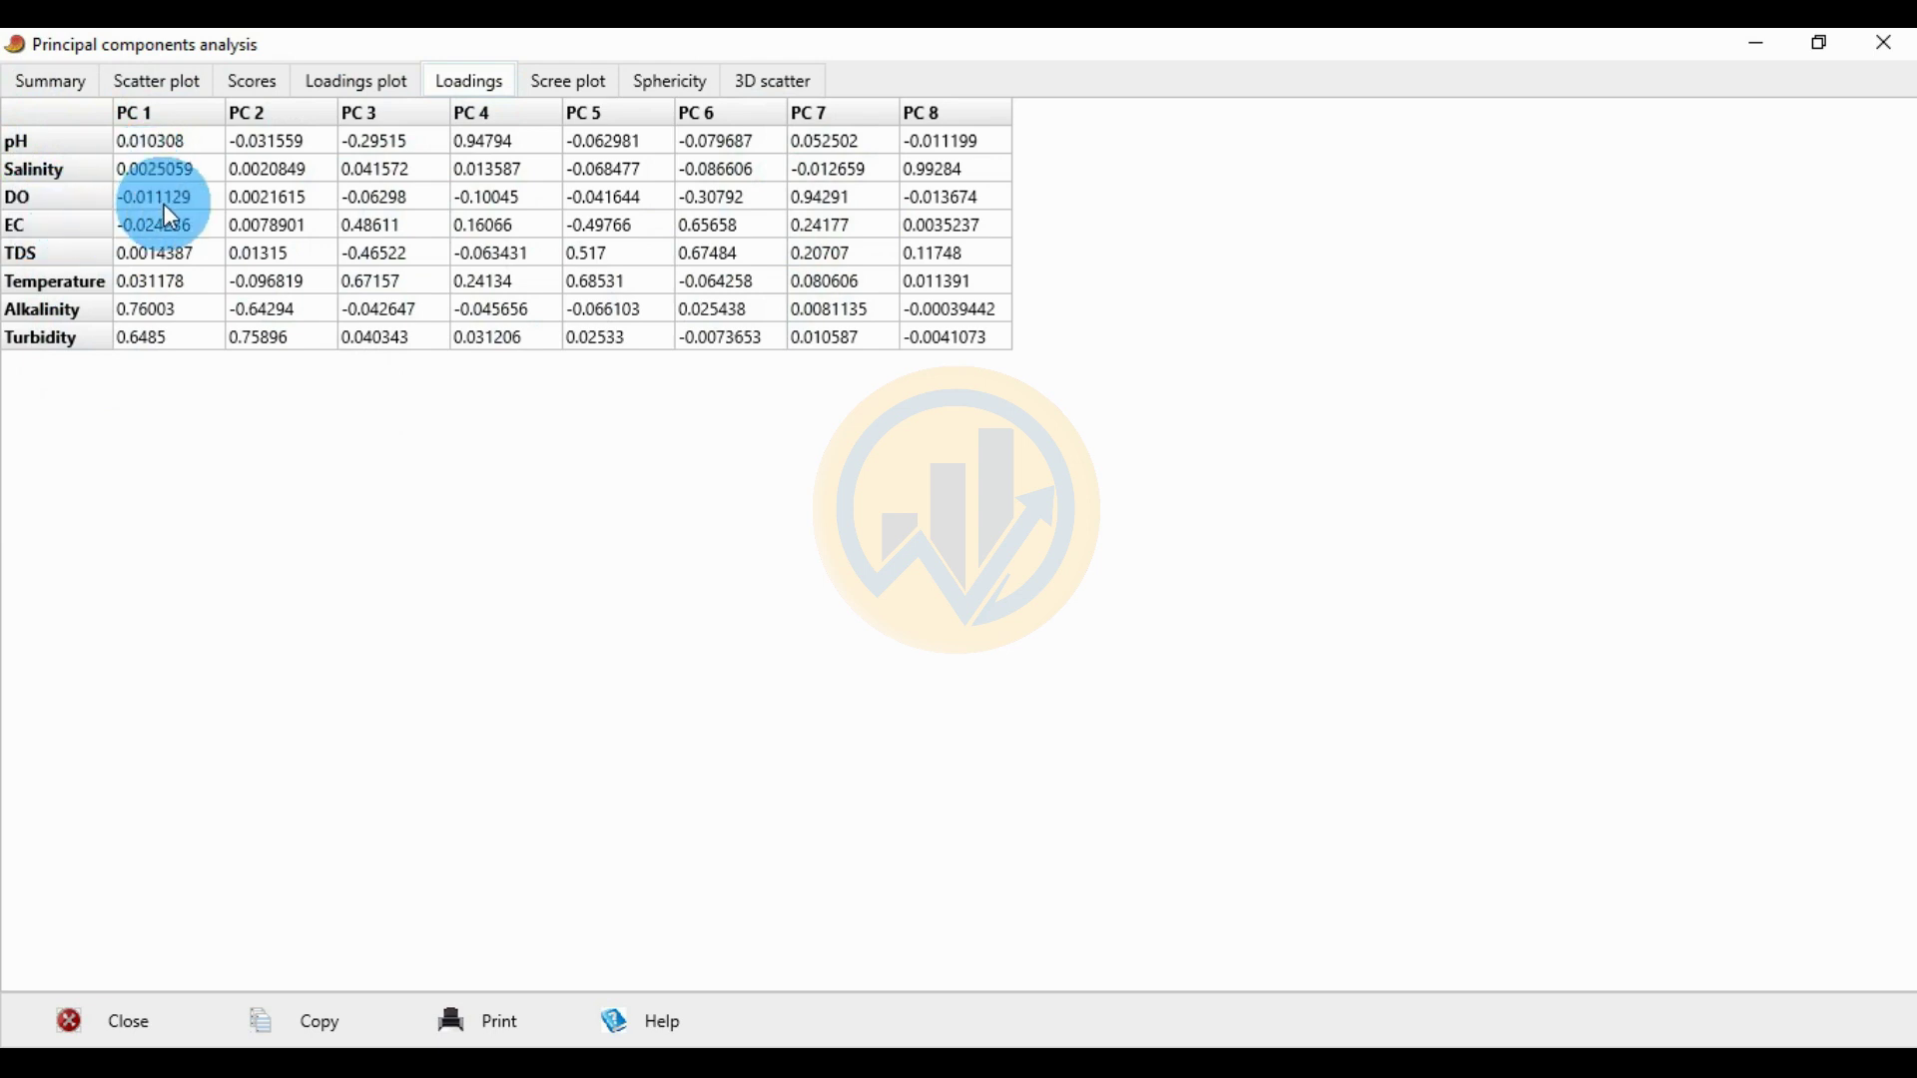
left_click(361, 84)
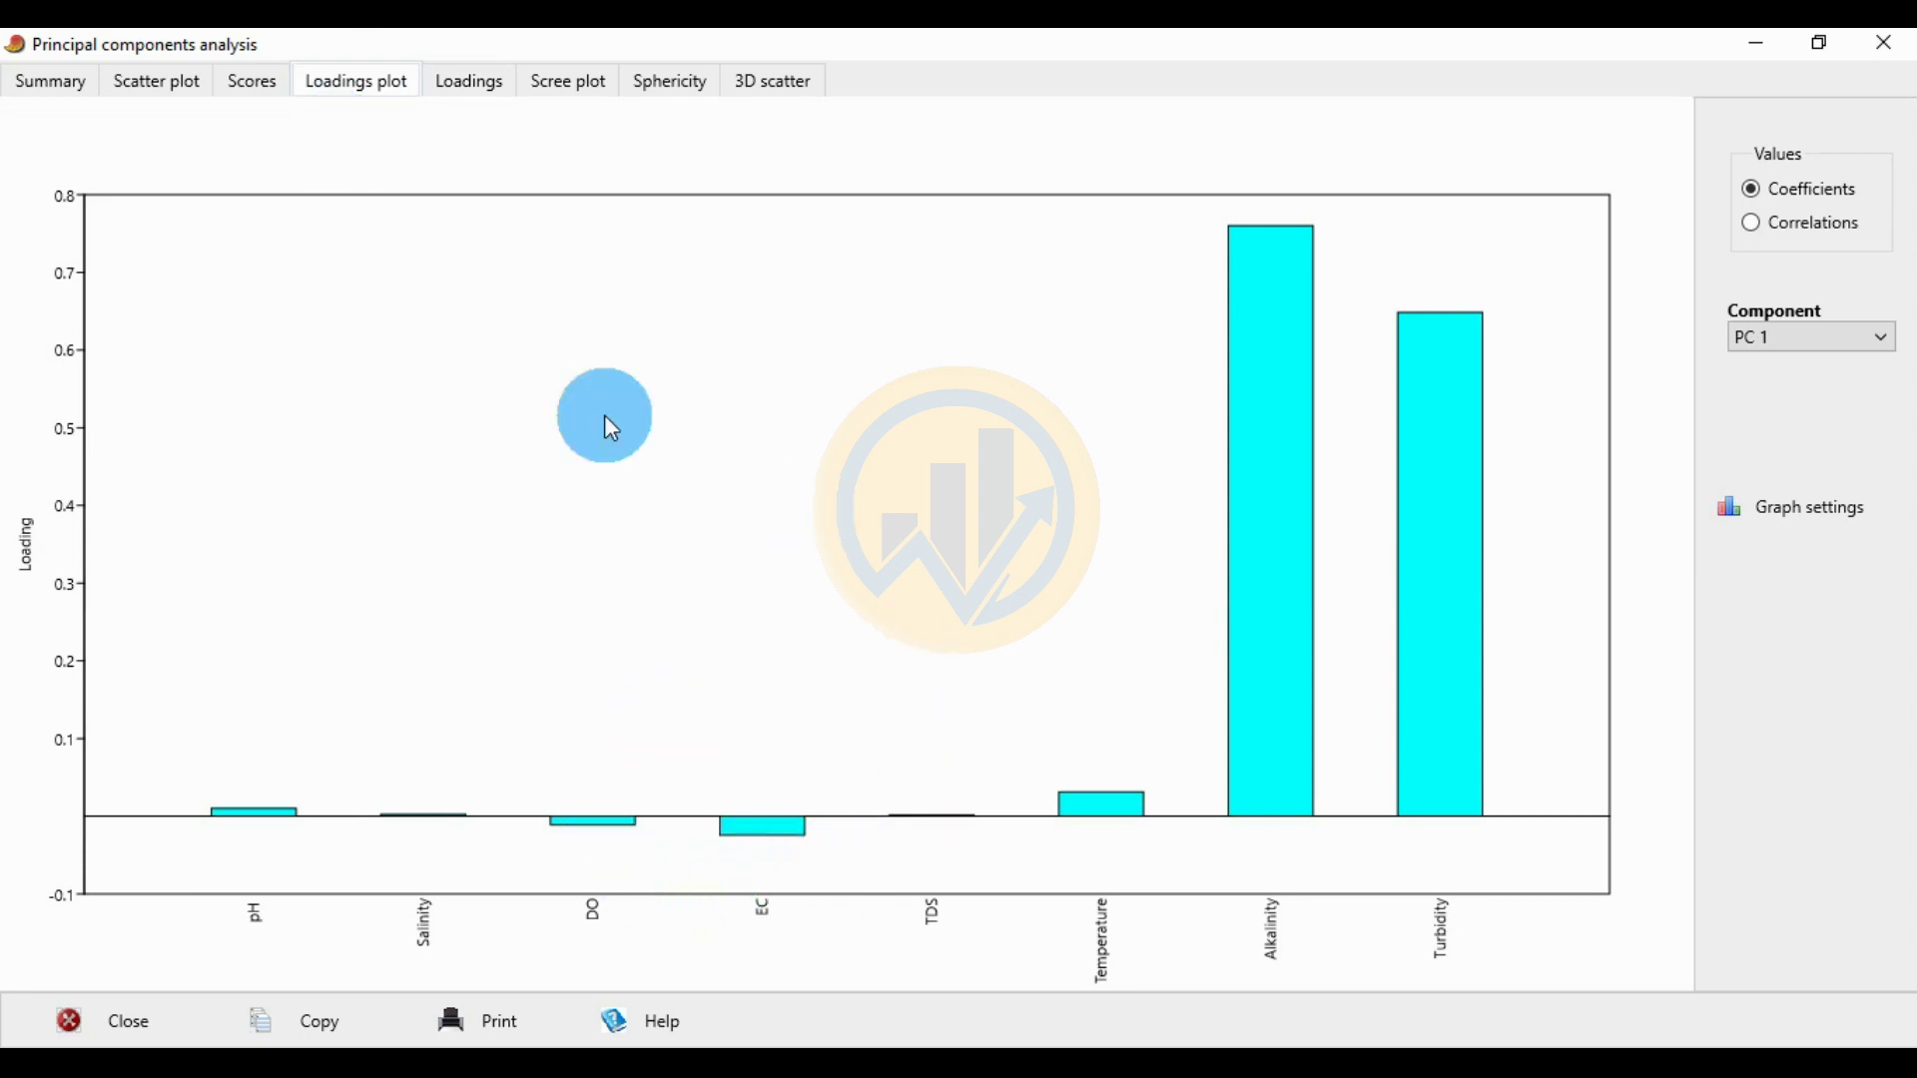
left_click(489, 89)
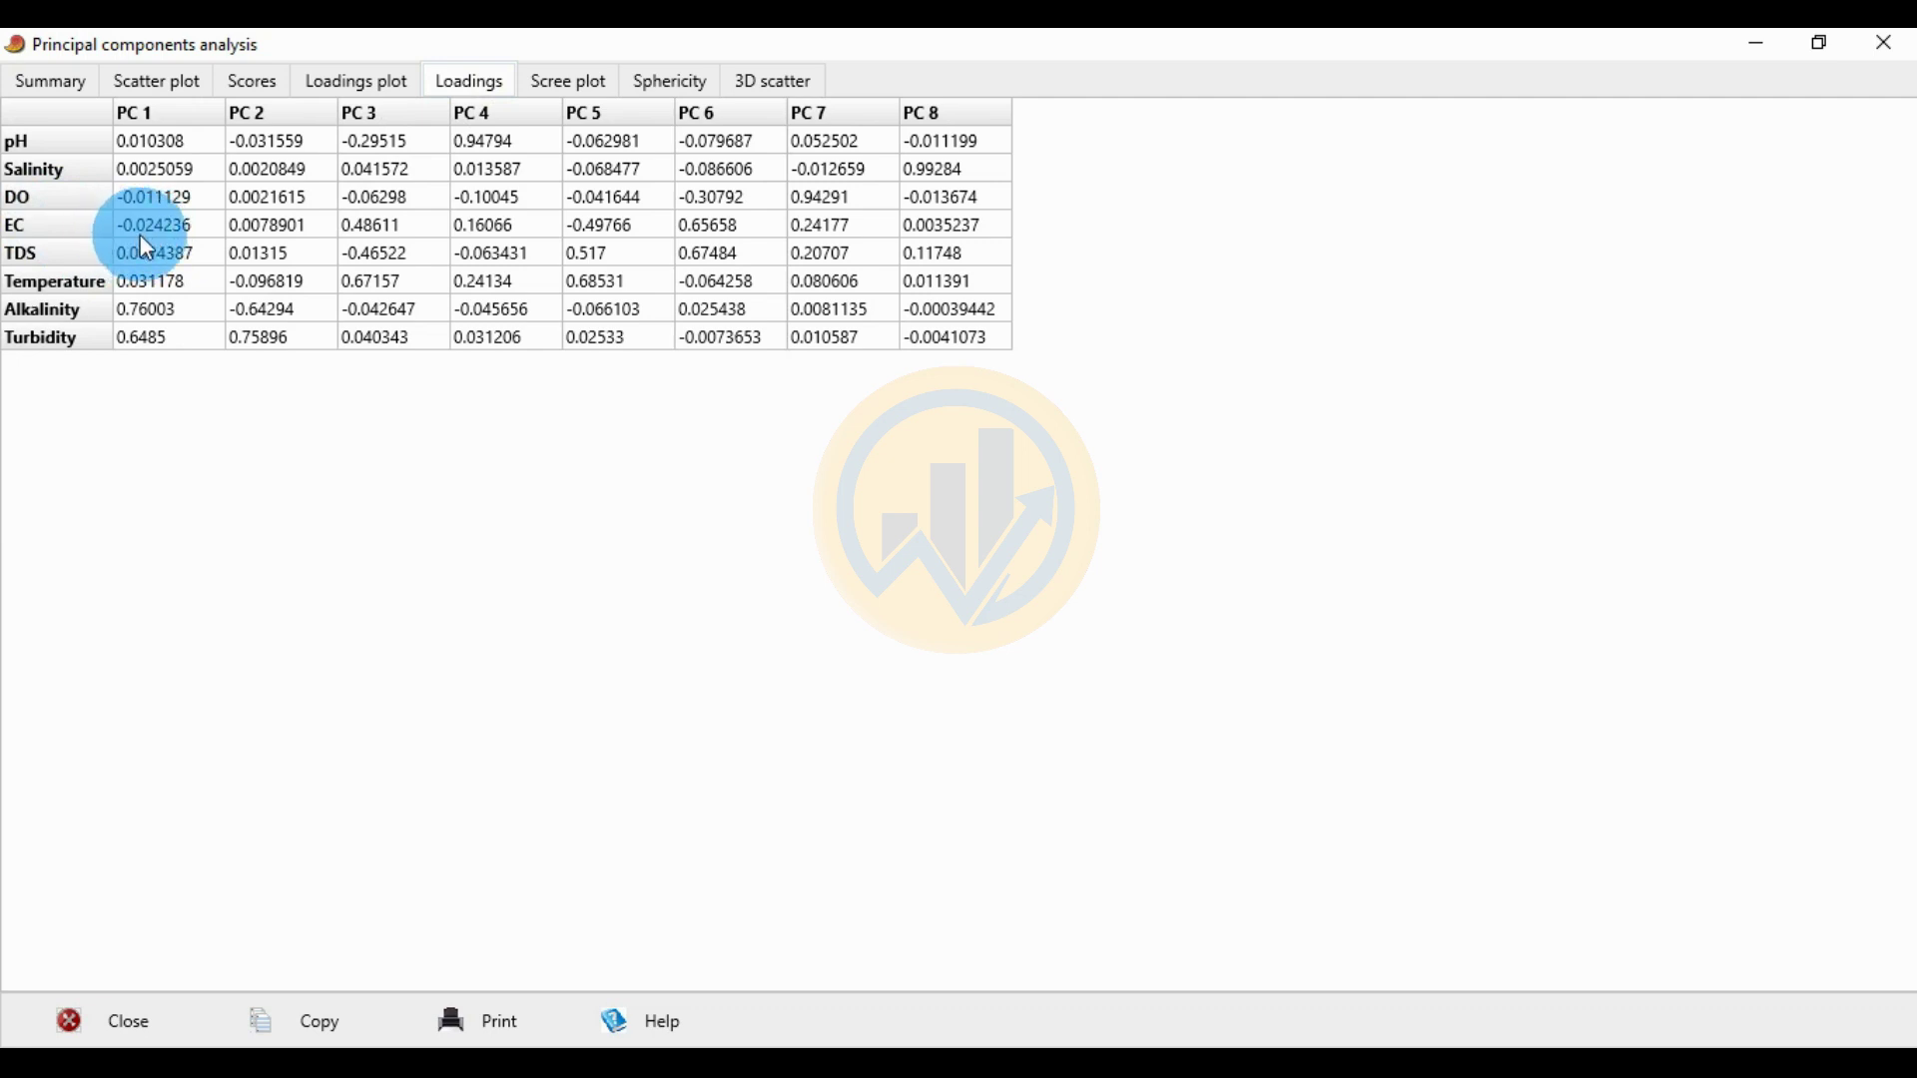
left_click(374, 80)
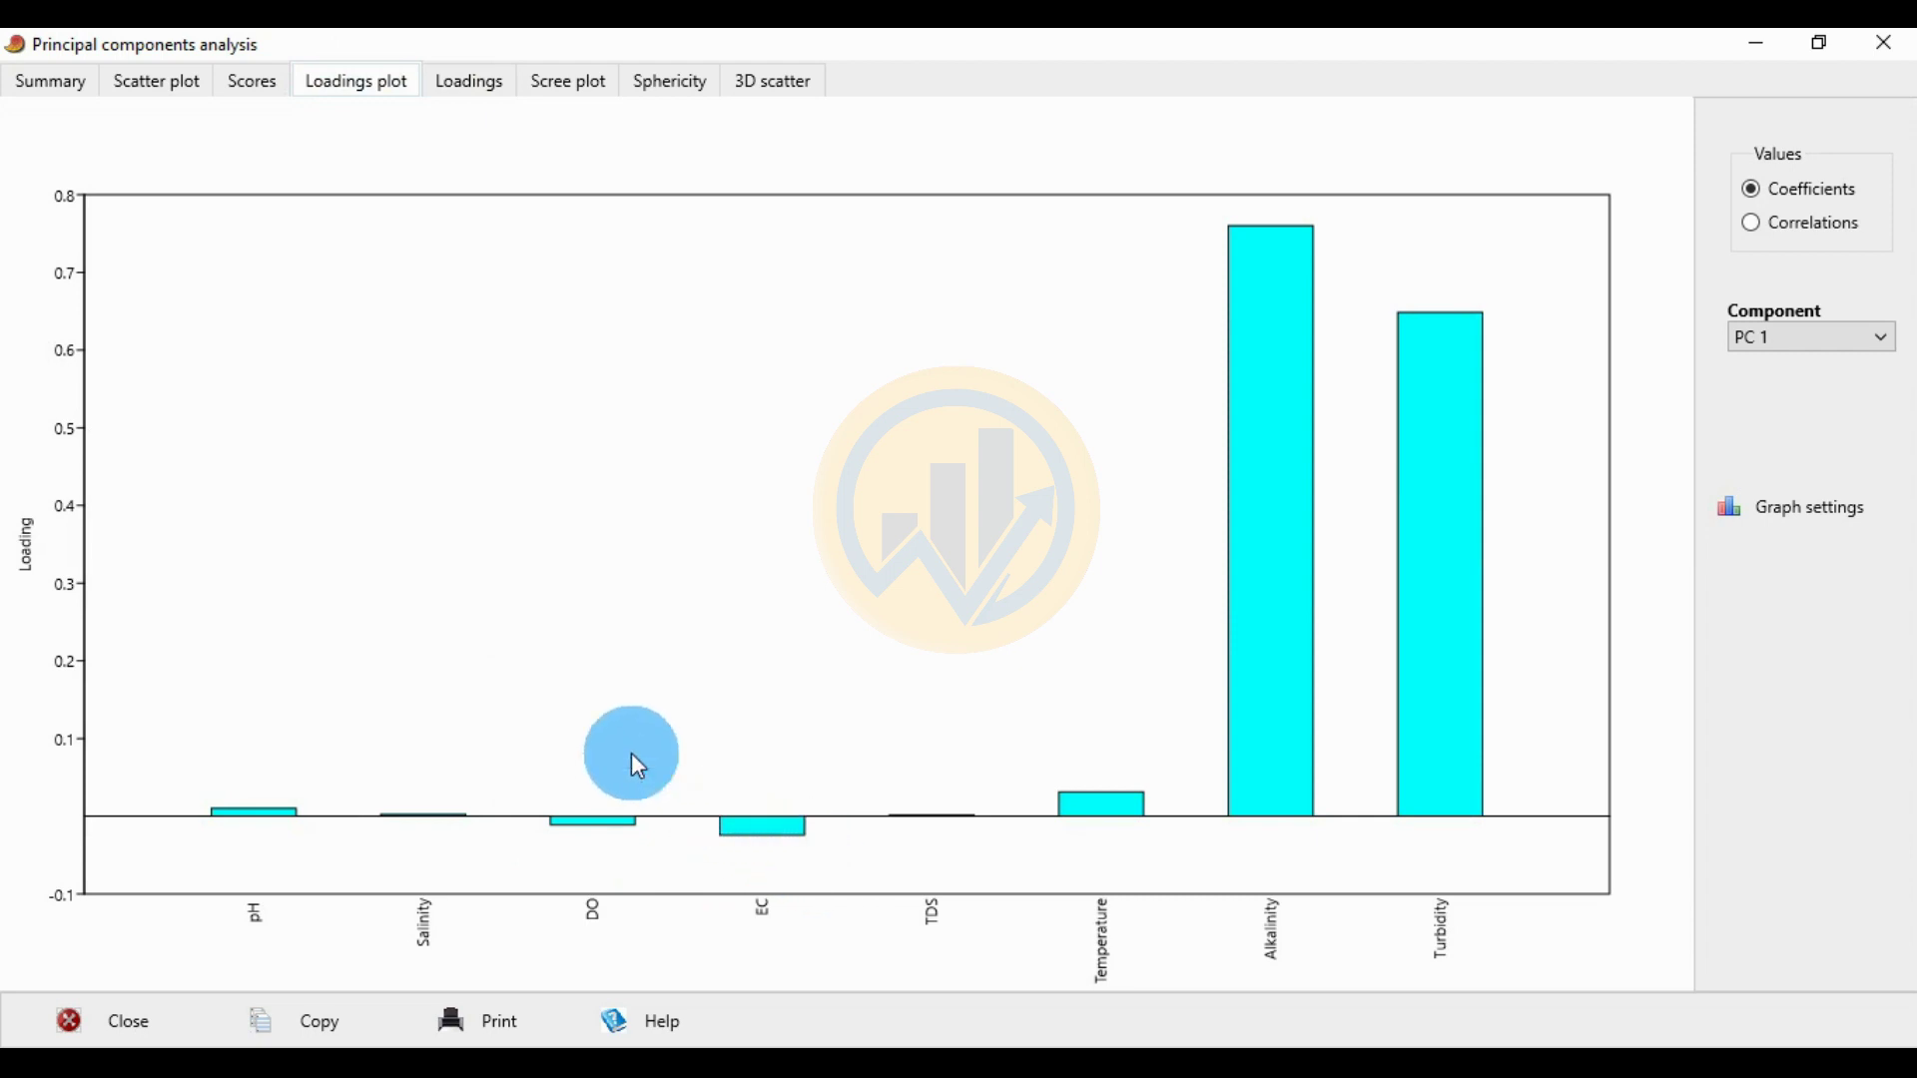
left_click(262, 84)
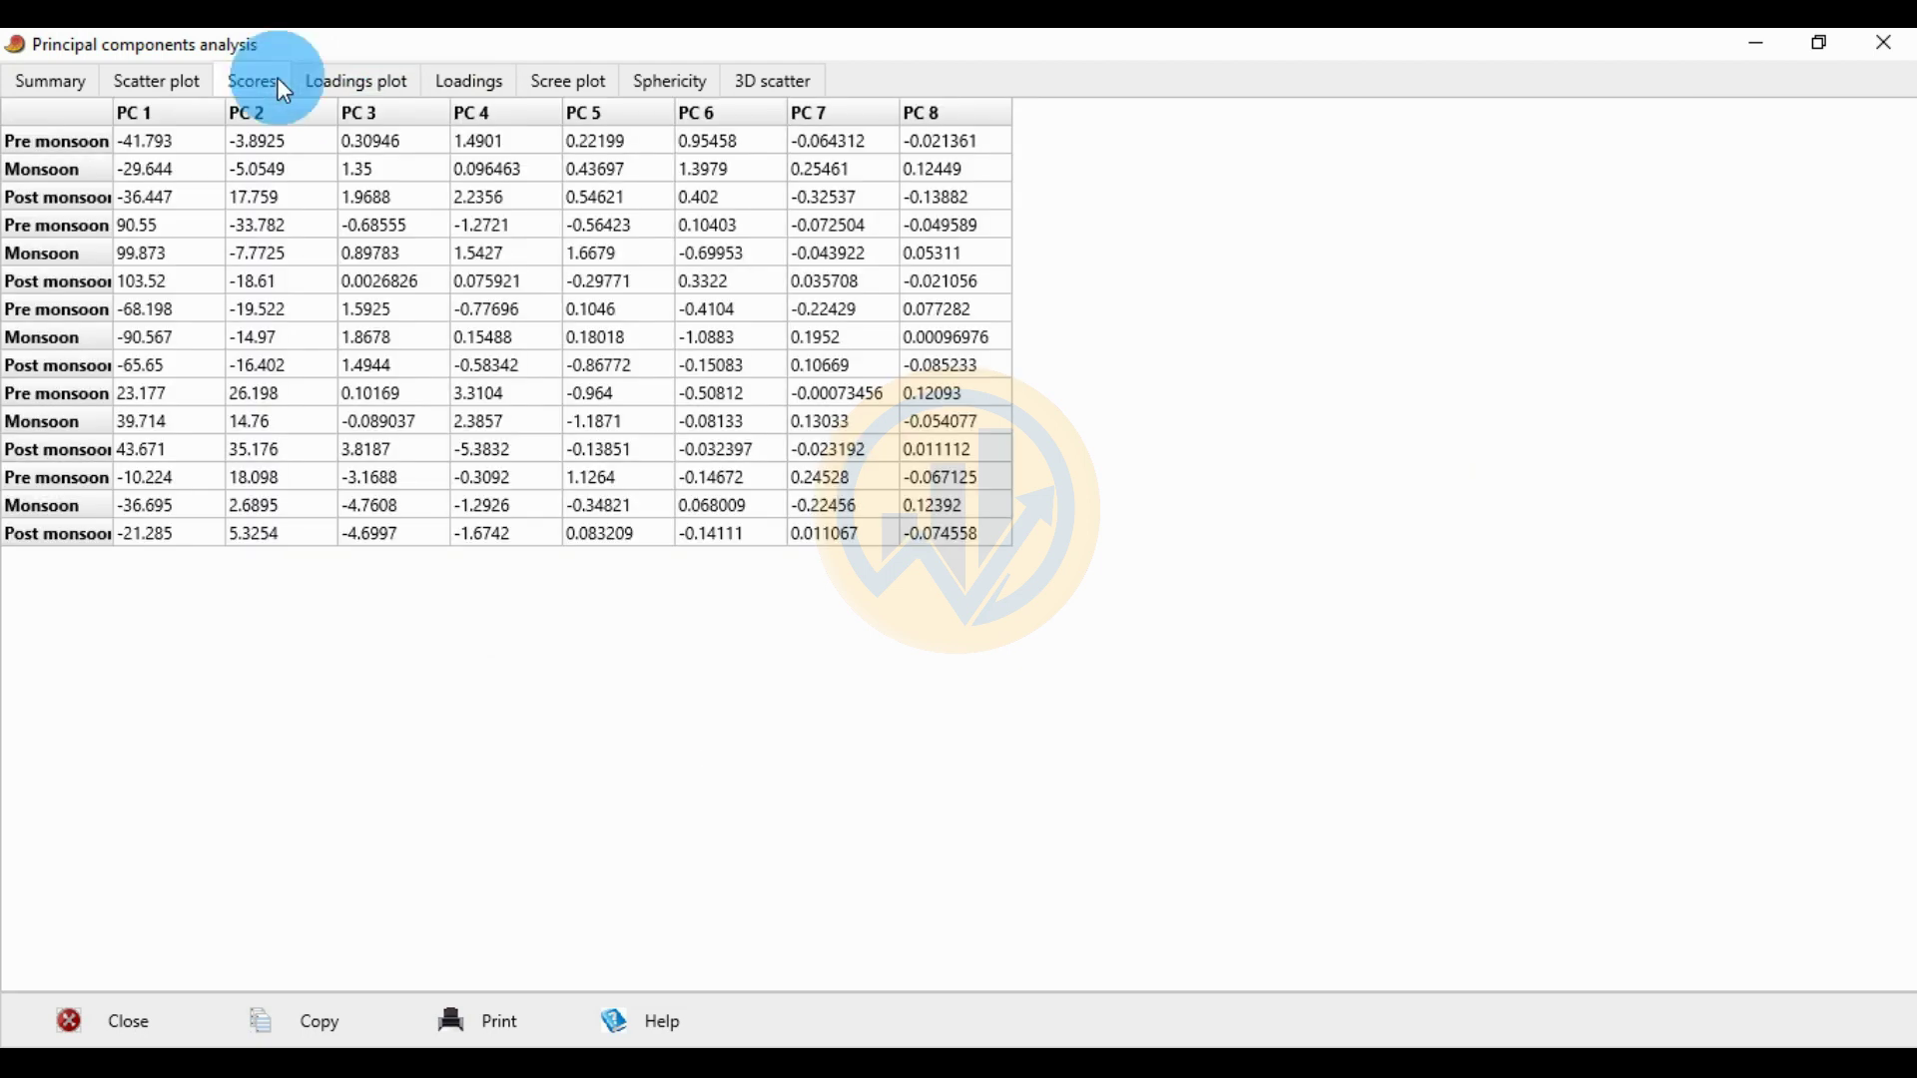
left_click(362, 85)
left_click(468, 89)
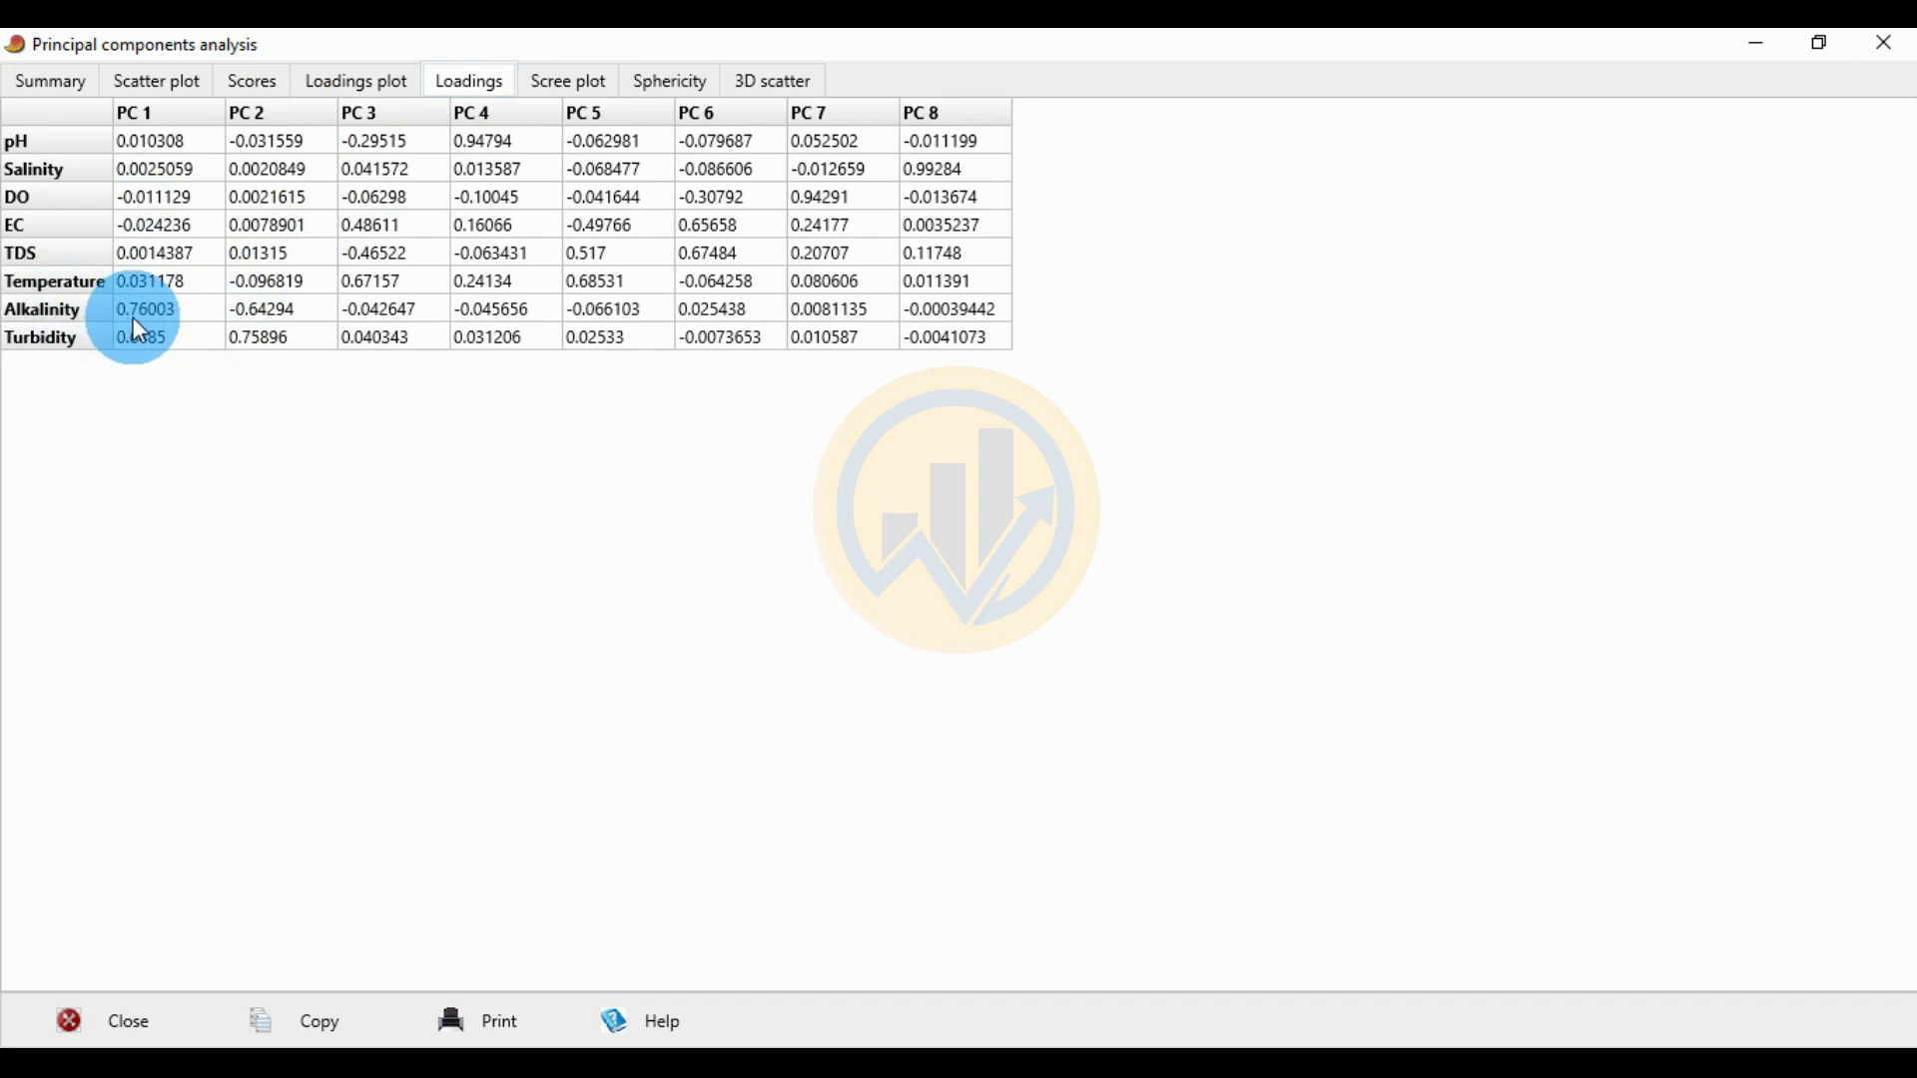
left_click(364, 85)
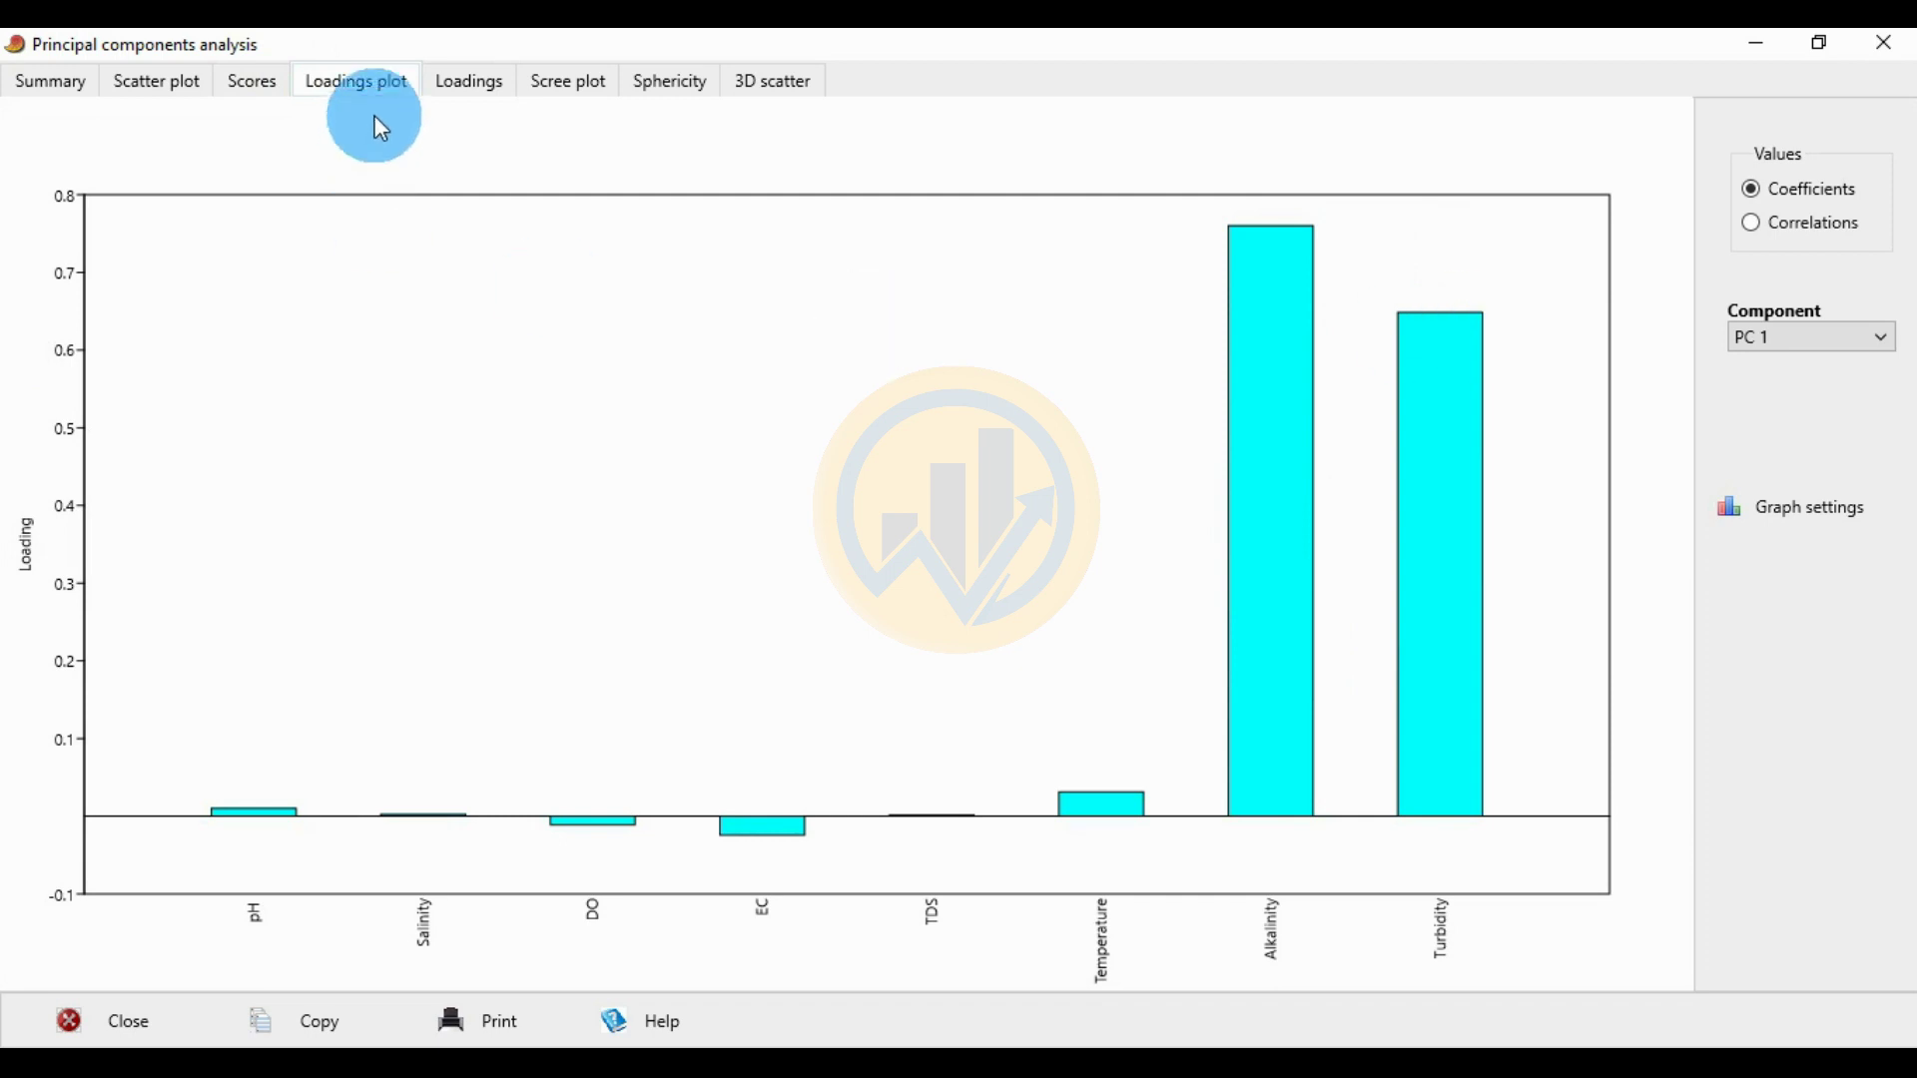
left_click(455, 79)
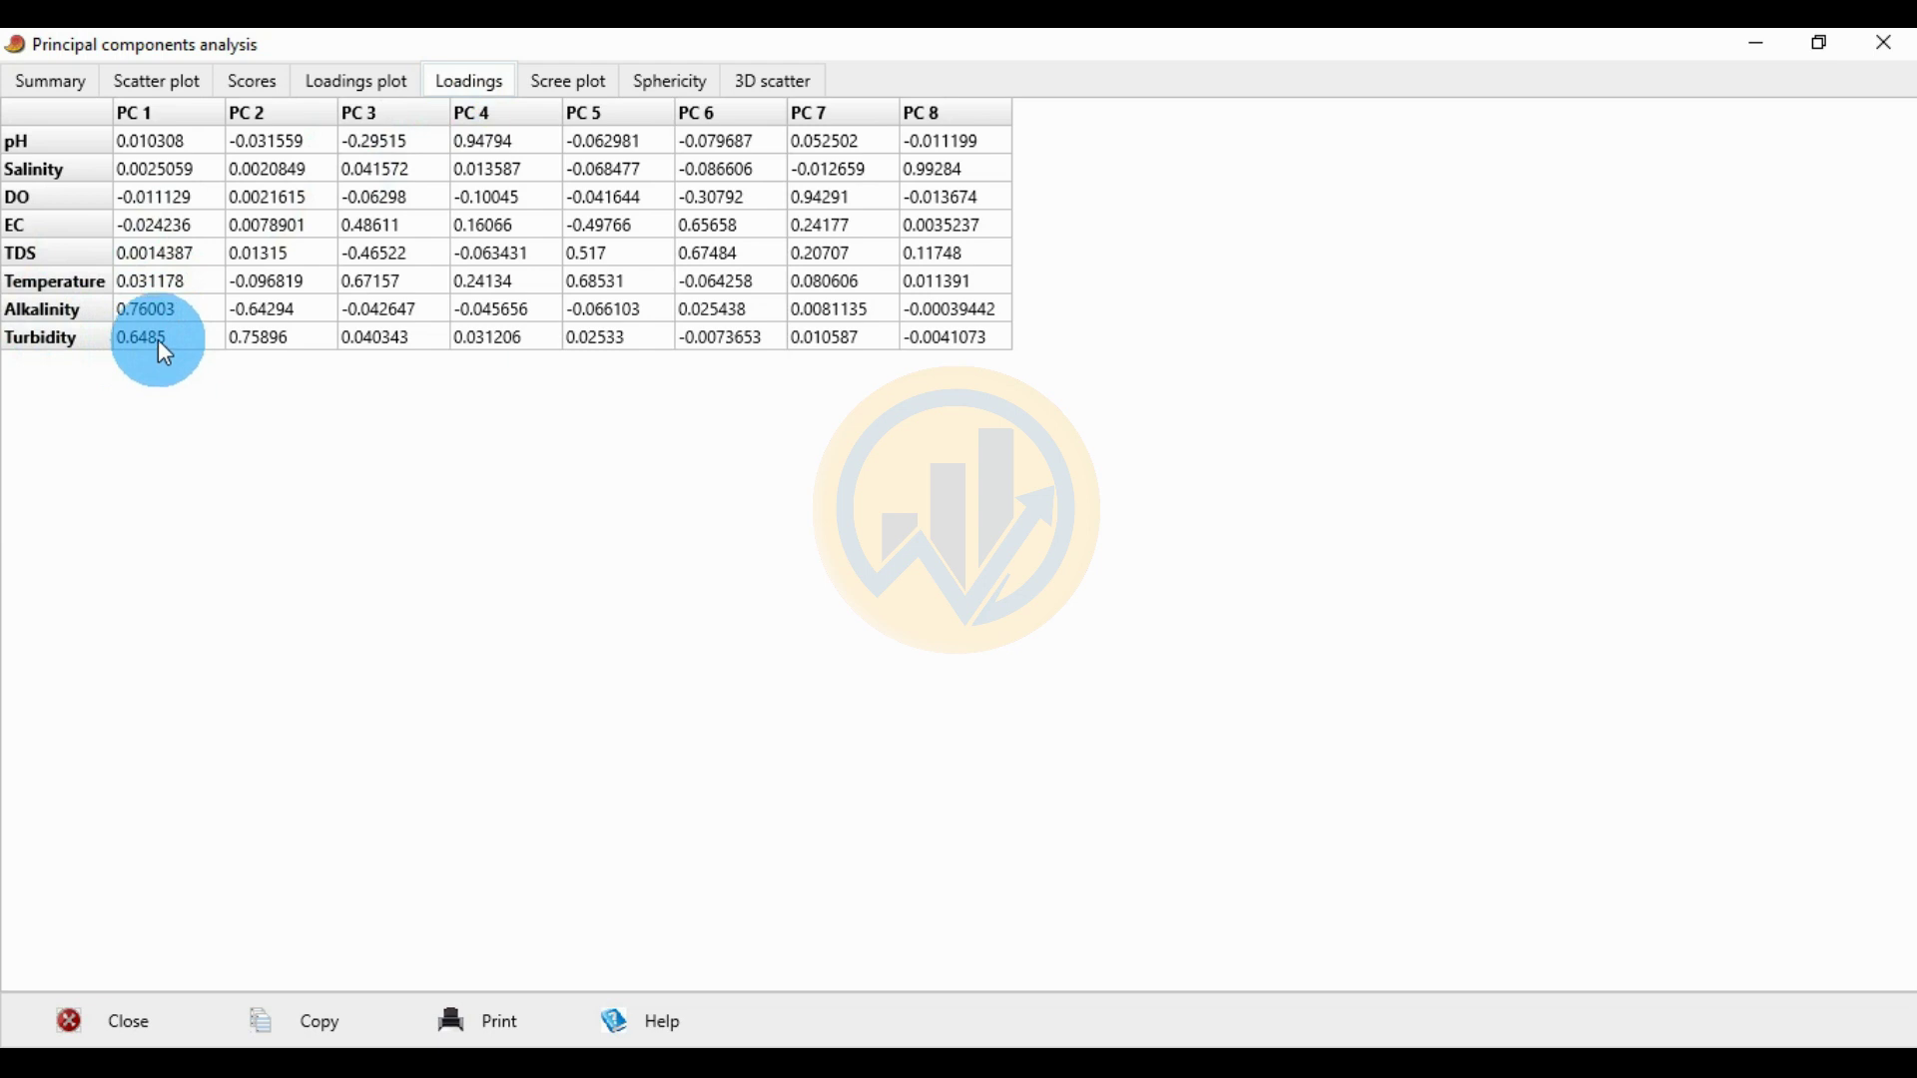
- Review the scree plot, Bartlett's sphericity test and the 3D scatter of the components
left_click(573, 81)
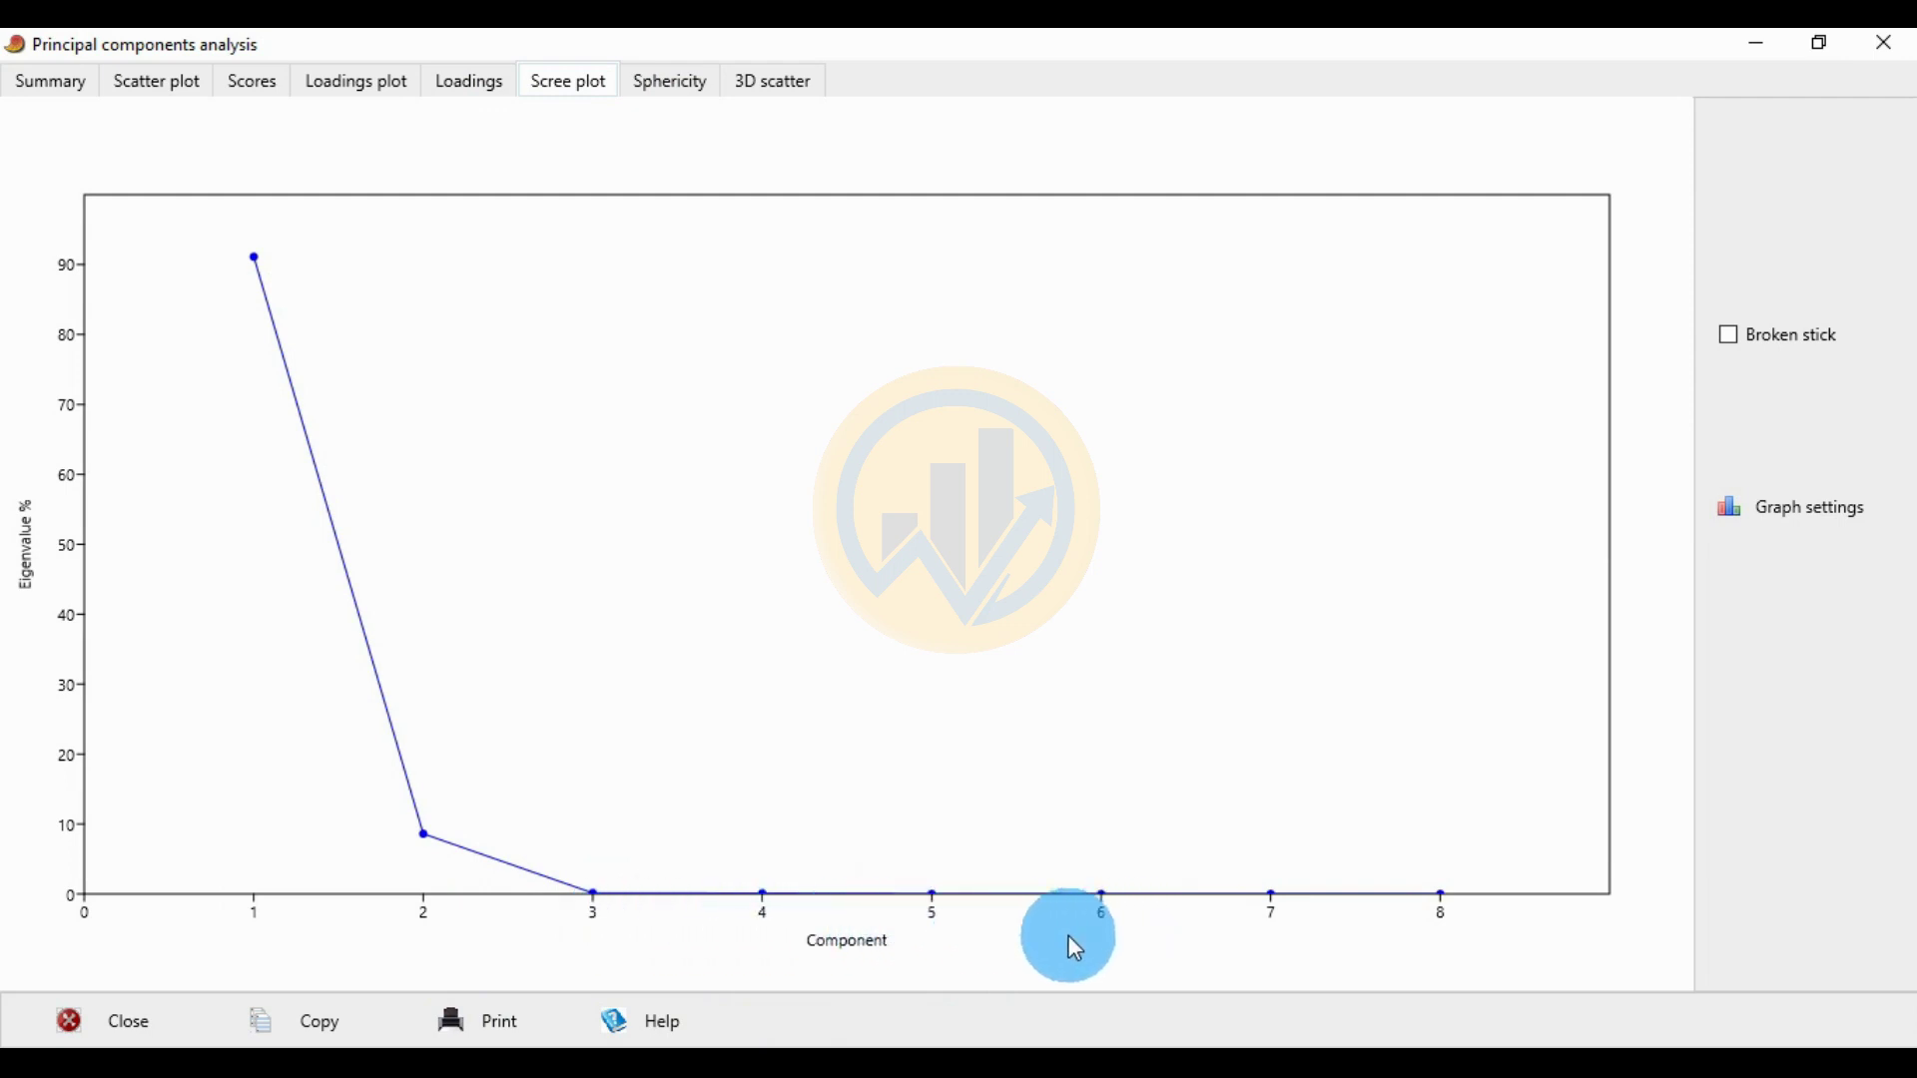
left_click(675, 92)
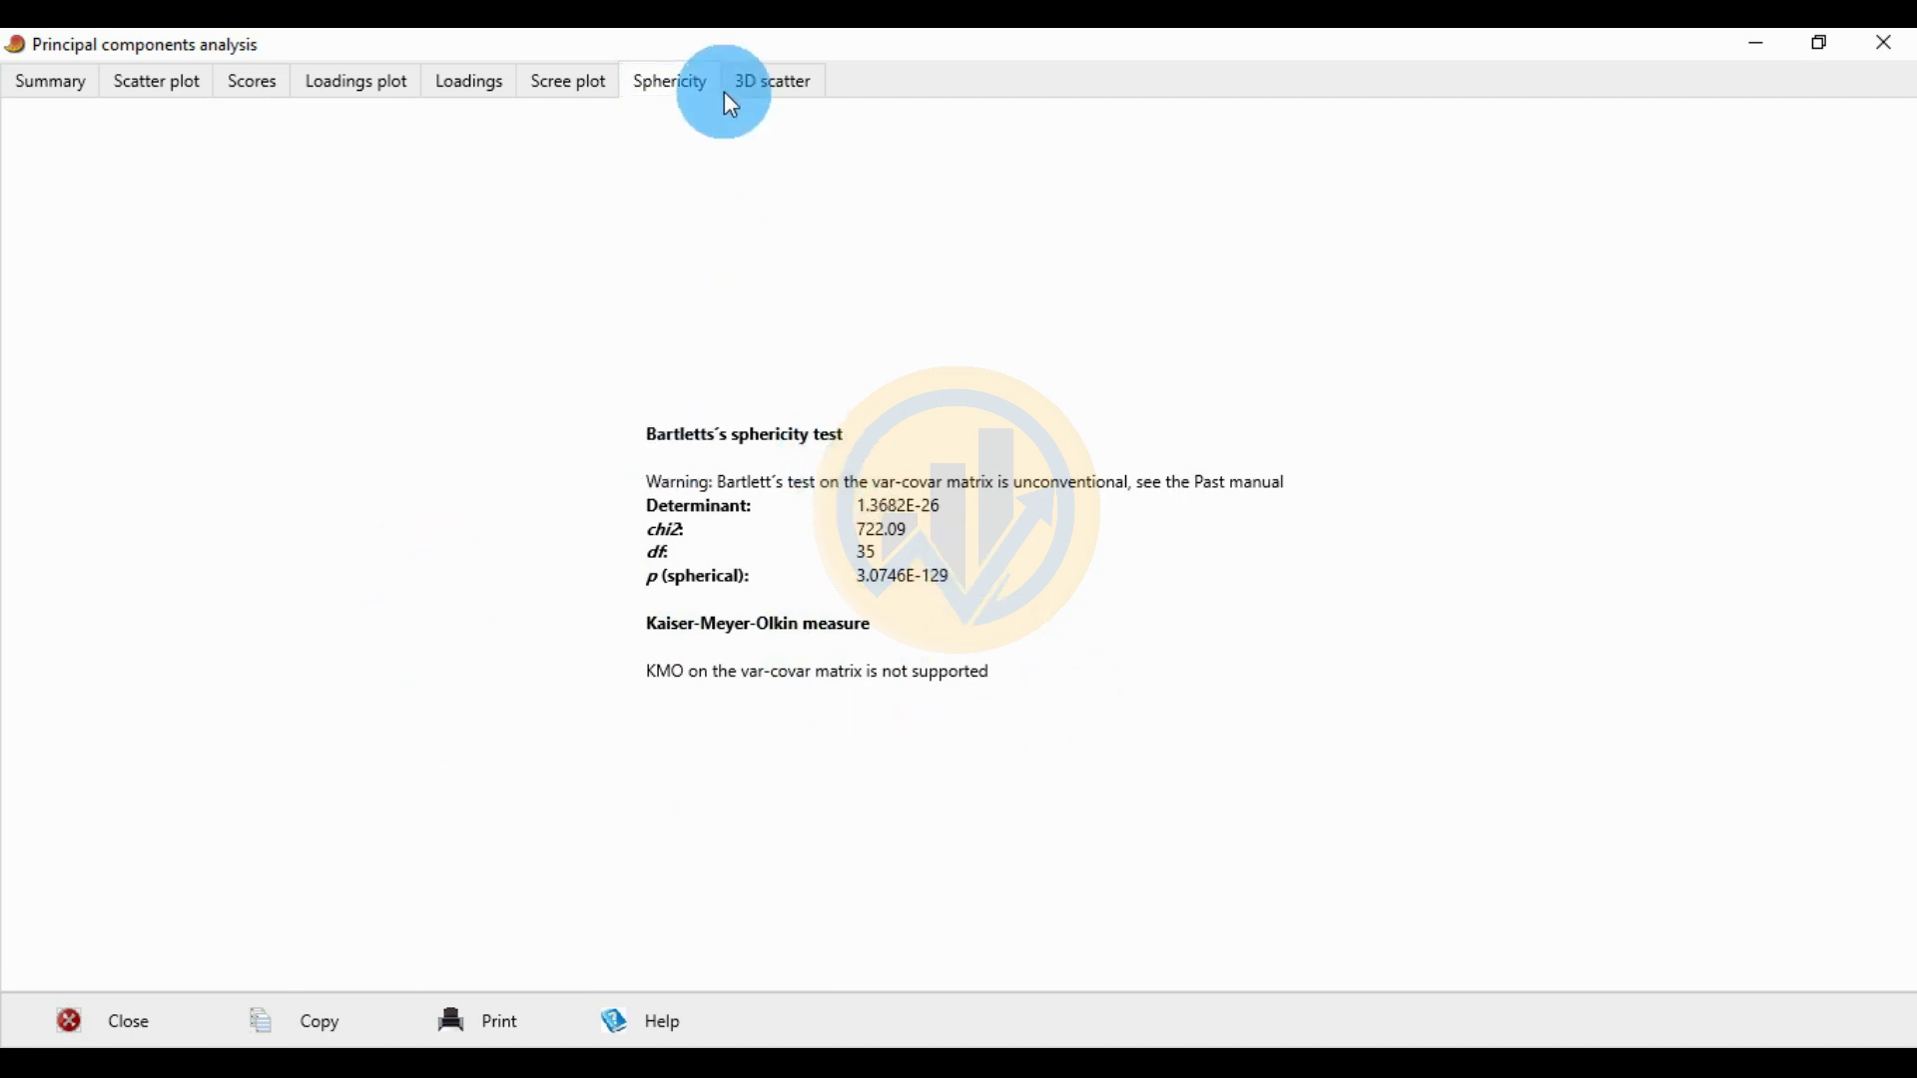
left_click(767, 82)
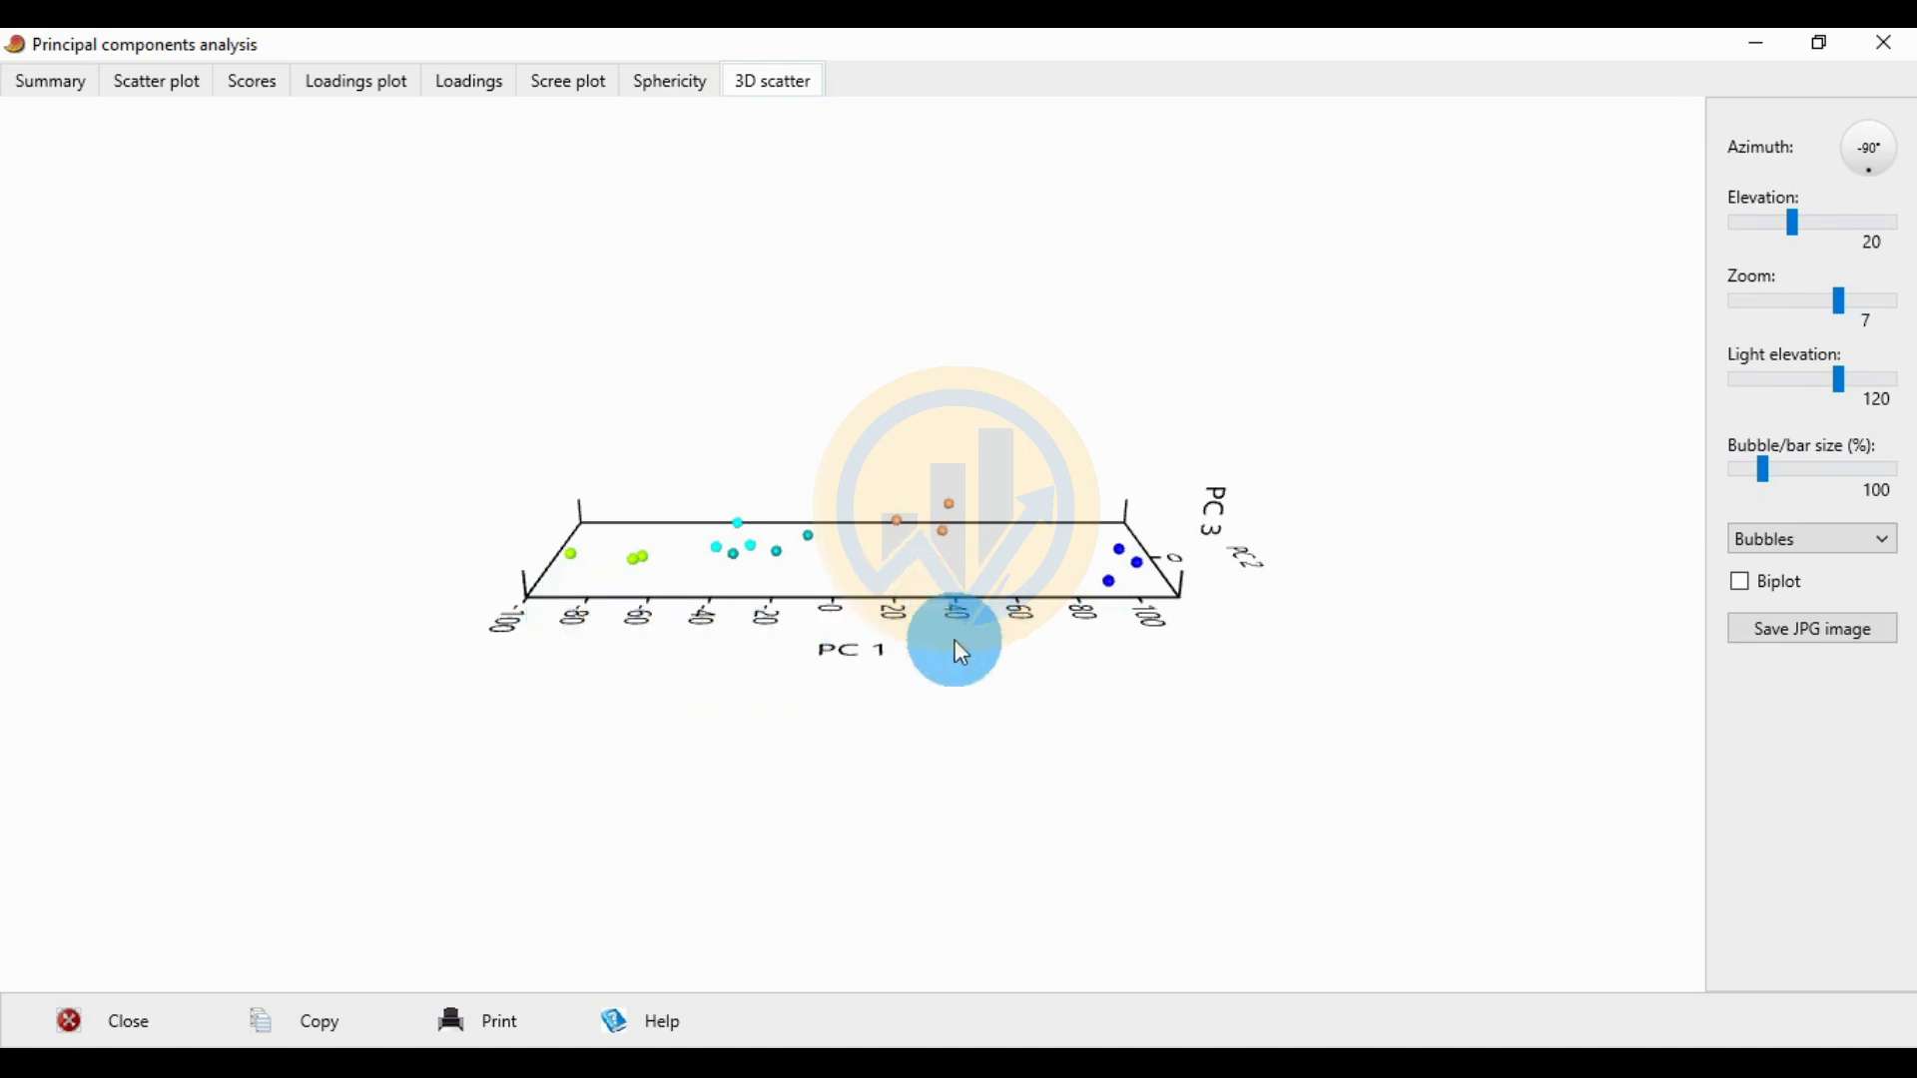
- Compare the PC 1 and PC 2 biplot with the scores table, ending on the scatter plot
left_click(165, 79)
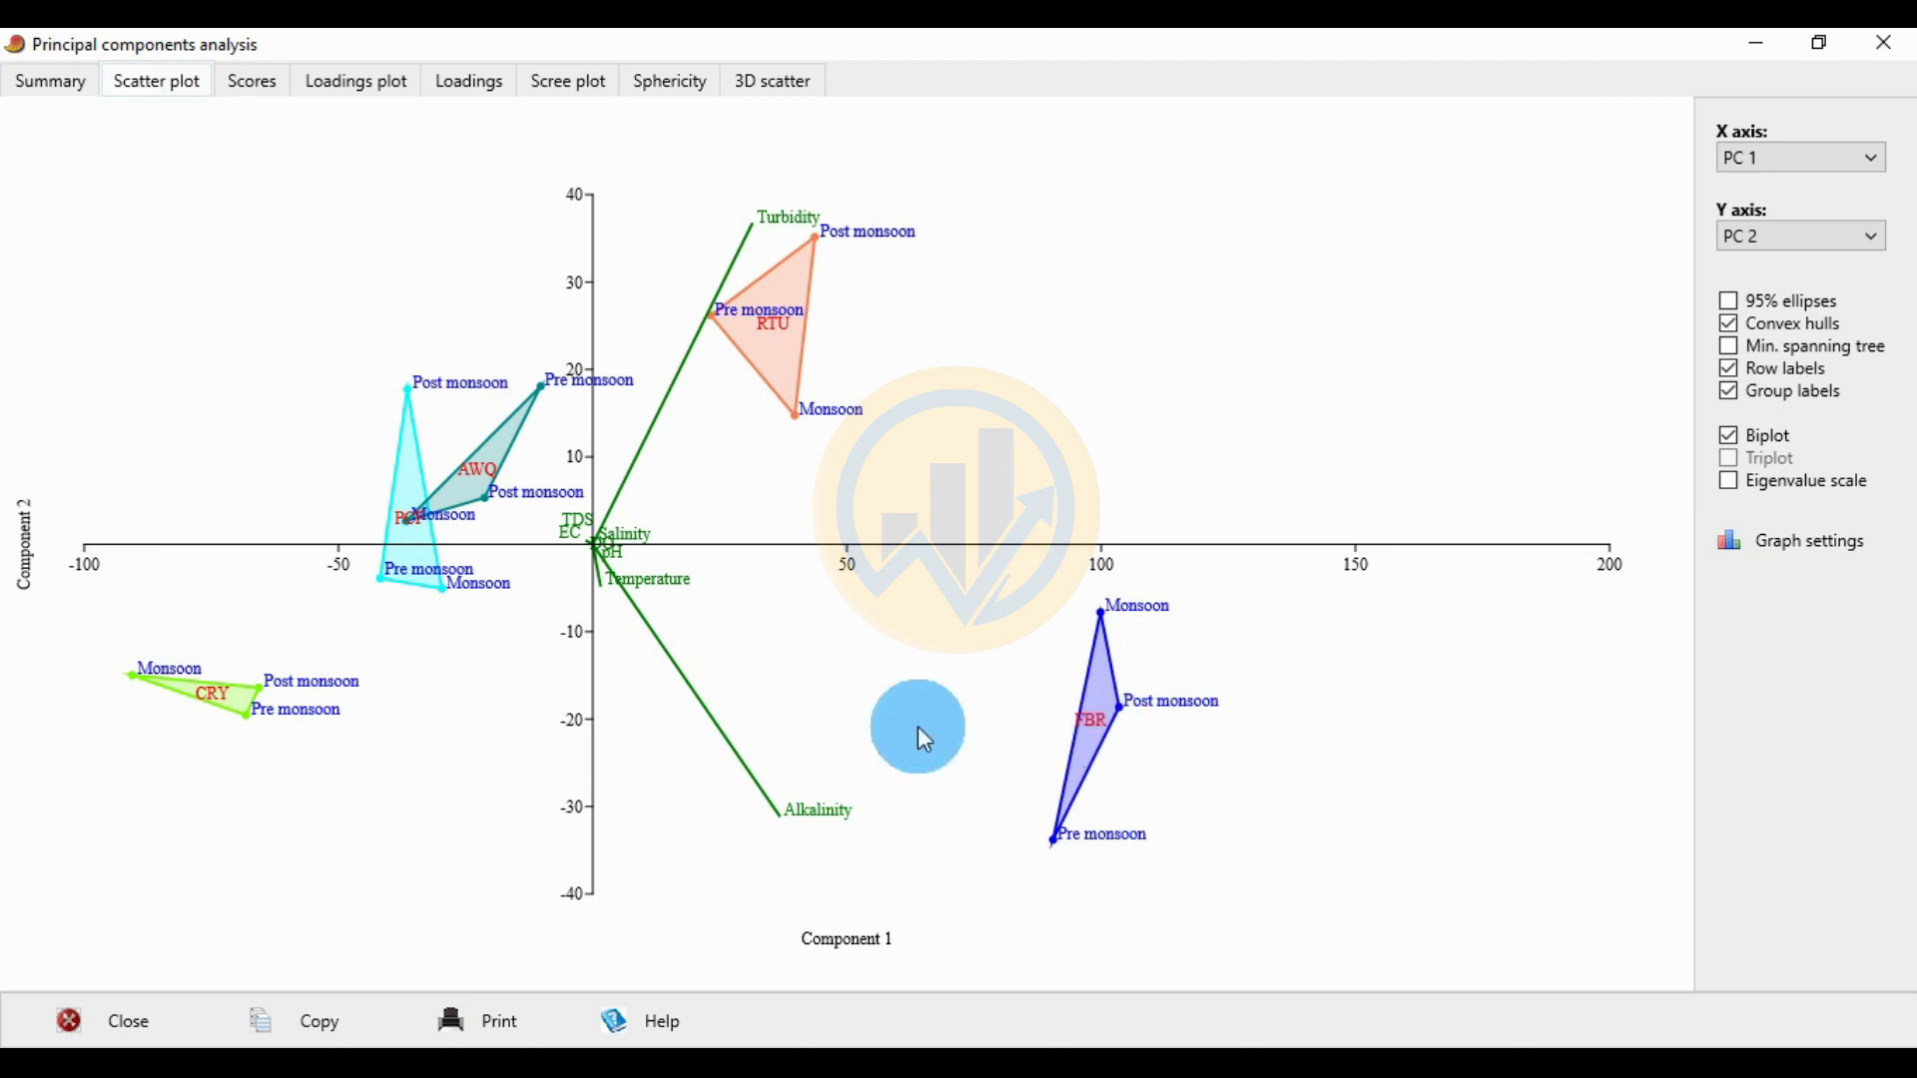
left_click(254, 91)
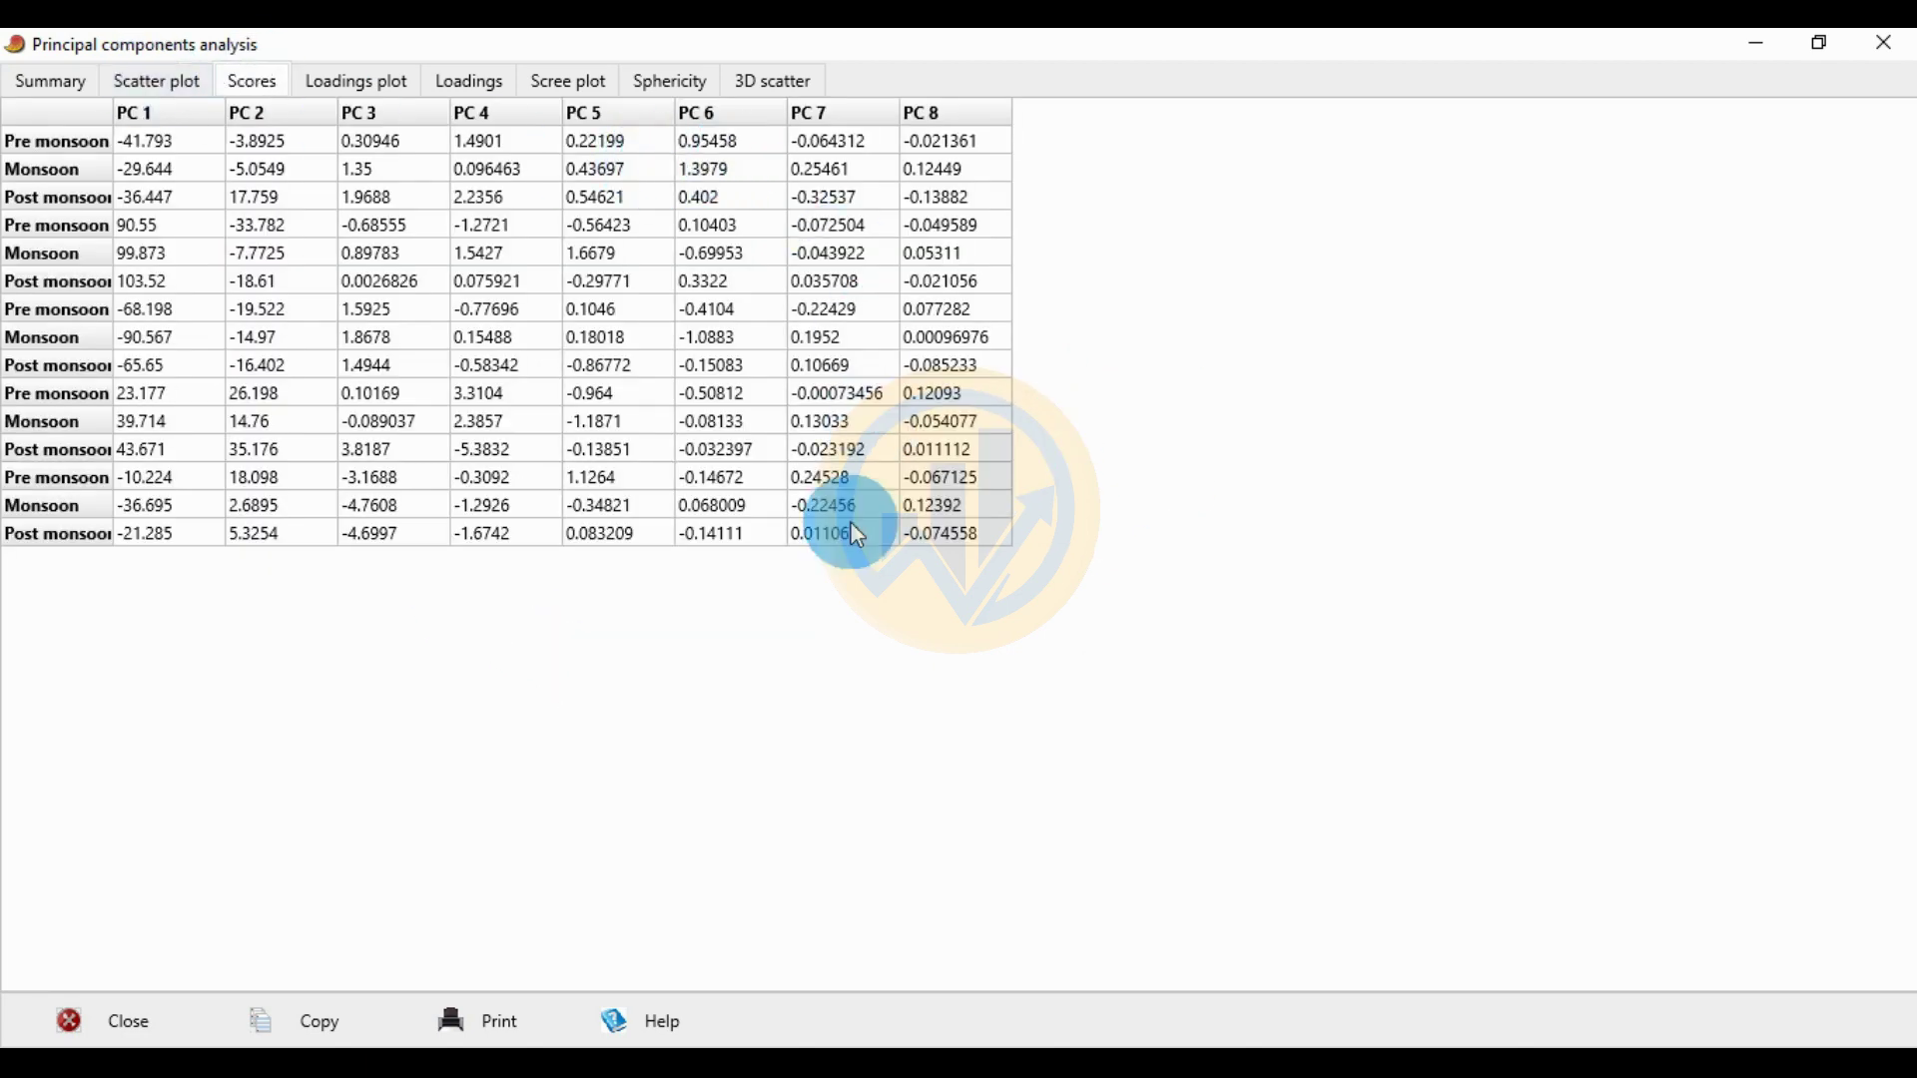
left_click(178, 95)
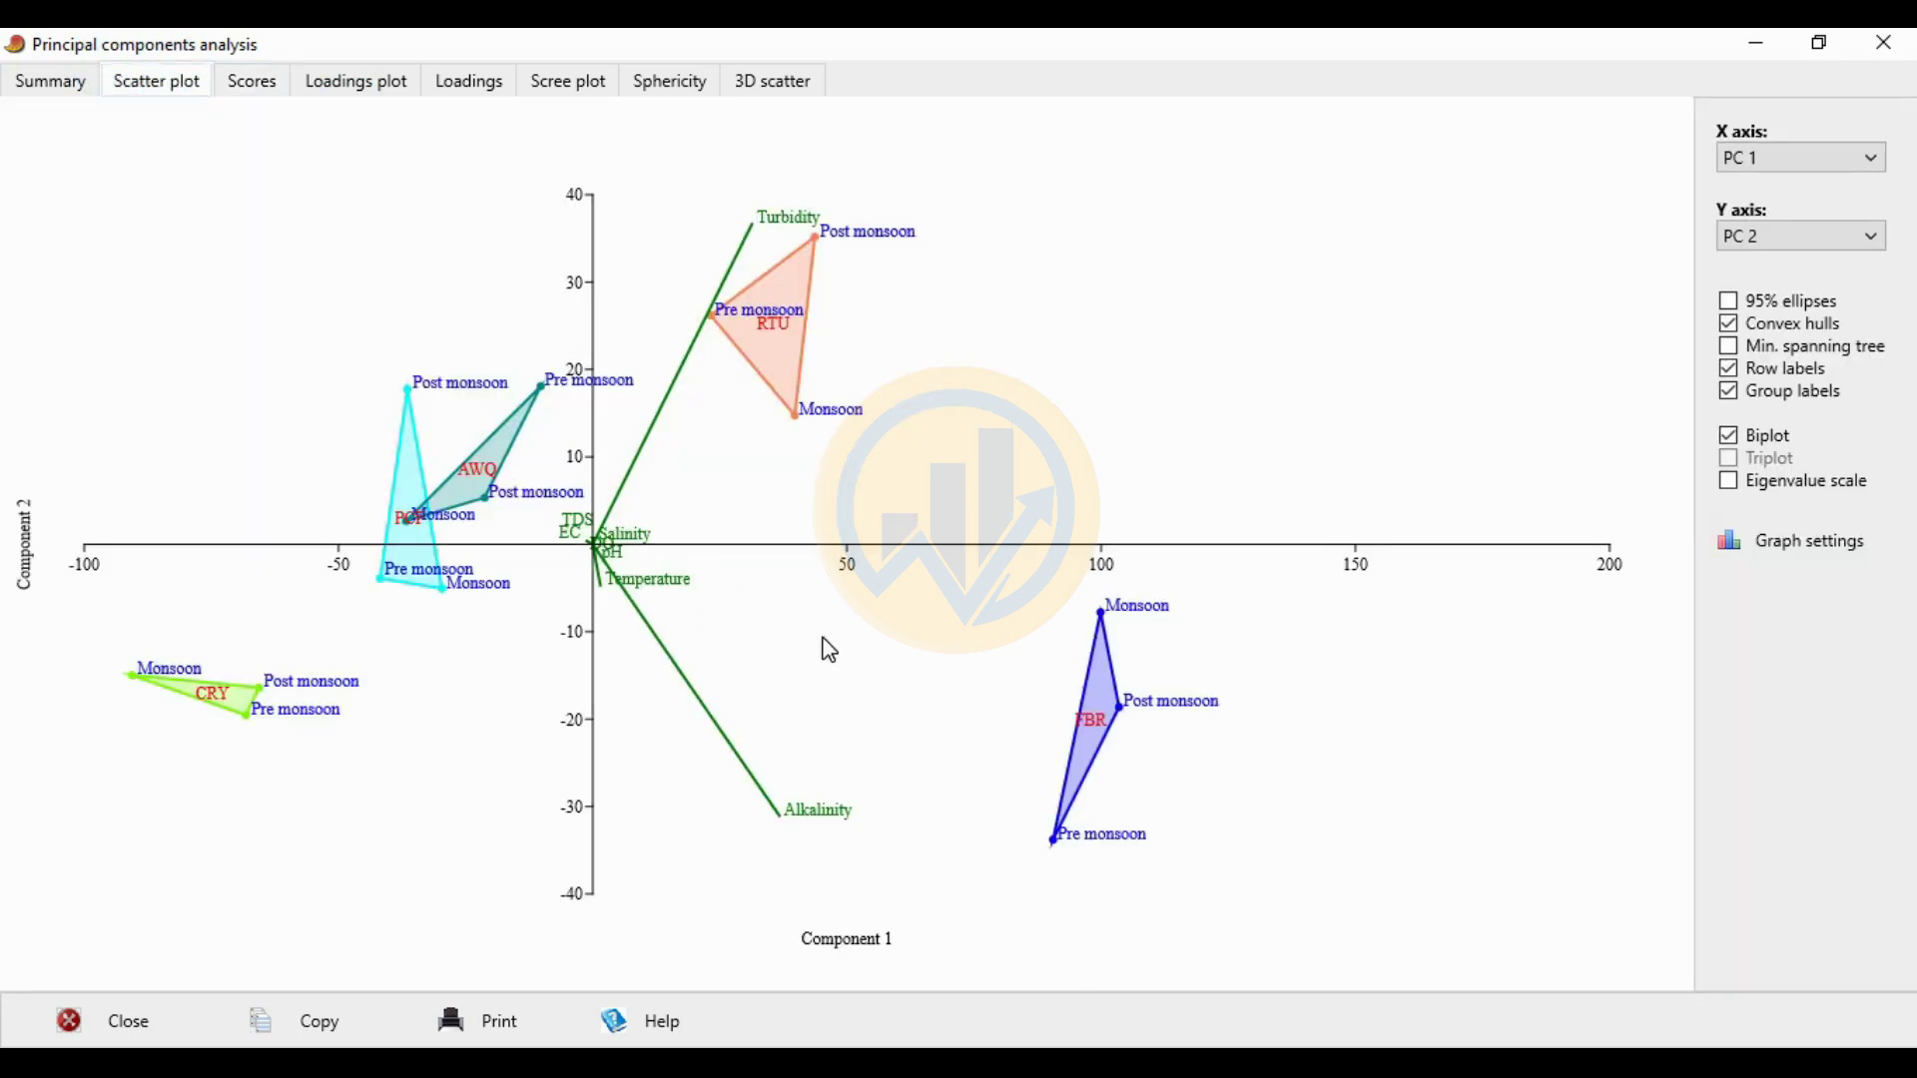